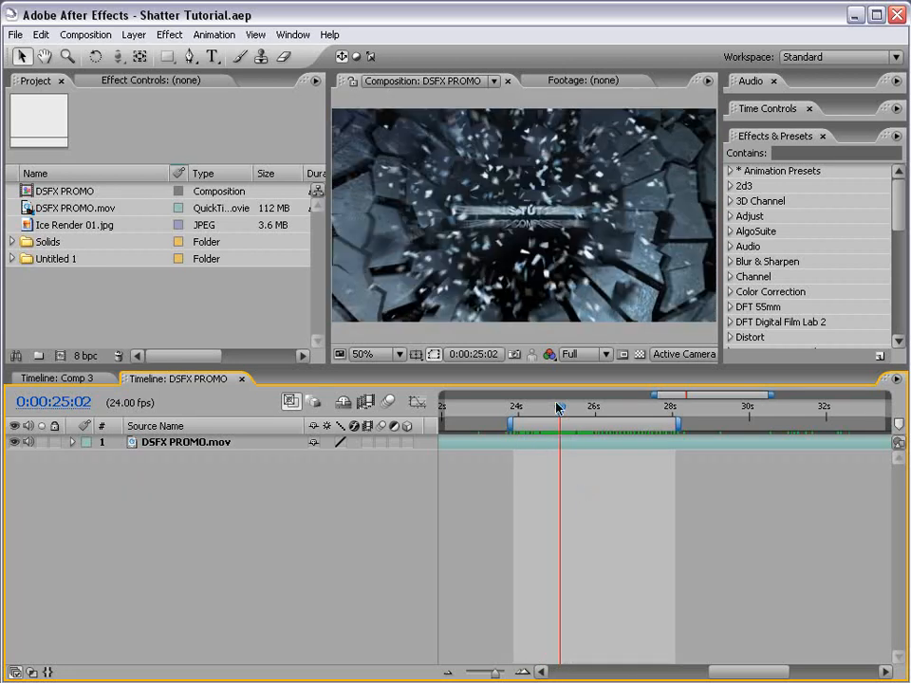
# Step: Examine the ice shatter sequence in the DSFX PROMO composition frame by frame between about 25 and 26 seconds
pyautogui.moveTo(522, 409); pyautogui.dragTo(582, 410)
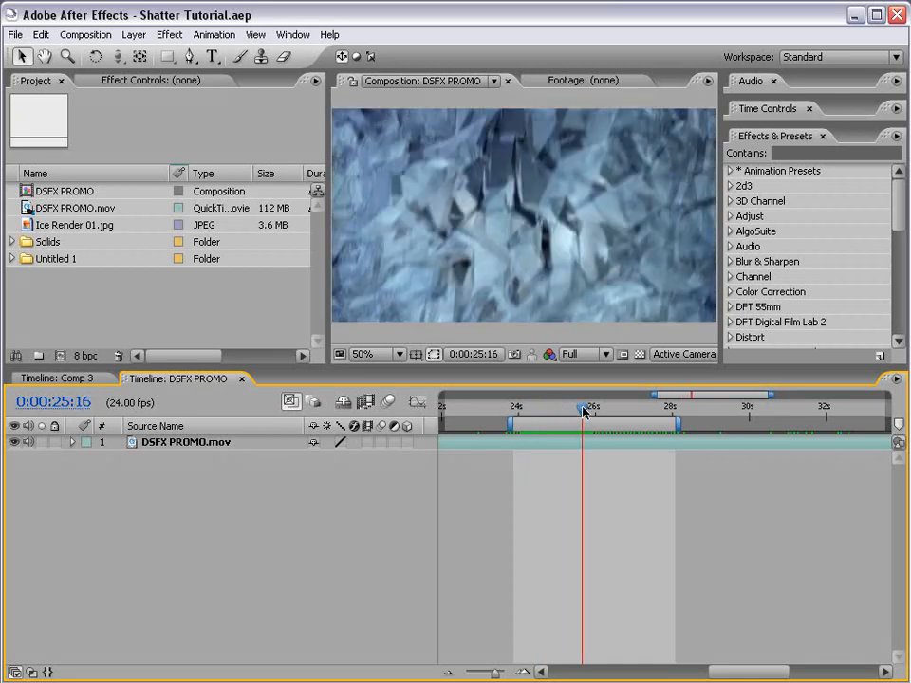
pyautogui.press('space')
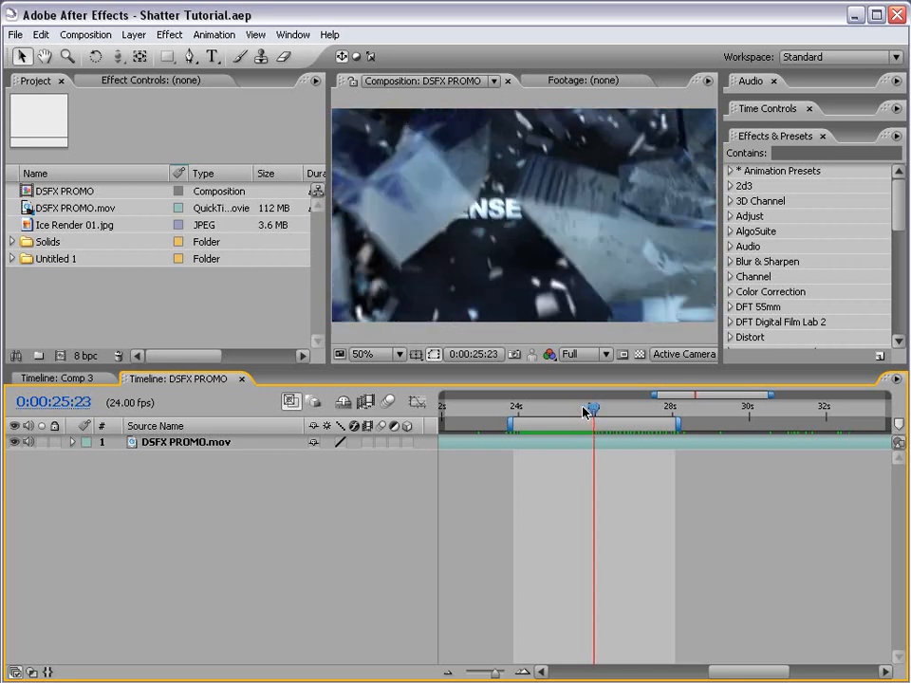
pyautogui.moveTo(583, 410)
pyautogui.mouseDown()
pyautogui.moveTo(545, 410)
pyautogui.moveTo(590, 410)
pyautogui.mouseUp()
pyautogui.press('pageup')
pyautogui.press('pageup')
pyautogui.press('pageup')
pyautogui.press('pageup')
pyautogui.press('pageup')
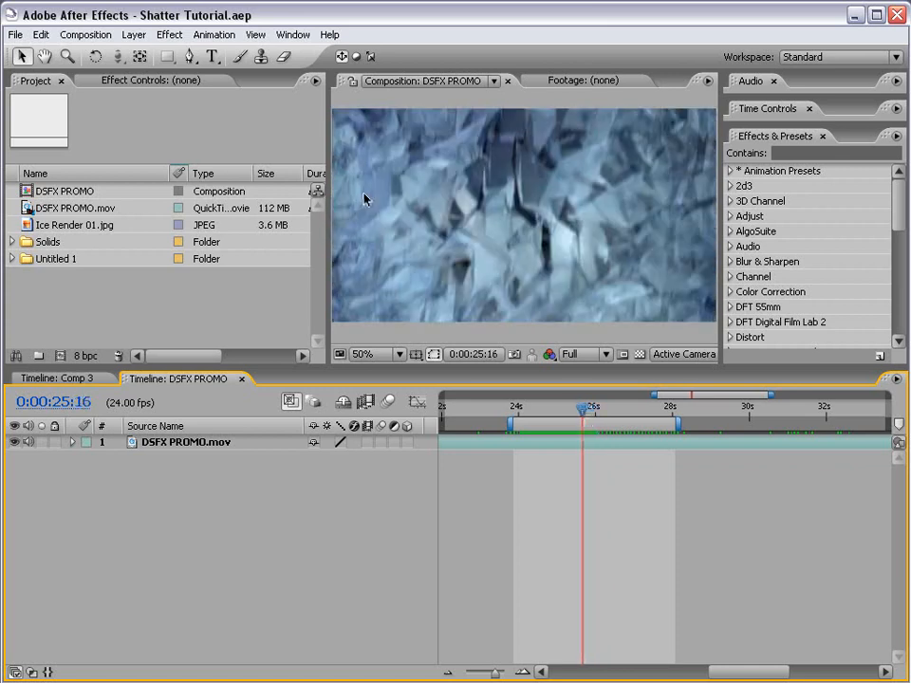
pyautogui.press('pagedown')
pyautogui.press('pagedown')
pyautogui.press('pagedown')
pyautogui.press('pagedown')
pyautogui.press('pagedown')
pyautogui.press('pagedown')
pyautogui.press('pagedown')
pyautogui.press('pagedown')
pyautogui.press('pagedown')
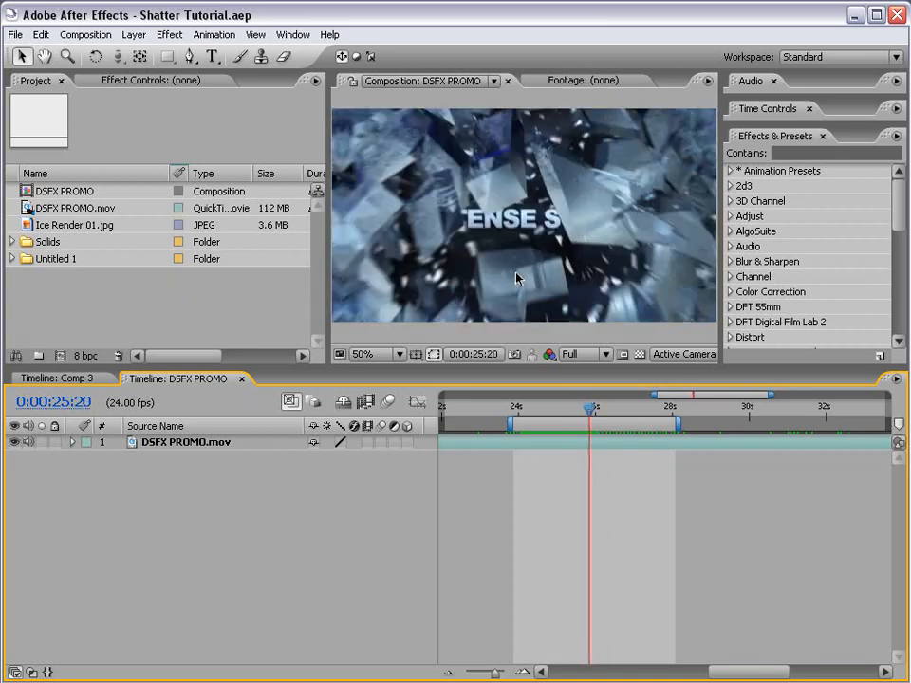
pyautogui.press('pagedown')
pyautogui.press('pagedown')
pyautogui.press('pagedown')
pyautogui.press('pagedown')
pyautogui.press('pagedown')
pyautogui.press('pagedown')
pyautogui.press('pagedown')
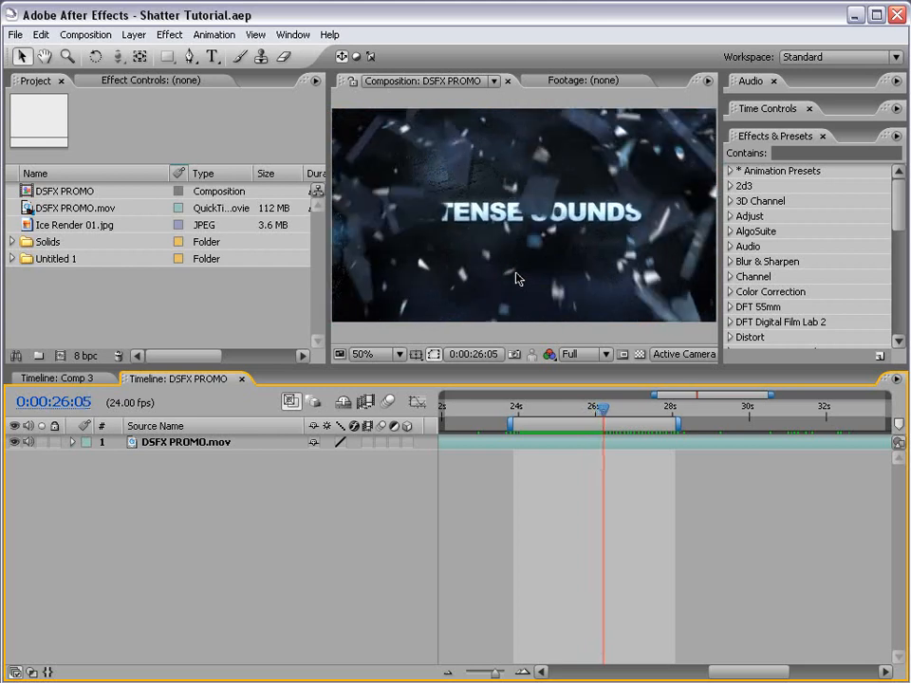
pyautogui.moveTo(618, 406); pyautogui.dragTo(577, 420)
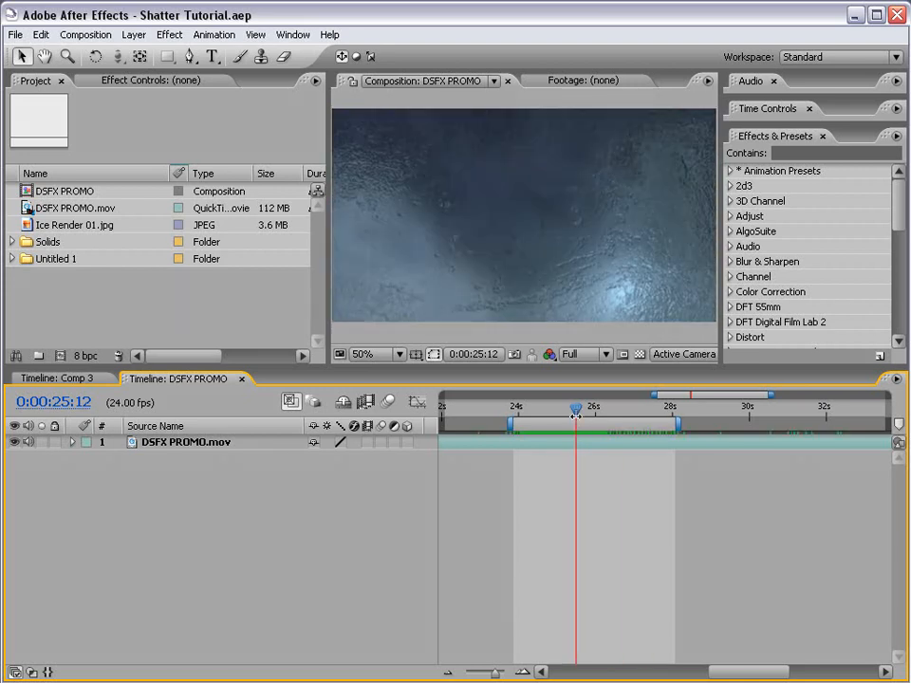
pyautogui.moveTo(573, 409)
pyautogui.mouseDown()
pyautogui.moveTo(538, 409)
pyautogui.moveTo(563, 409)
pyautogui.moveTo(556, 410)
pyautogui.mouseUp()
# Step: Open Comp 3 and review its shatter animation from the first frame to frame 13
pyautogui.click(76, 380)
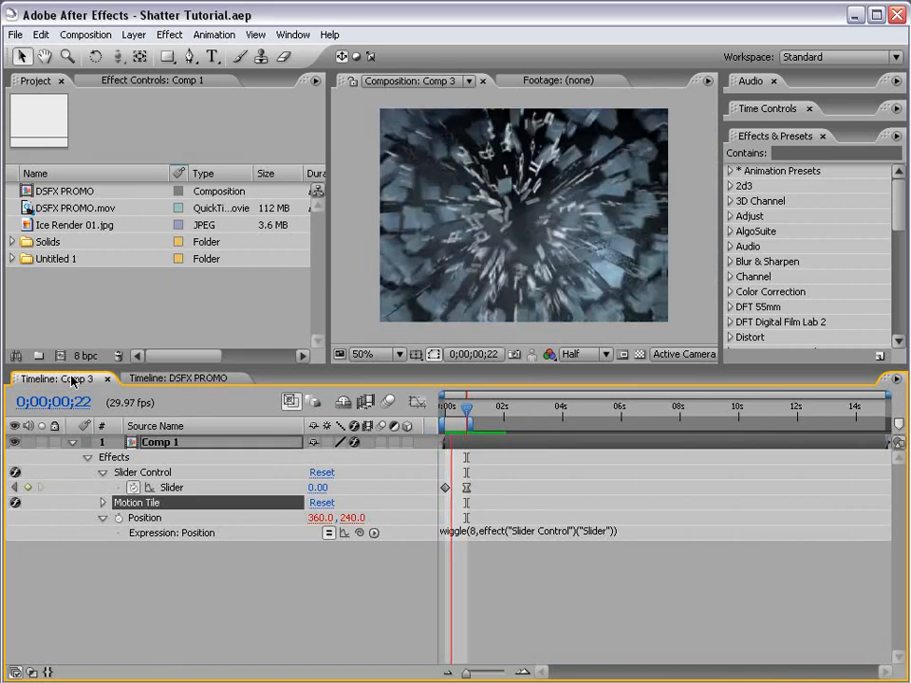
pyautogui.click(441, 410)
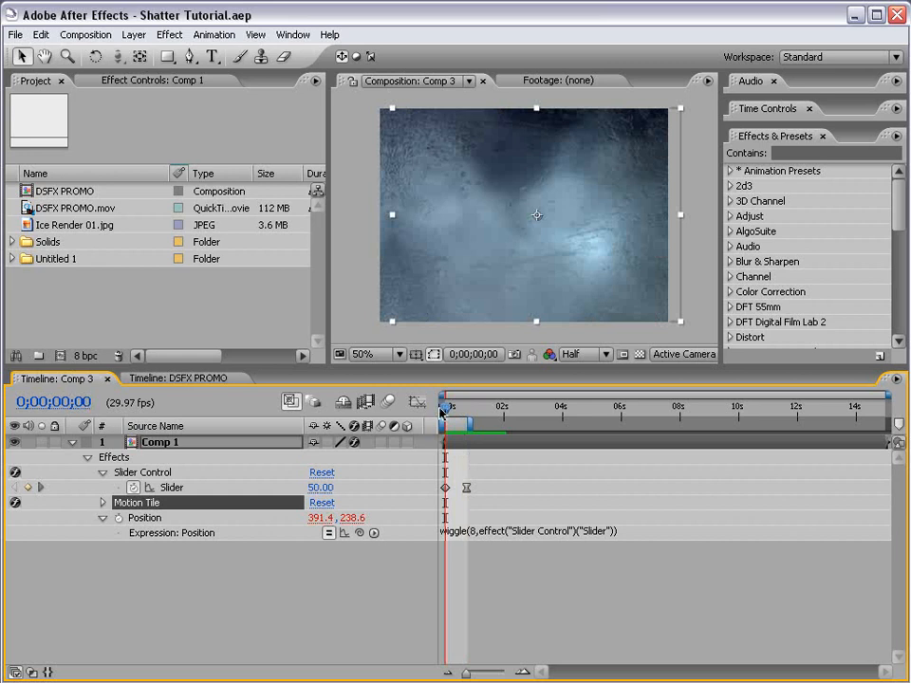
pyautogui.press('=')
pyautogui.press('=')
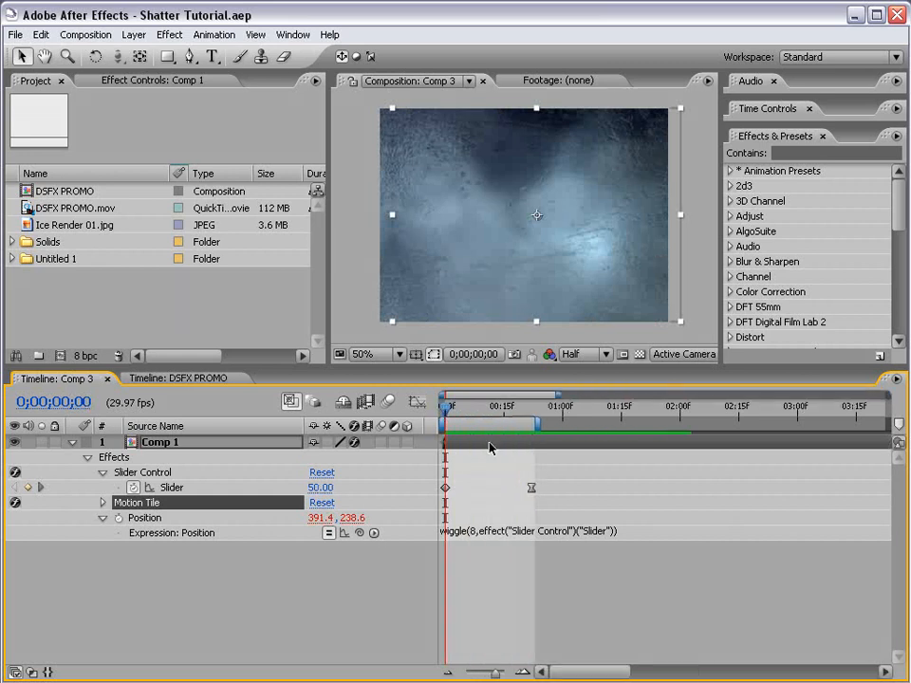
pyautogui.moveTo(446, 411); pyautogui.dragTo(495, 411)
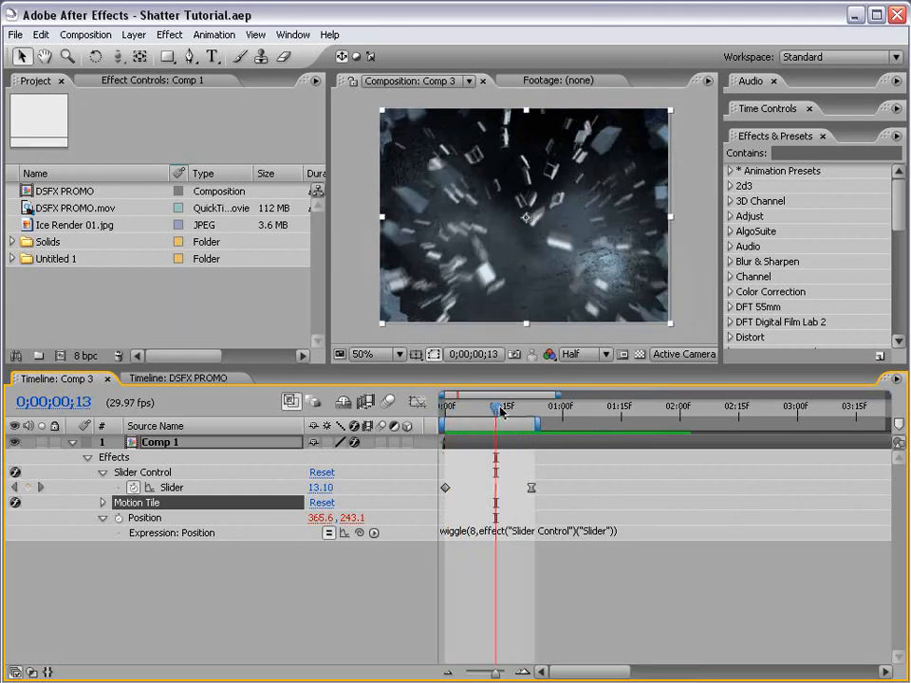
# Step: Create a 15-second NTSC DV composition, 720 x 480 at 29.97 fps, named SHATTER
pyautogui.click(86, 34)
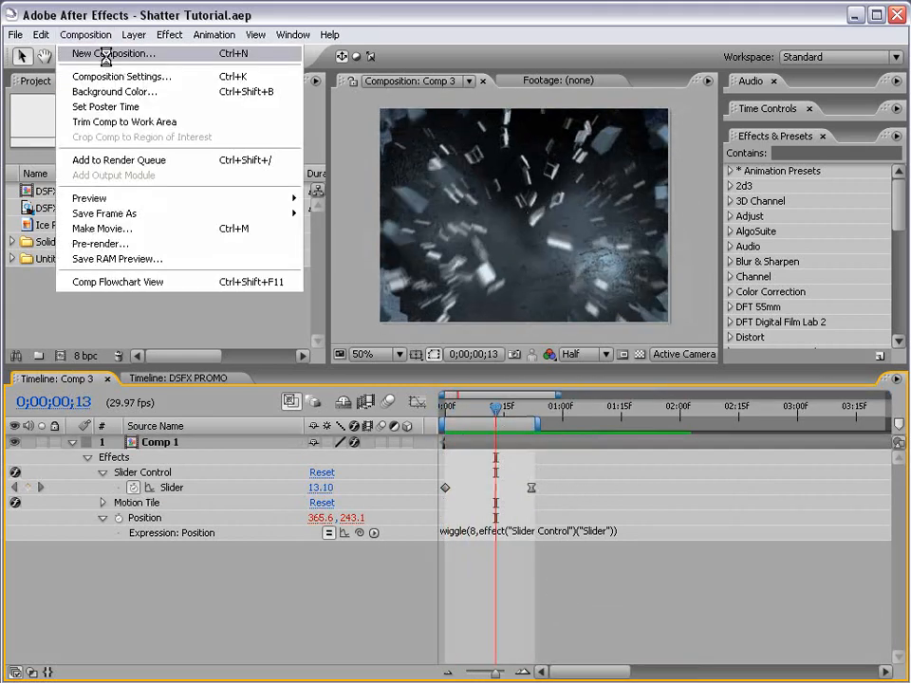
pyautogui.click(194, 56)
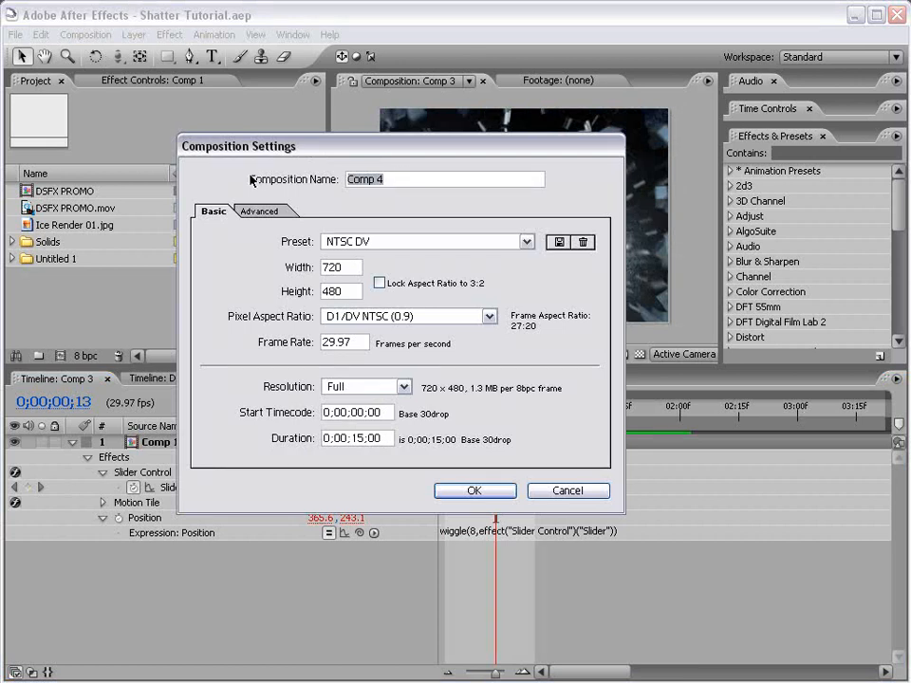
pyautogui.write('SHATTER')
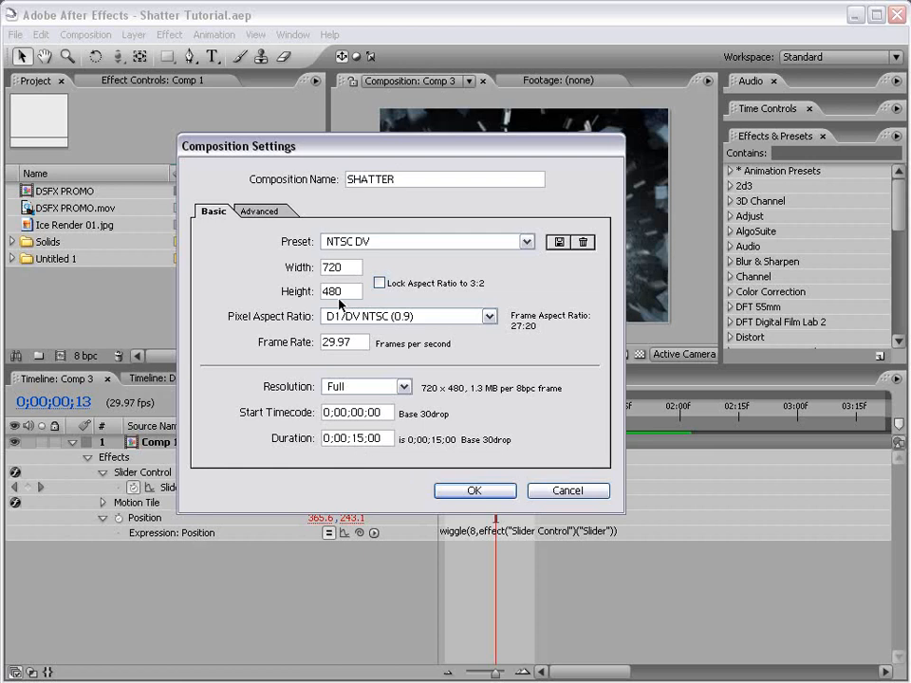
pyautogui.click(475, 491)
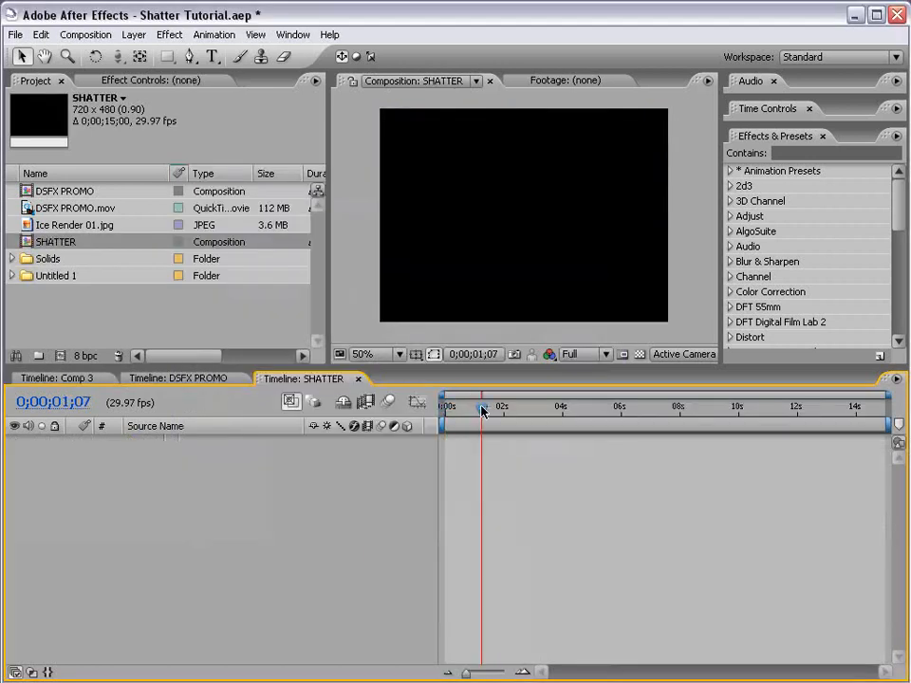
# Step: Add Ice Render 01.jpg to the SHATTER composition, scale it to 37%, and position the ice to fill the frame
pyautogui.click(54, 225)
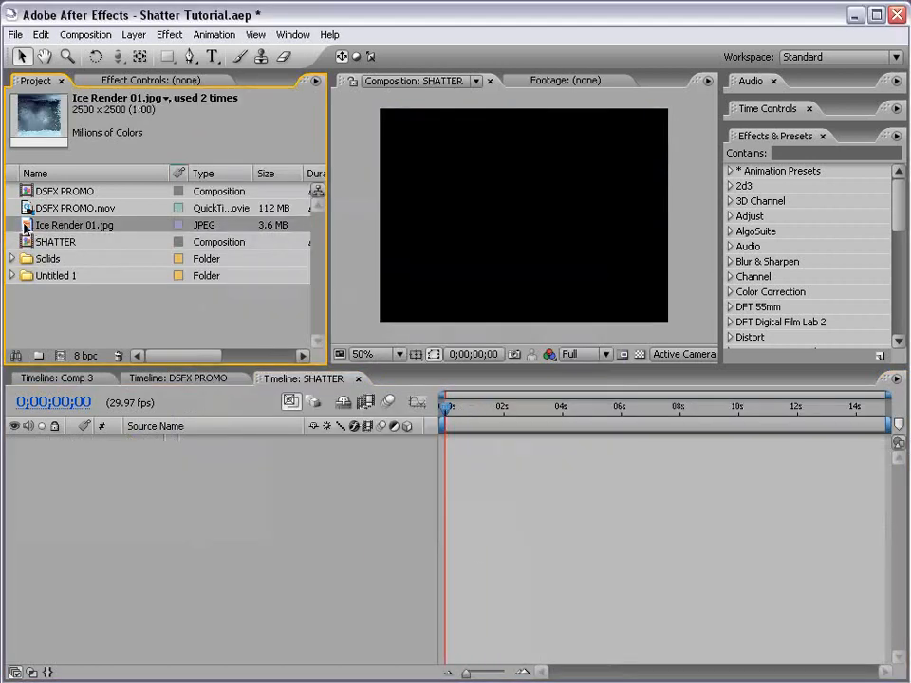
pyautogui.moveTo(26, 227); pyautogui.dragTo(515, 260)
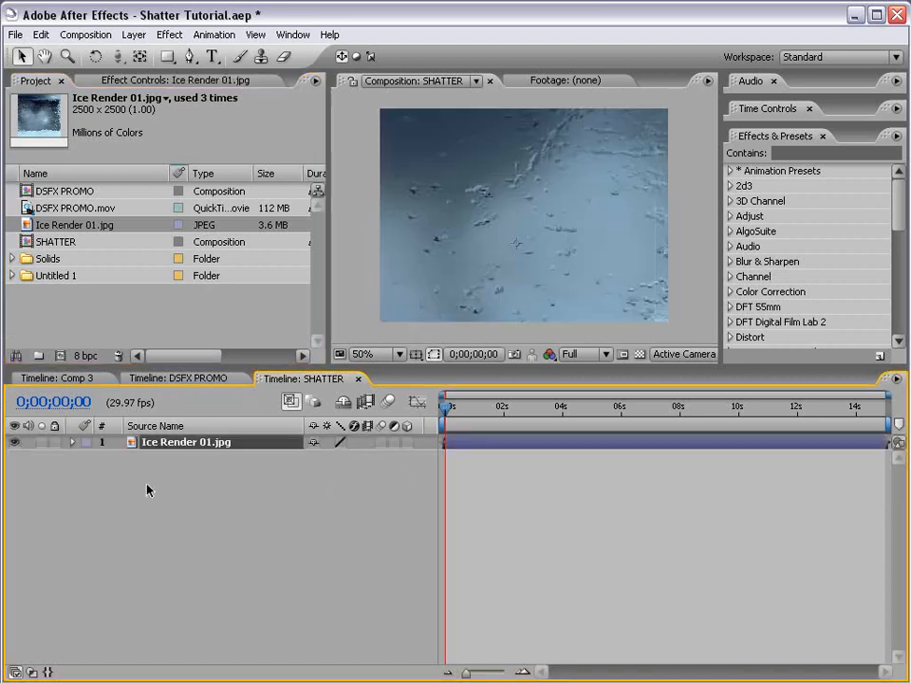
pyautogui.press('s')
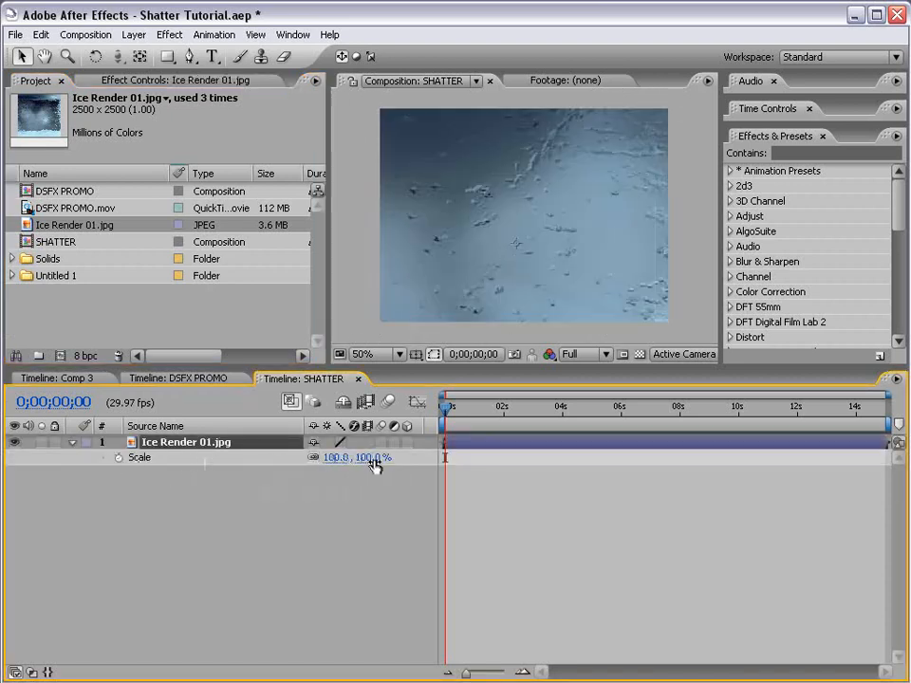
pyautogui.moveTo(374, 465); pyautogui.dragTo(309, 465)
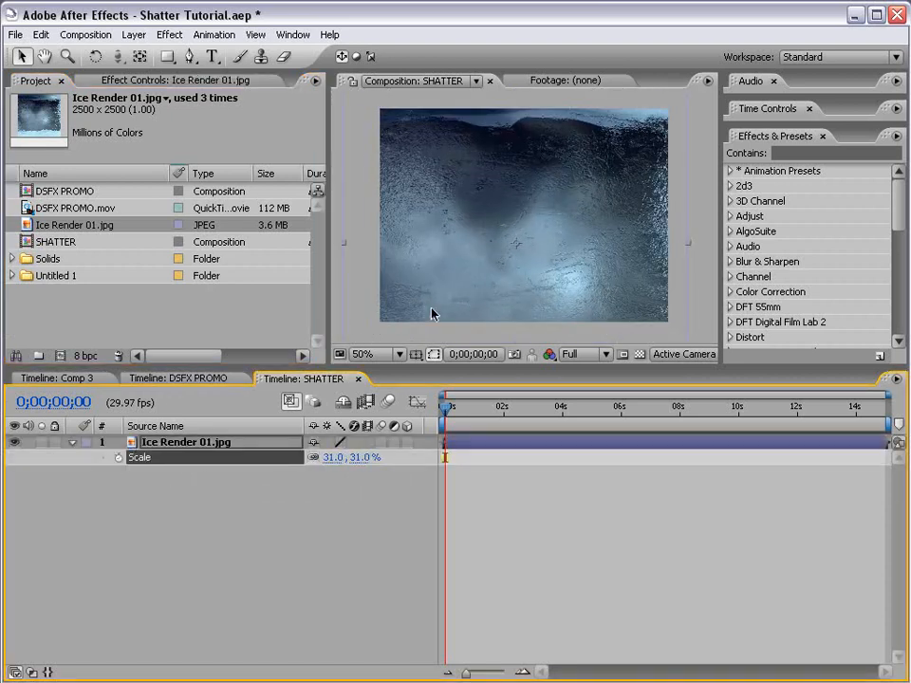
pyautogui.moveTo(432, 314); pyautogui.dragTo(516, 260)
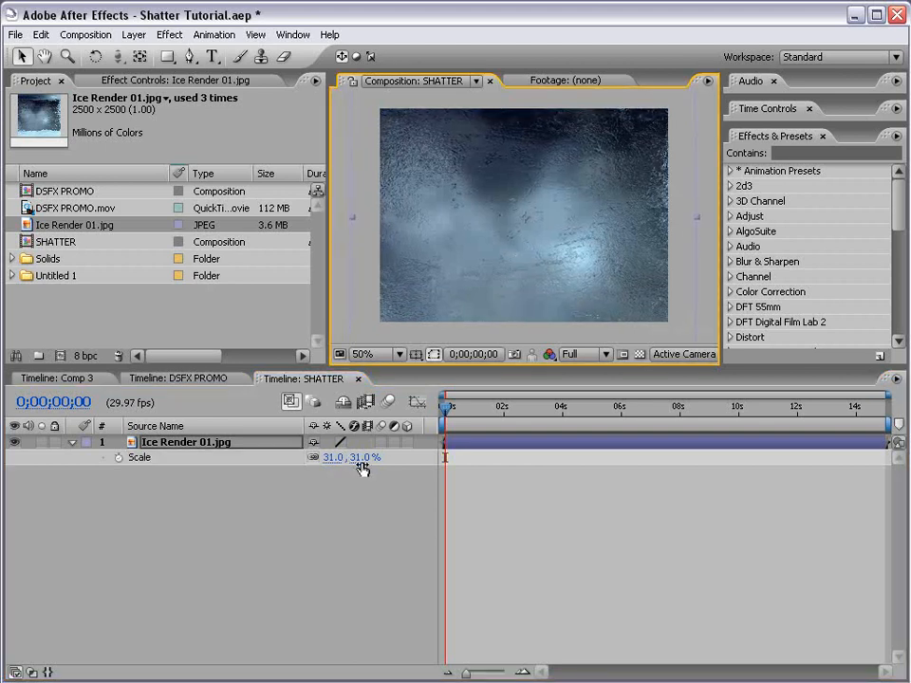
pyautogui.moveTo(364, 467); pyautogui.dragTo(369, 467)
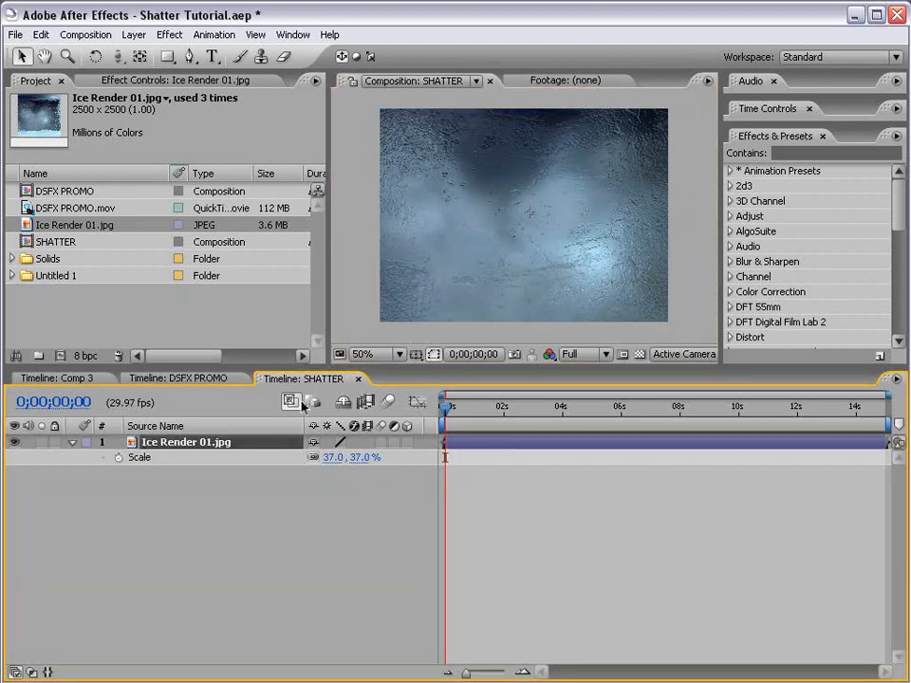
# Step: Pre-compose the ice layer as Ice Render 01.jpg Comp 4, moving all attributes into the new composition
pyautogui.hotkey('ctrl', 'shift', 'c')
pyautogui.click(208, 322)
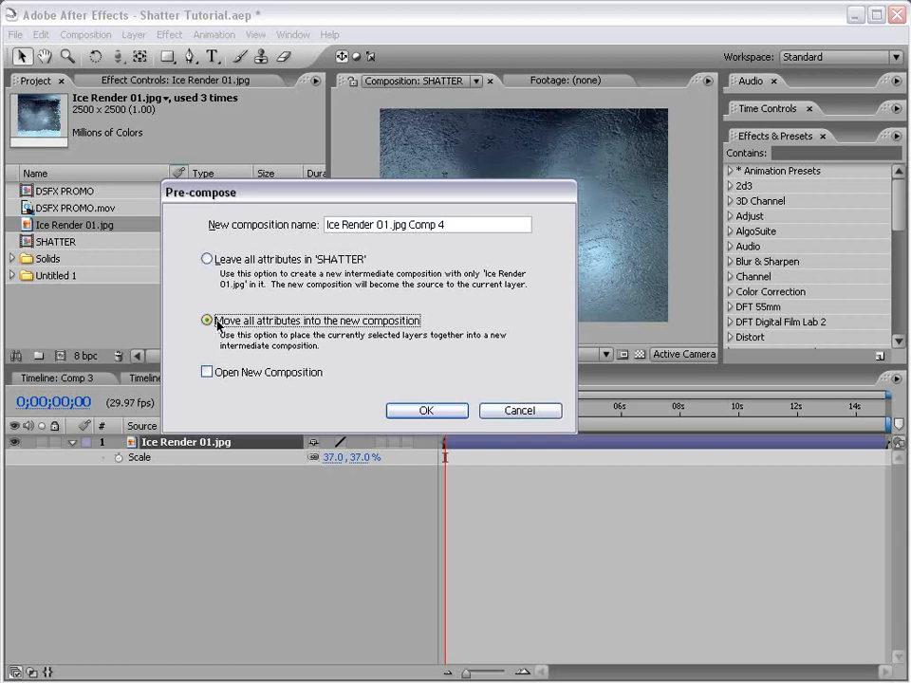
pyautogui.click(419, 410)
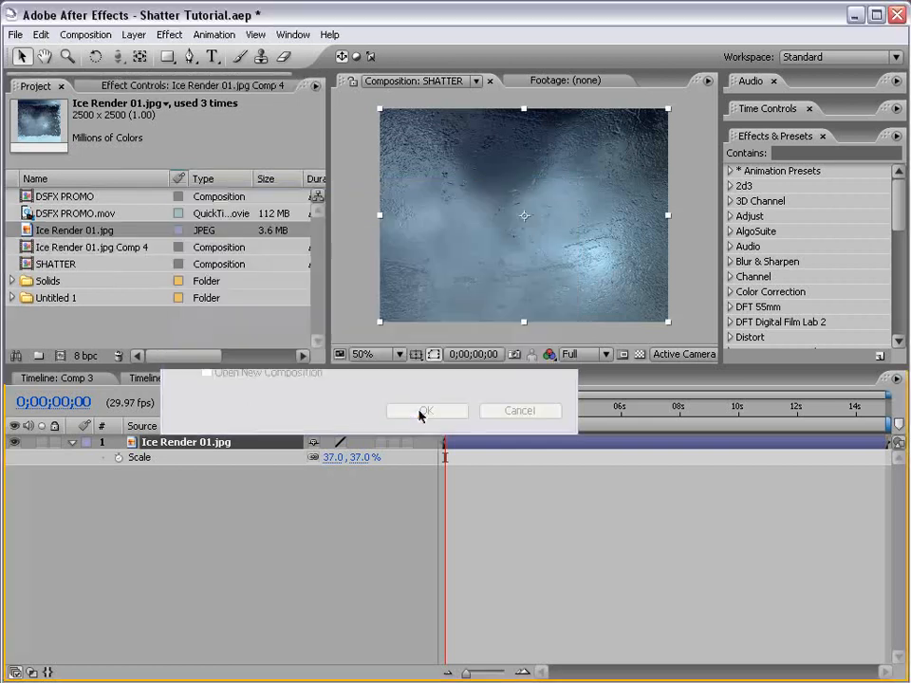
pyautogui.moveTo(494, 408); pyautogui.dragTo(534, 413)
pyautogui.press('Home')
pyautogui.click(441, 197)
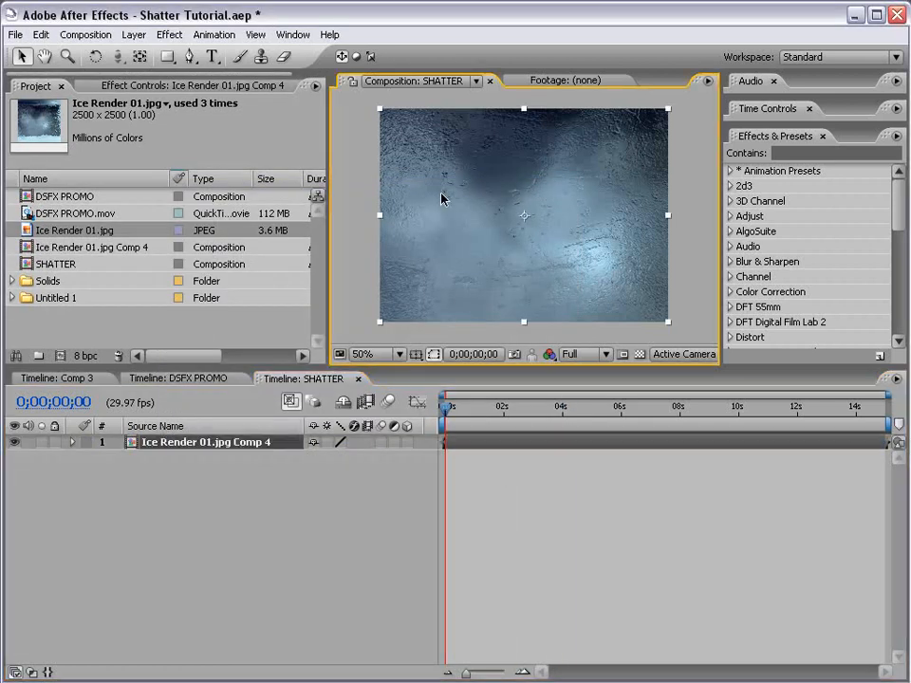
# Step: Find the Shatter simulation effect and apply it to the pre-composed ice layer
pyautogui.click(173, 34)
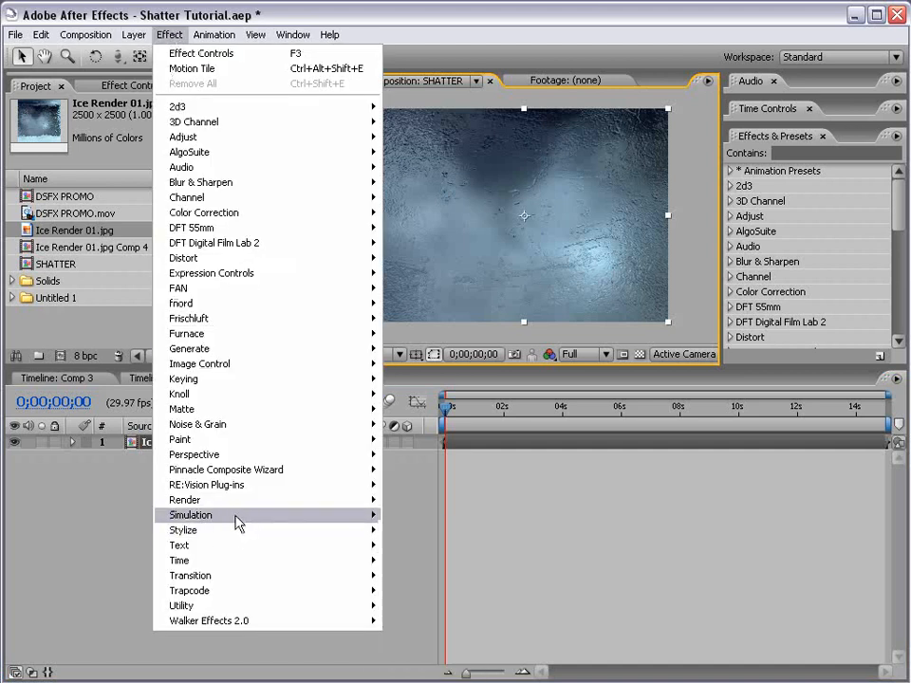
pyautogui.moveTo(237, 516)
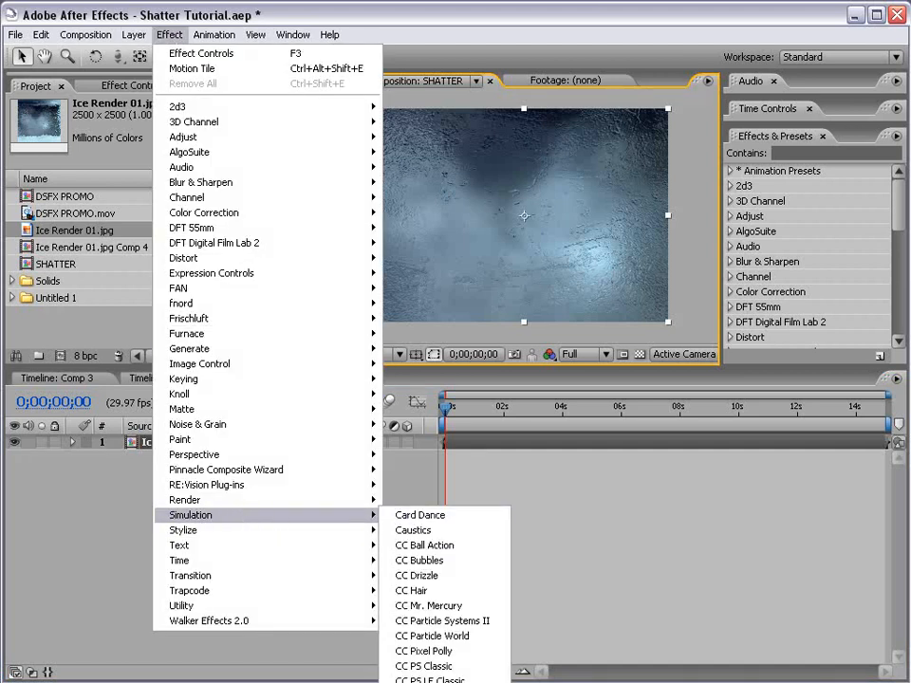
pyautogui.click(791, 152)
pyautogui.write('s')
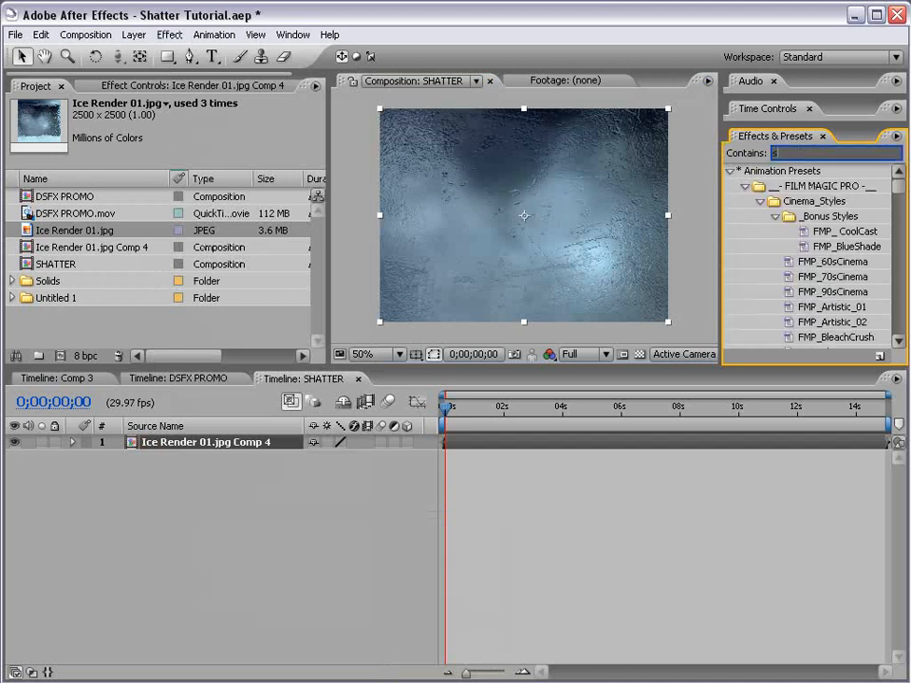
pyautogui.write('hatter')
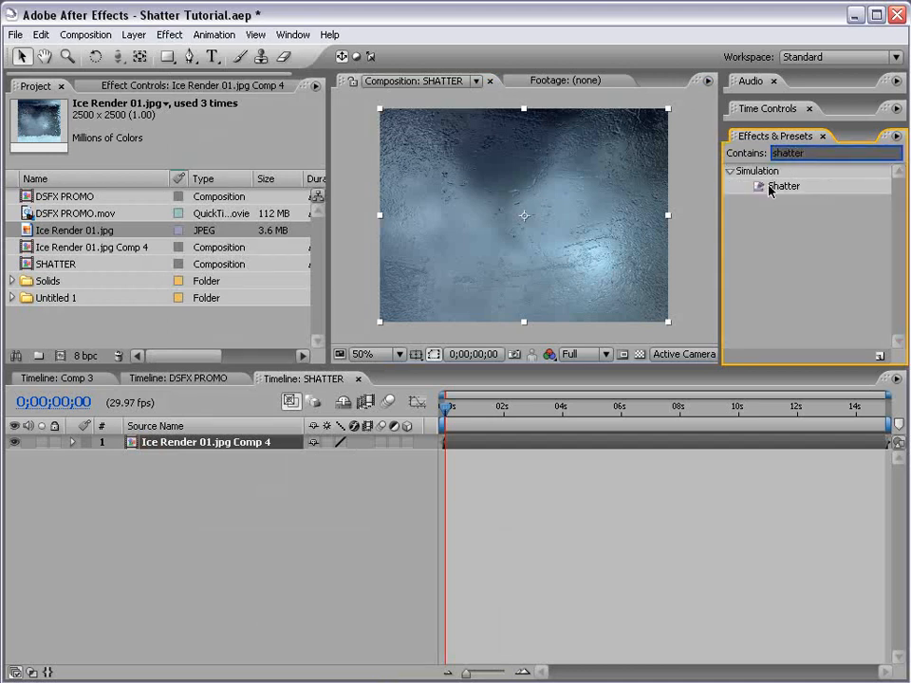
pyautogui.moveTo(784, 186); pyautogui.dragTo(523, 228)
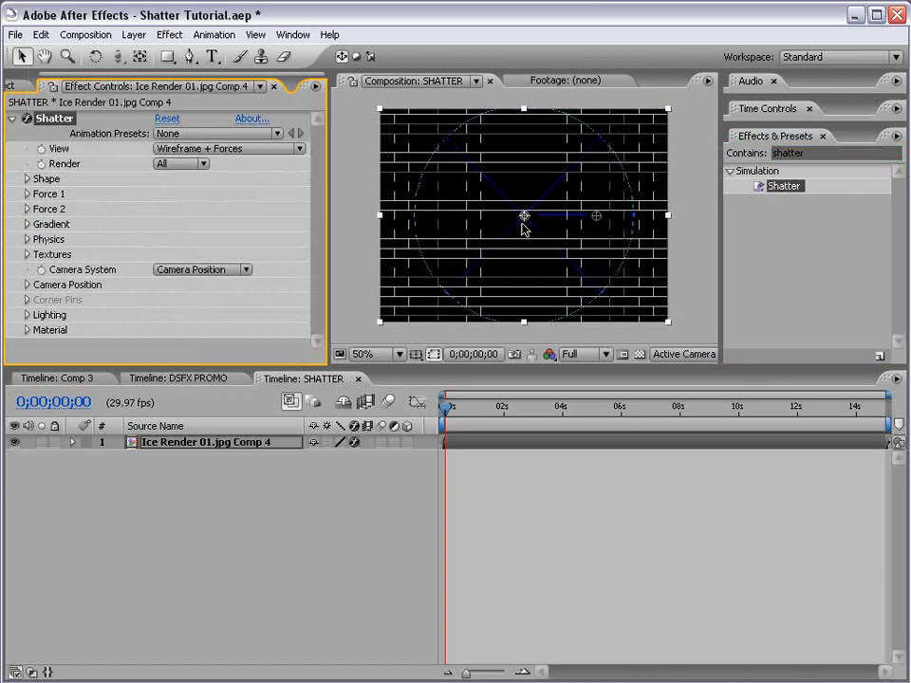
# Step: Check the wireframe break-up at frame 2 and set the Shatter effect's View to Rendered
pyautogui.moveTo(454, 405)
pyautogui.mouseDown()
pyautogui.moveTo(465, 407)
pyautogui.moveTo(447, 418)
pyautogui.mouseUp()
pyautogui.click(180, 153)
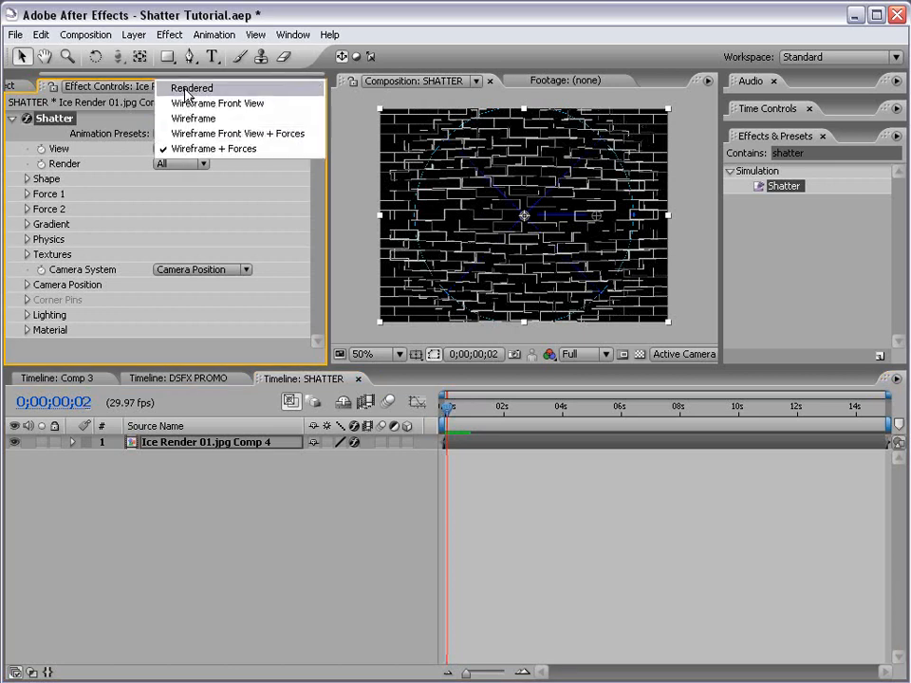
pyautogui.click(189, 89)
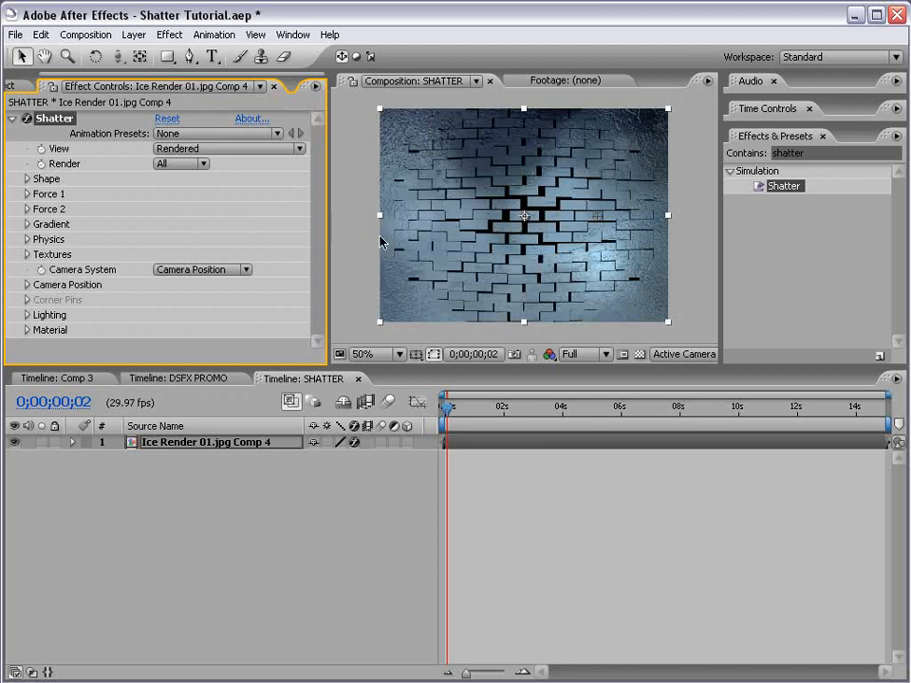
# Step: Shorten the work area to just under the first second and RAM-preview the shatter animation
pyautogui.press('KP_0')
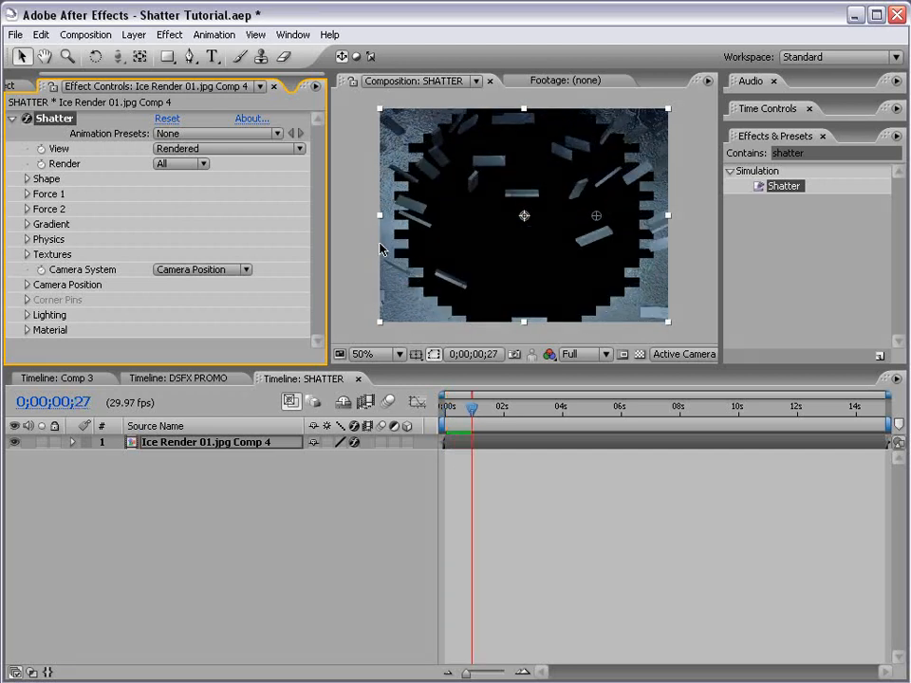
pyautogui.click(470, 410)
pyautogui.press('n')
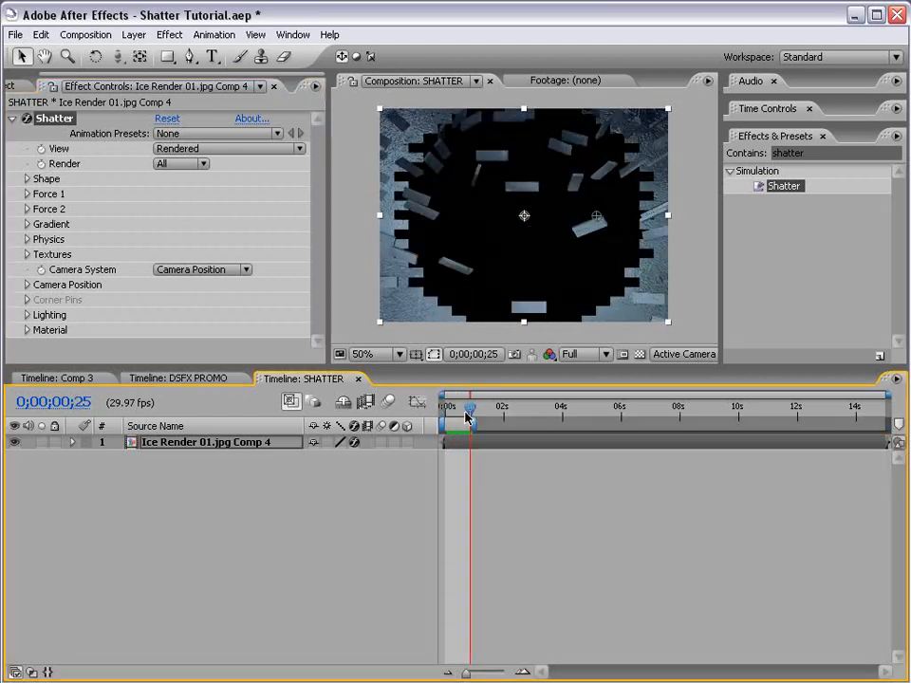
pyautogui.moveTo(470, 410); pyautogui.dragTo(442, 413)
pyautogui.press('KP_0')
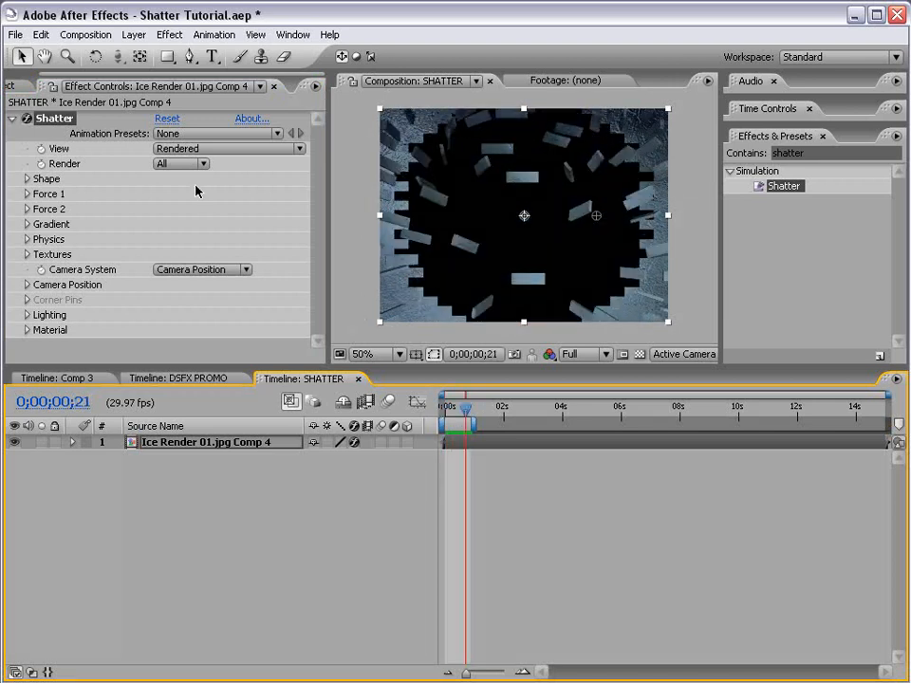
# Step: Enlarge the effect settings area, set the Shatter shape Pattern to Glass and RAM-preview the break-up
pyautogui.moveTo(199, 367); pyautogui.dragTo(202, 448)
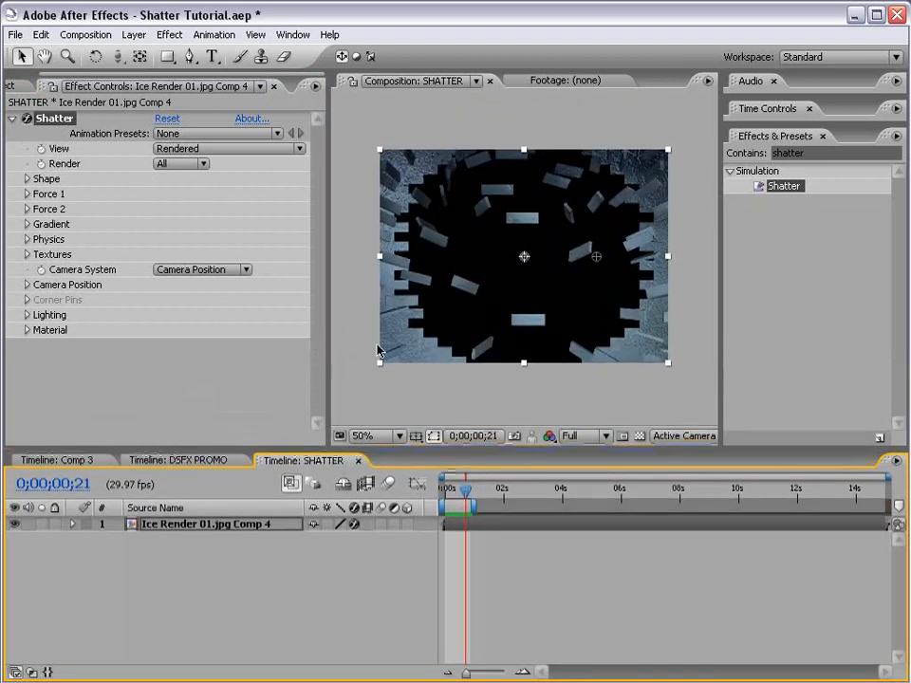
pyautogui.click(162, 164)
pyautogui.click(27, 178)
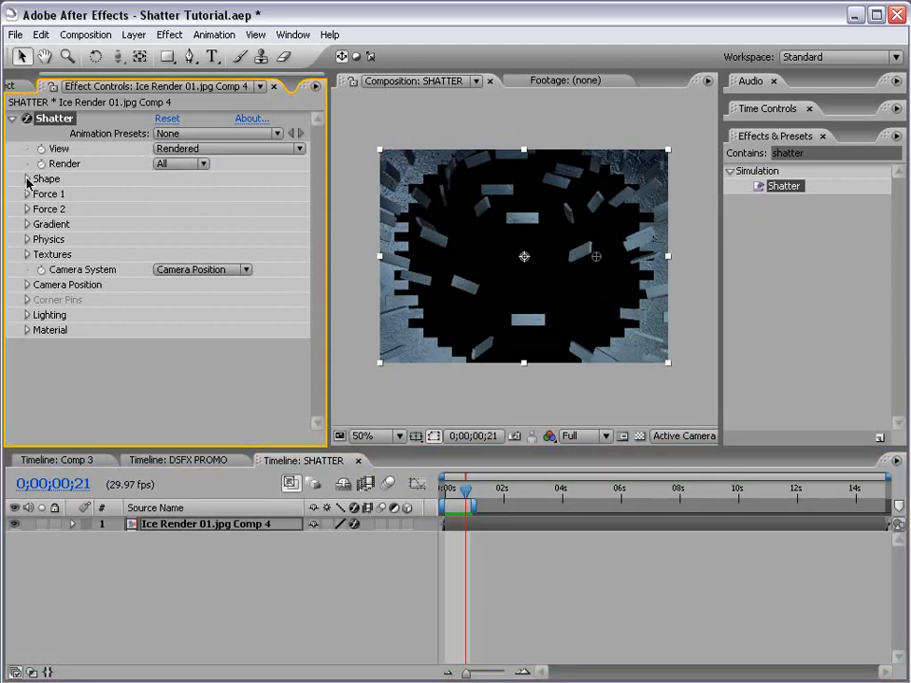
pyautogui.click(26, 179)
pyautogui.click(199, 195)
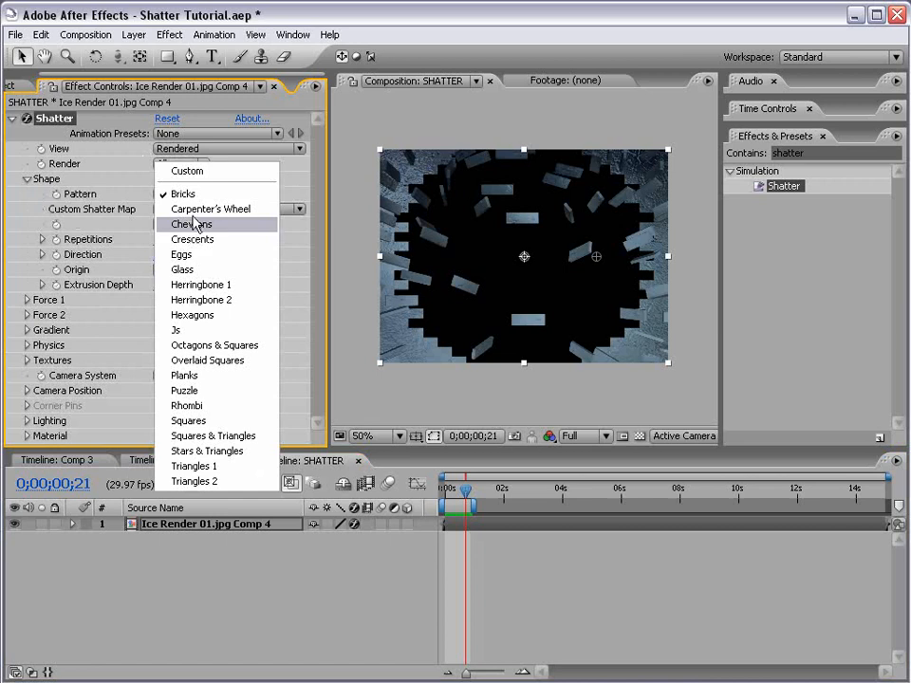
pyautogui.click(190, 268)
pyautogui.moveTo(466, 490)
pyautogui.mouseDown()
pyautogui.moveTo(447, 490)
pyautogui.moveTo(456, 497)
pyautogui.mouseUp()
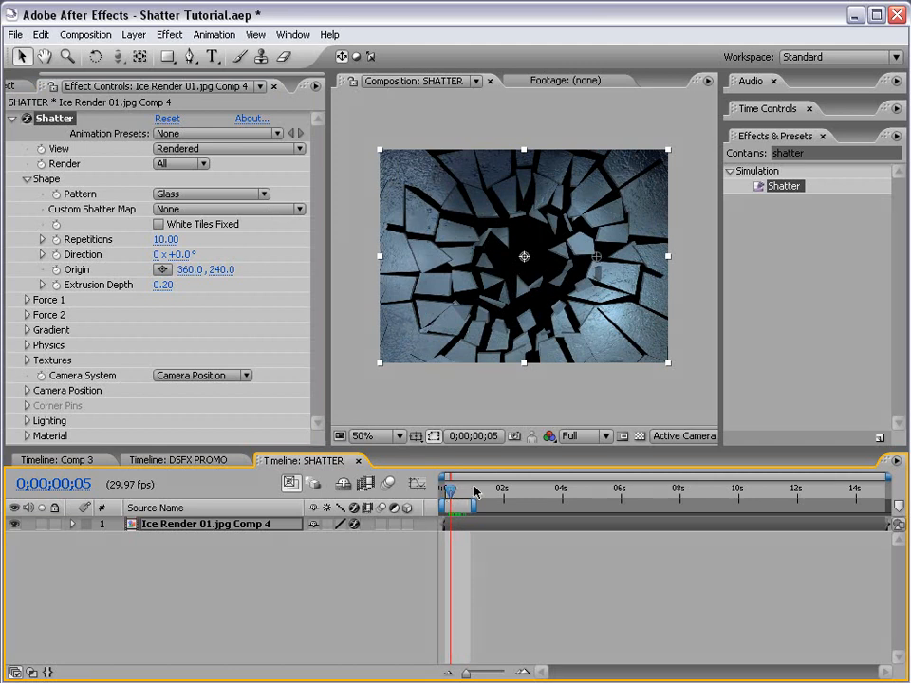
pyautogui.press('KP_0')
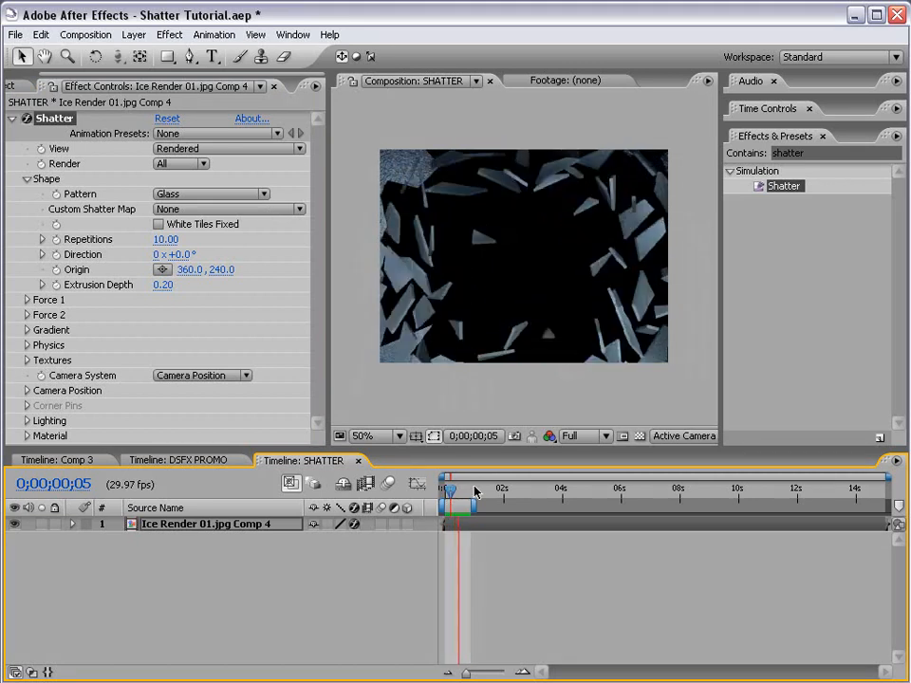
pyautogui.press('space')
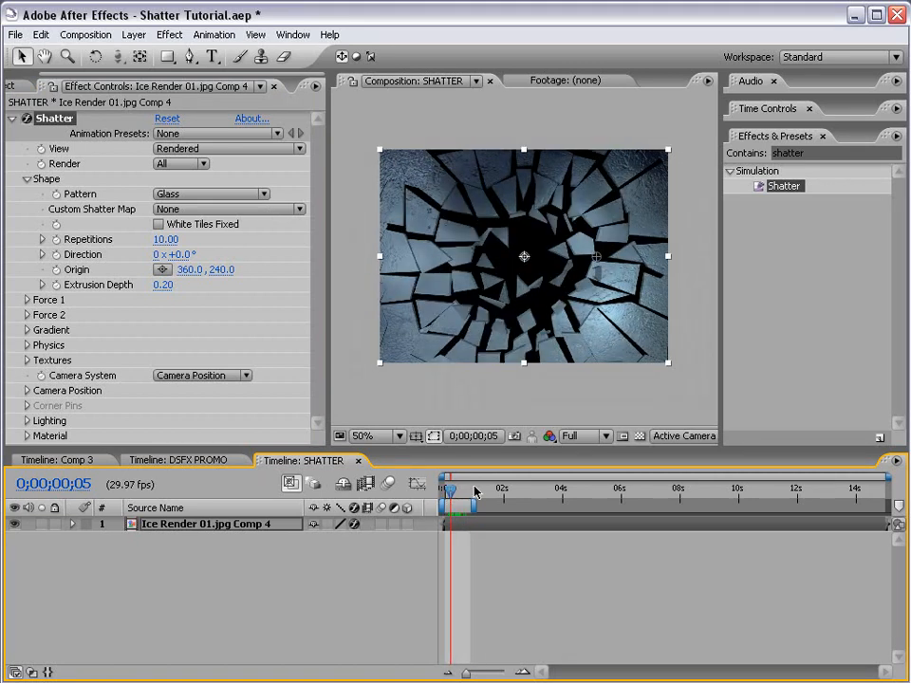
# Step: Set the Rotation Speed in Shatter's Physics settings to 0.1
pyautogui.click(28, 345)
pyautogui.moveTo(319, 283); pyautogui.dragTo(319, 319)
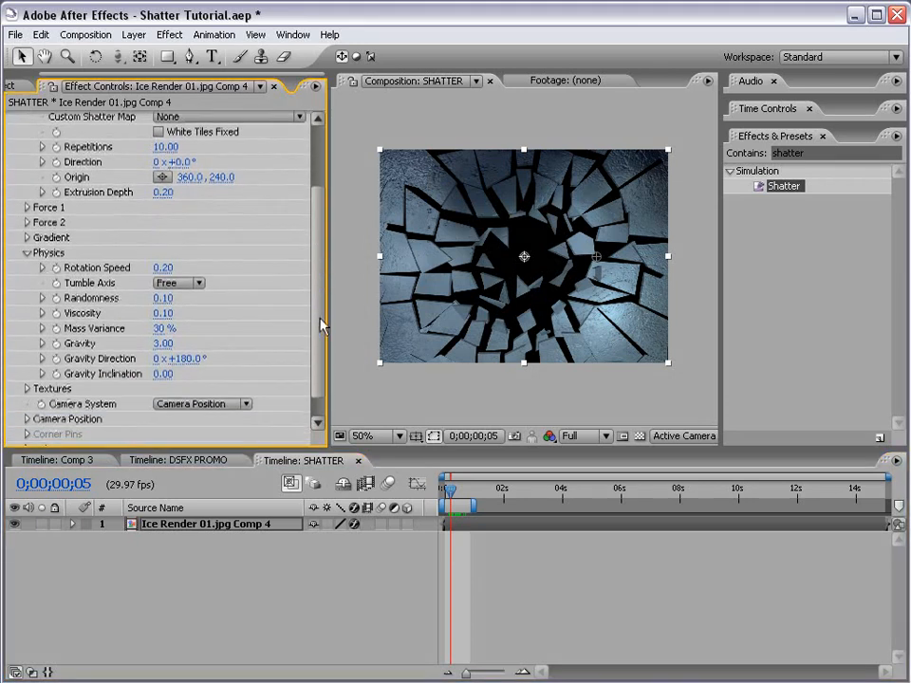
pyautogui.click(162, 268)
pyautogui.write('.')
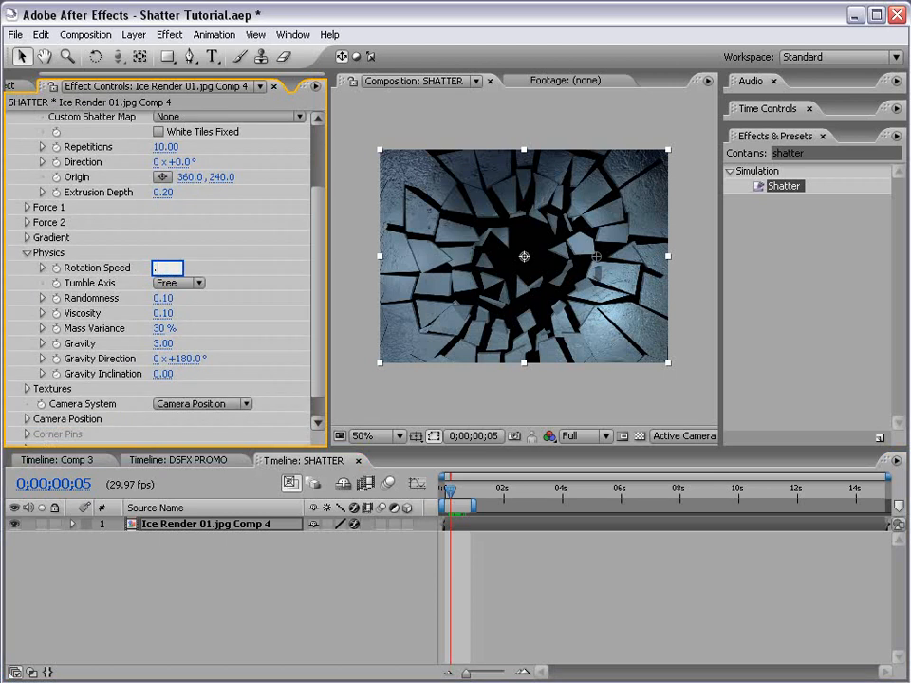
pyautogui.write('1')
pyautogui.press('Return')
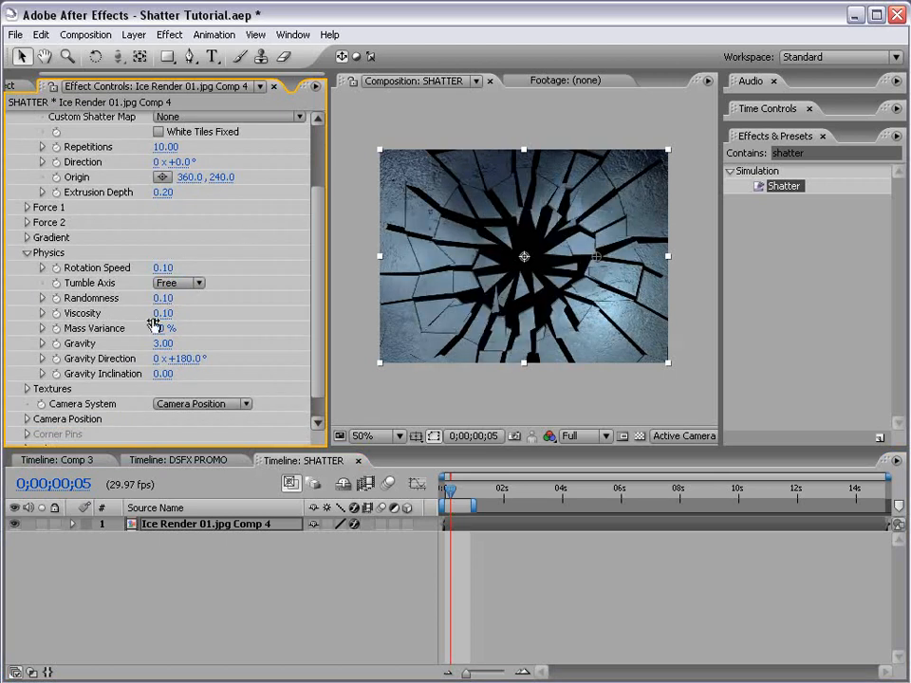
# Step: Set the Shatter physics Viscosity to 0 and RAM-preview the animation
pyautogui.click(163, 313)
pyautogui.write('0')
pyautogui.press('Return')
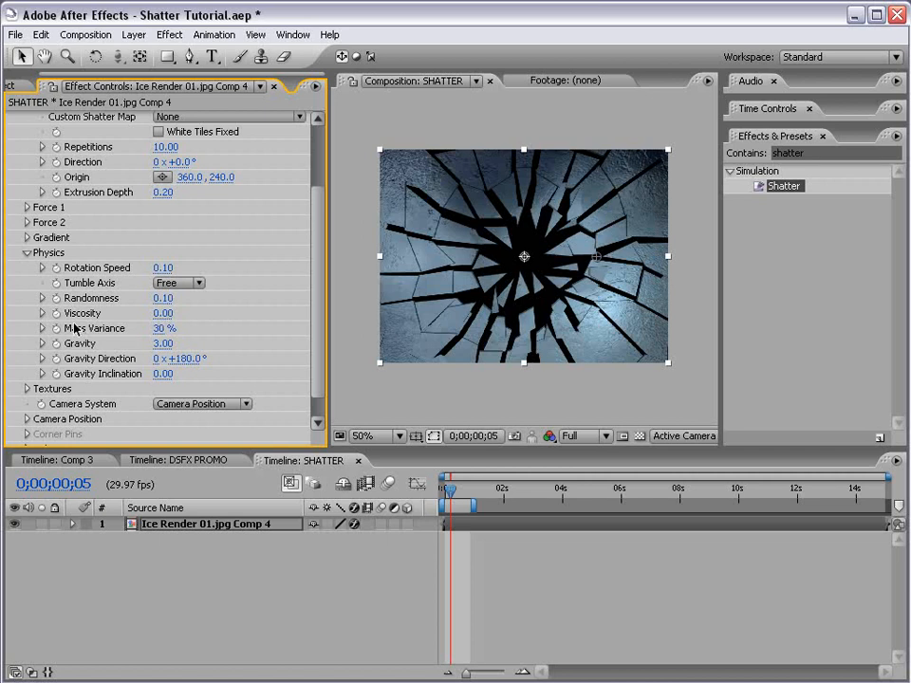
pyautogui.press('KP_0')
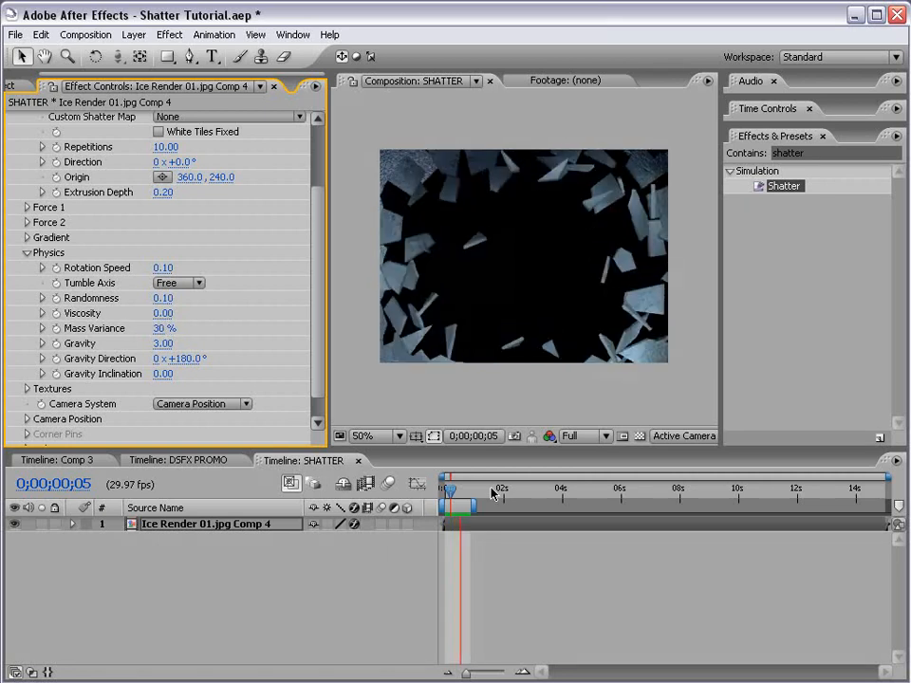
pyautogui.press('space')
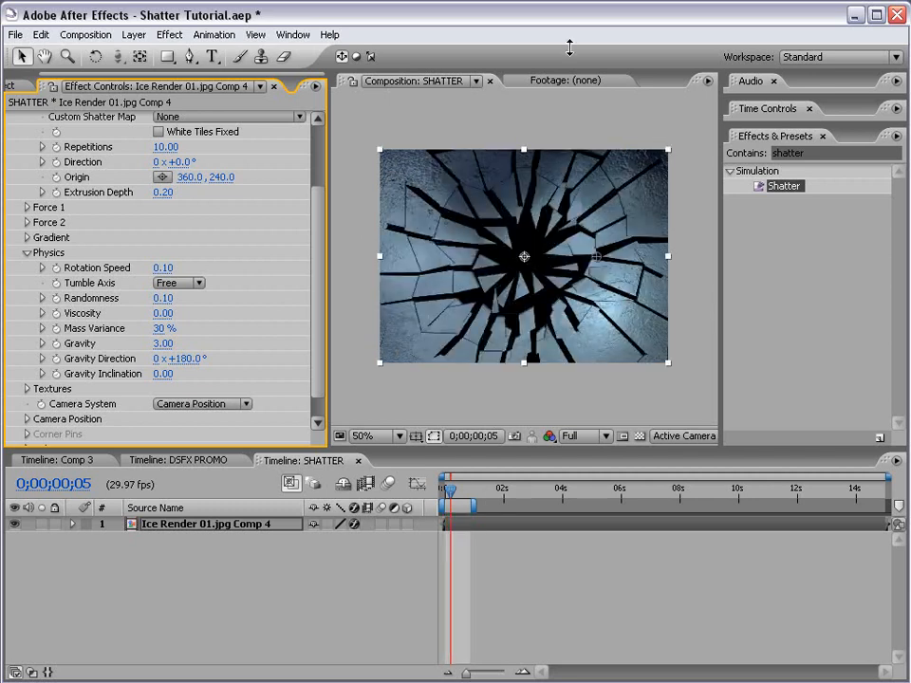
# Step: Set the Shatter physics Gravity to 5 and play the animation to check the fall of the shards
pyautogui.click(164, 343)
pyautogui.write('3')
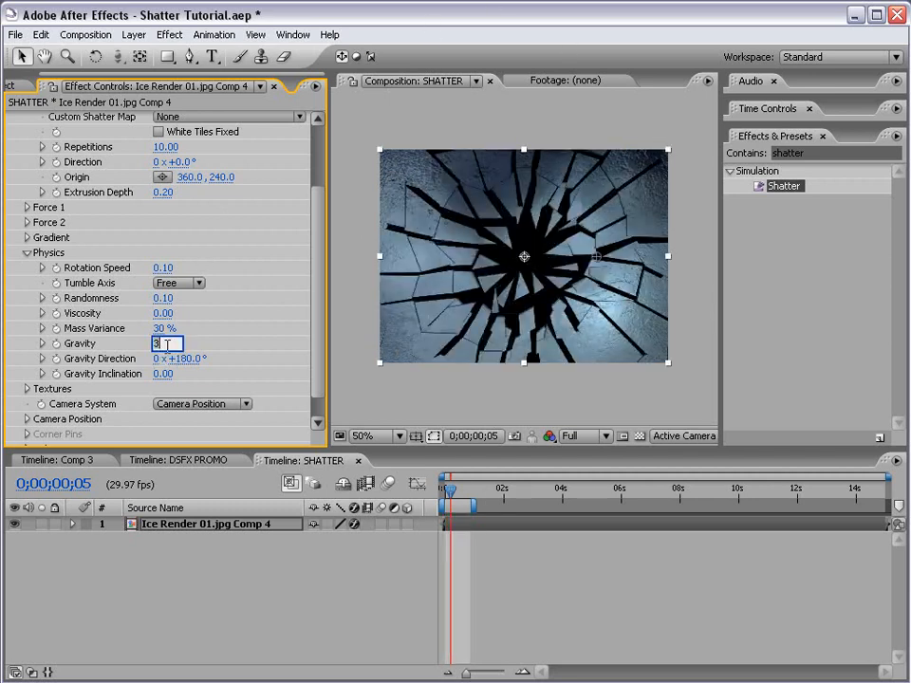
pyautogui.press('Return')
pyautogui.press('space')
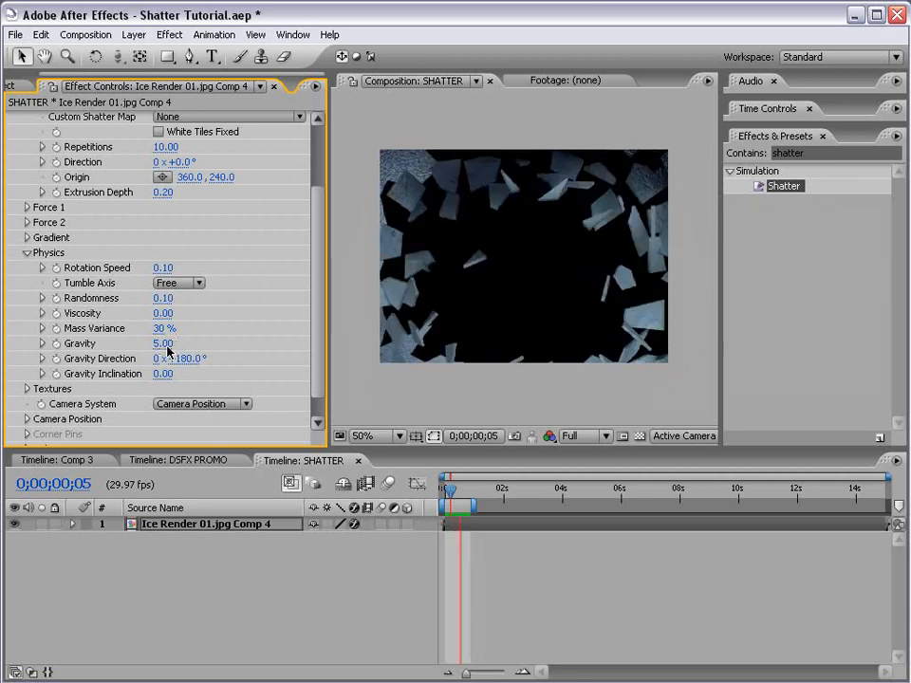
pyautogui.press('space')
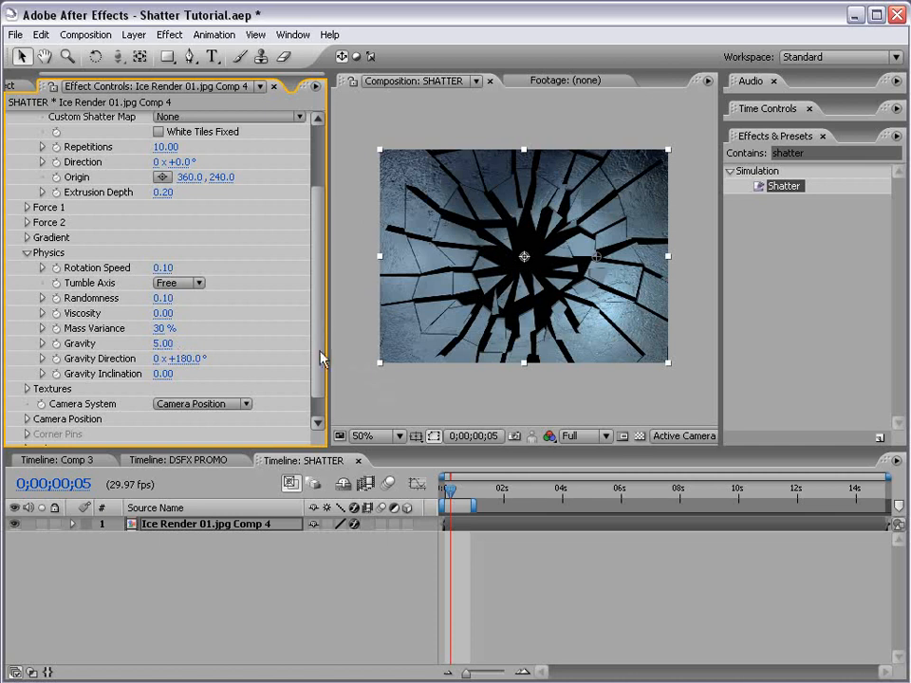
# Step: Try an Extrusion Depth of 1.36 for the shards and RAM-preview the thicker pieces
pyautogui.moveTo(321, 359); pyautogui.dragTo(320, 273)
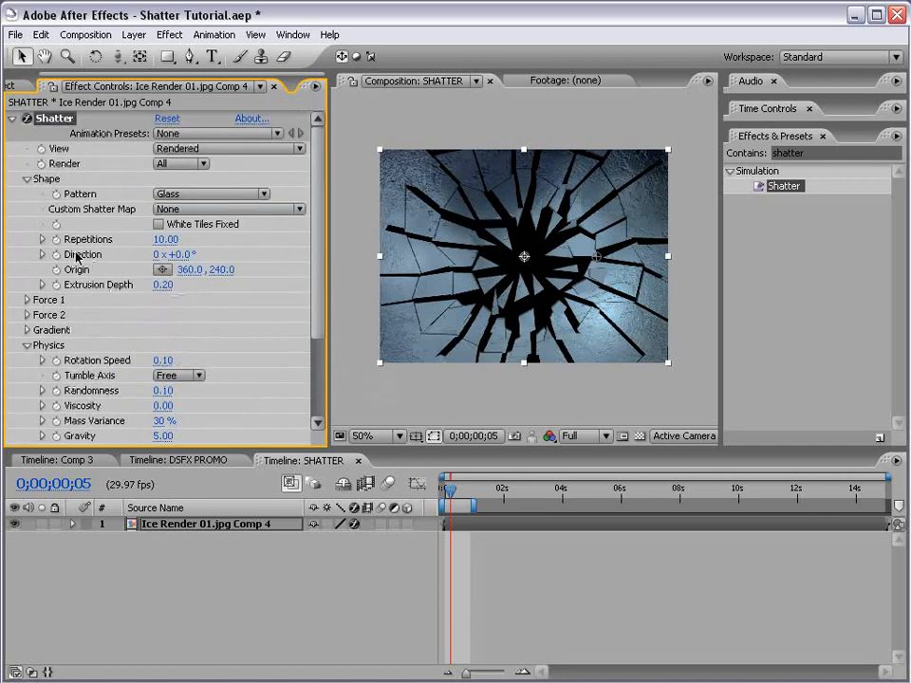
pyautogui.moveTo(163, 284); pyautogui.dragTo(273, 282)
pyautogui.press('KP_0')
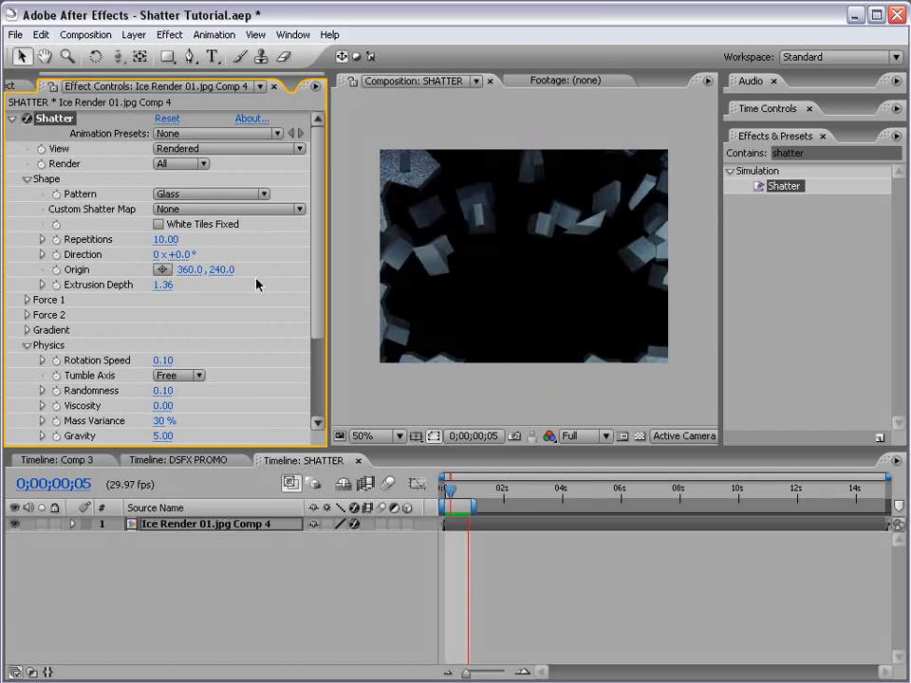
pyautogui.press('space')
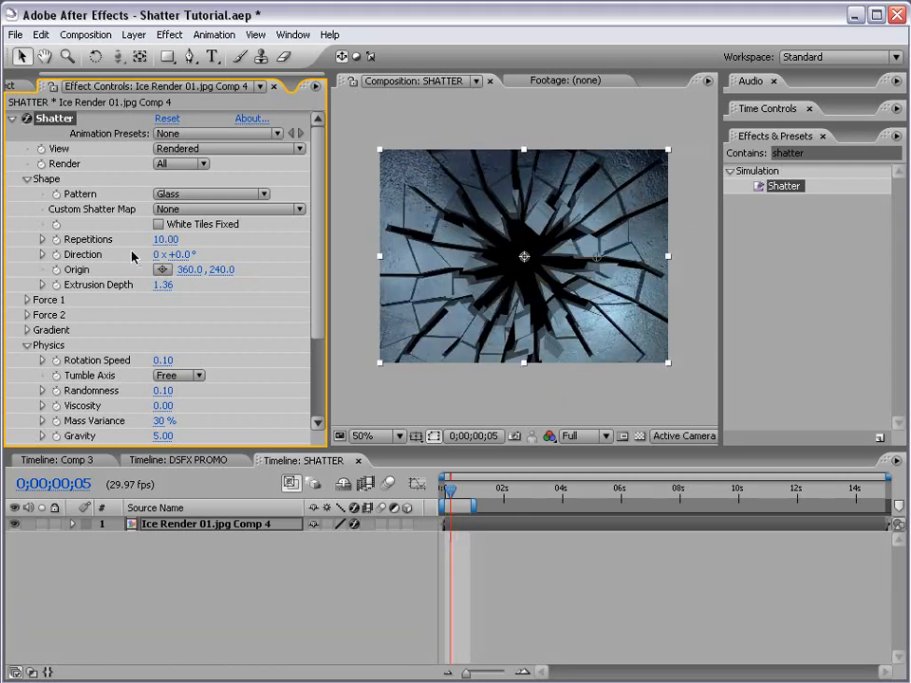
# Step: Set the Shatter shape's Repetitions to 19.50 and Extrusion Depth to 0.94, and check the break-up at frame 15
pyautogui.moveTo(167, 239); pyautogui.dragTo(236, 224)
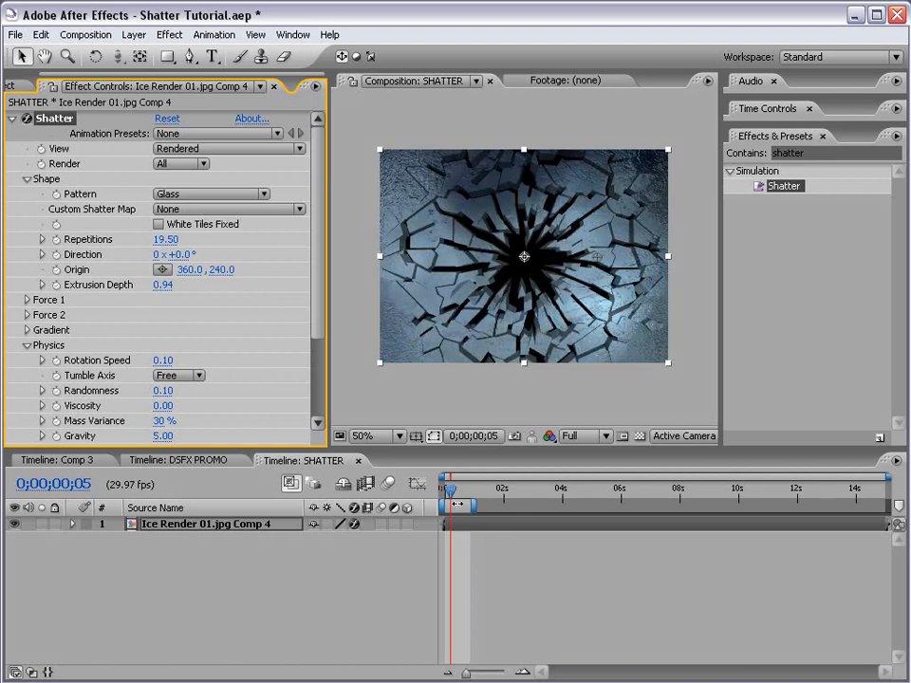
pyautogui.moveTo(458, 504); pyautogui.dragTo(454, 480)
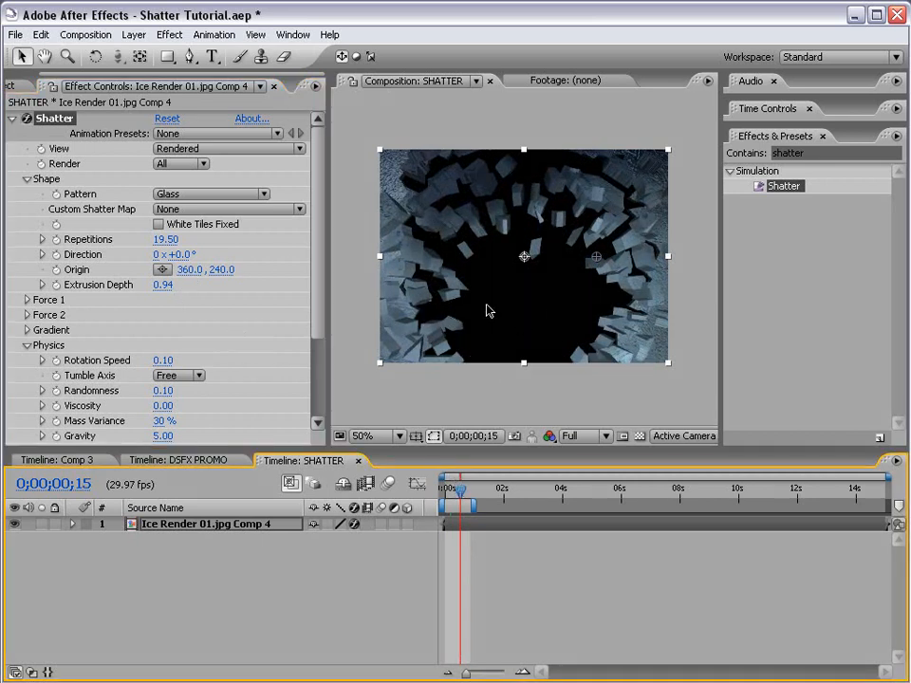
# Step: Try a Force 1 Depth of 0.34 and scrub from frame 2 to frame 13 to judge the explosion
pyautogui.click(27, 299)
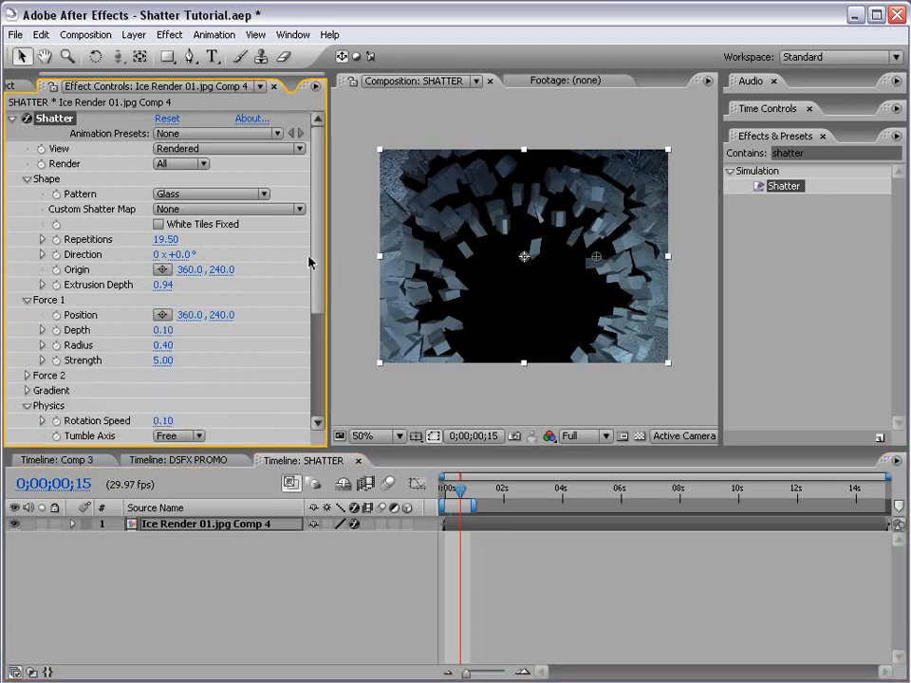
pyautogui.moveTo(315, 256)
pyautogui.mouseDown()
pyautogui.moveTo(316, 272)
pyautogui.moveTo(316, 263)
pyautogui.mouseUp()
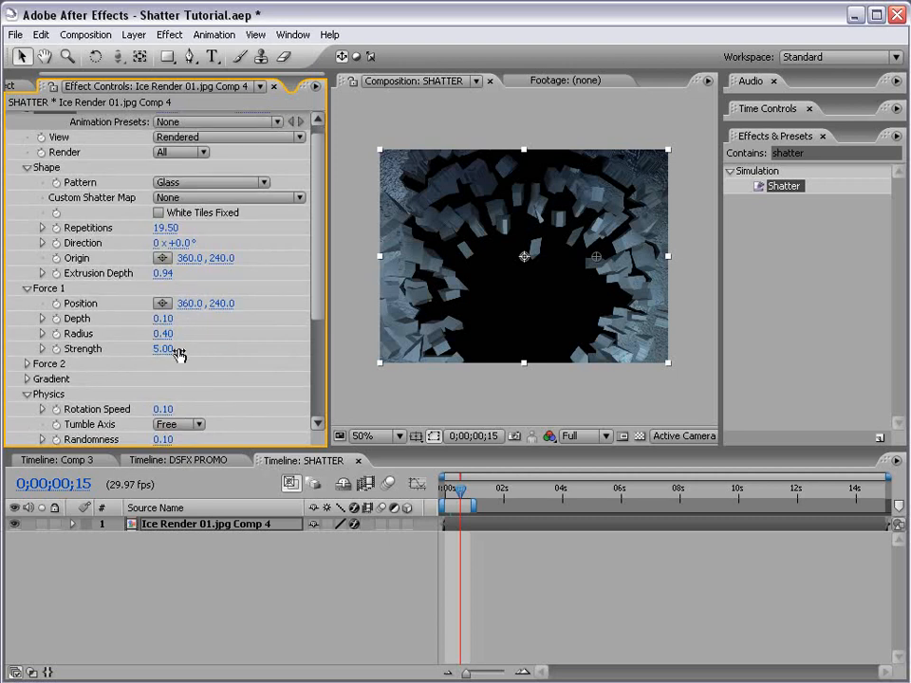
pyautogui.moveTo(166, 318)
pyautogui.mouseDown()
pyautogui.moveTo(195, 319)
pyautogui.moveTo(184, 319)
pyautogui.mouseUp()
pyautogui.click(446, 490)
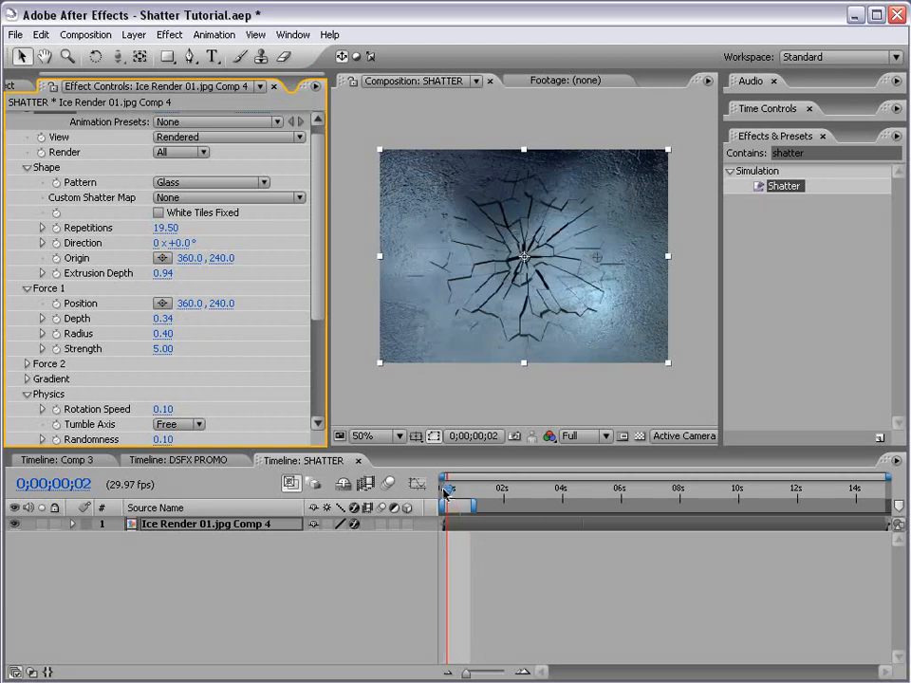
pyautogui.moveTo(446, 489); pyautogui.dragTo(457, 490)
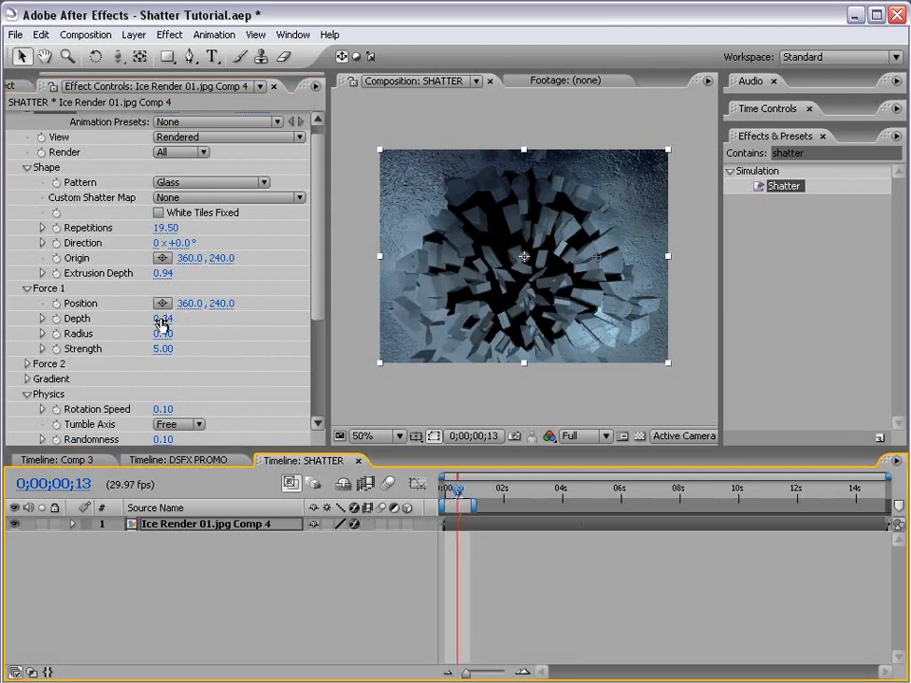
# Step: Compare a Force 1 Depth of 0.06, settle on 0.24 and check the explosion around frame 16
pyautogui.moveTo(161, 320); pyautogui.dragTo(136, 319)
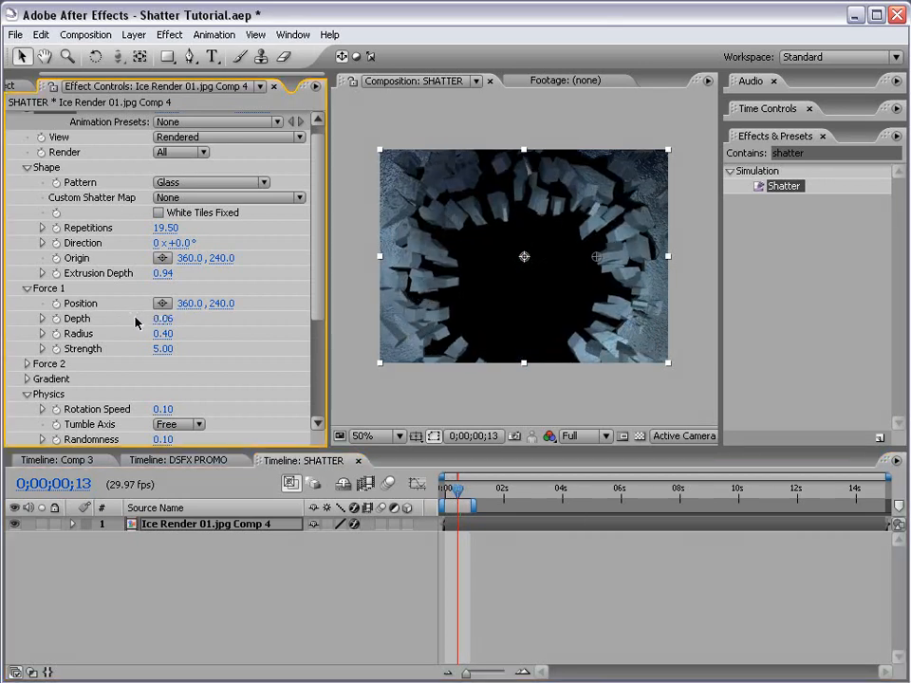
pyautogui.moveTo(457, 490)
pyautogui.mouseDown()
pyautogui.moveTo(443, 490)
pyautogui.moveTo(465, 487)
pyautogui.mouseUp()
pyautogui.moveTo(162, 319); pyautogui.dragTo(185, 318)
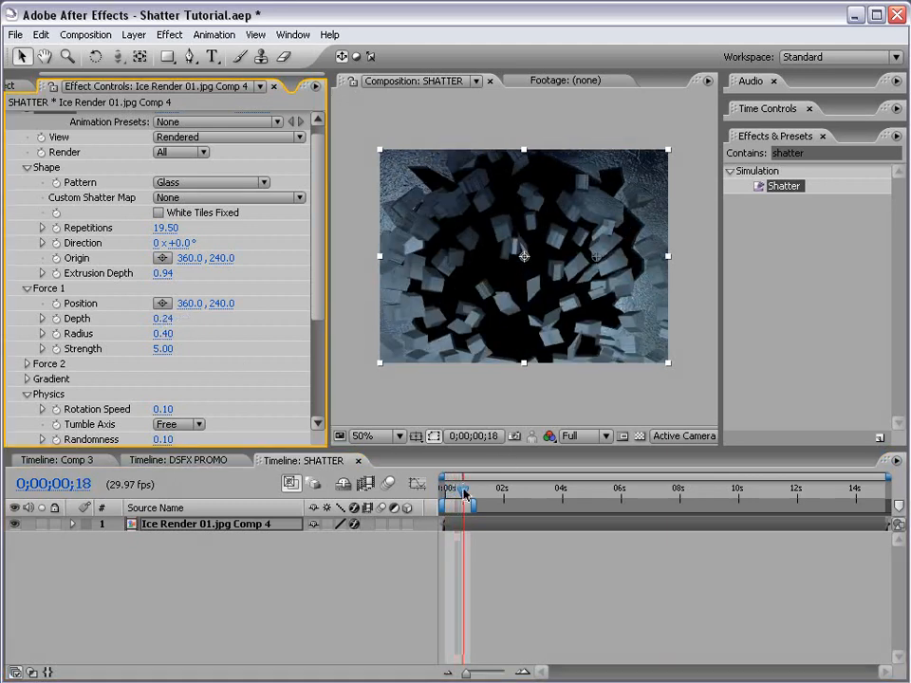
pyautogui.moveTo(464, 493)
pyautogui.mouseDown()
pyautogui.moveTo(446, 491)
pyautogui.moveTo(462, 488)
pyautogui.mouseUp()
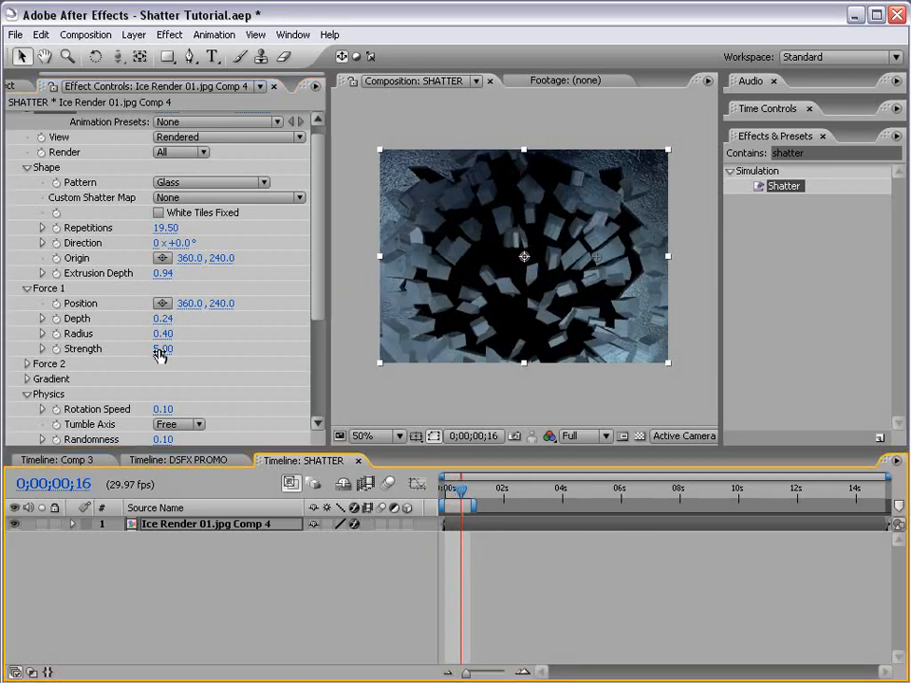
# Step: Set the Force 1 Strength to 14.40, play the explosion from the first frame and inspect frame 15
pyautogui.moveTo(160, 356); pyautogui.dragTo(230, 335)
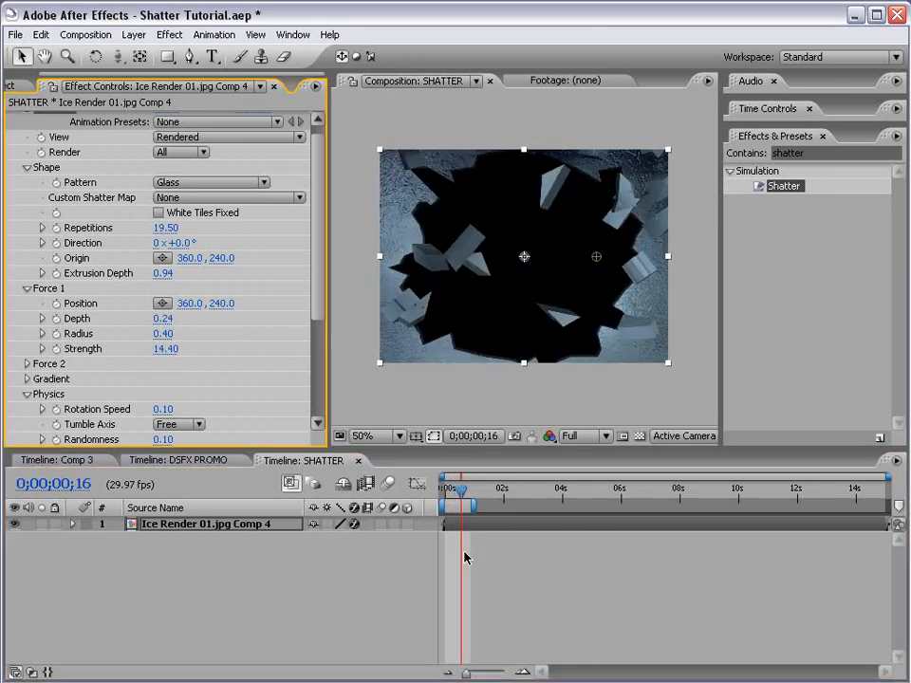
pyautogui.moveTo(460, 492); pyautogui.dragTo(434, 488)
pyautogui.press('space')
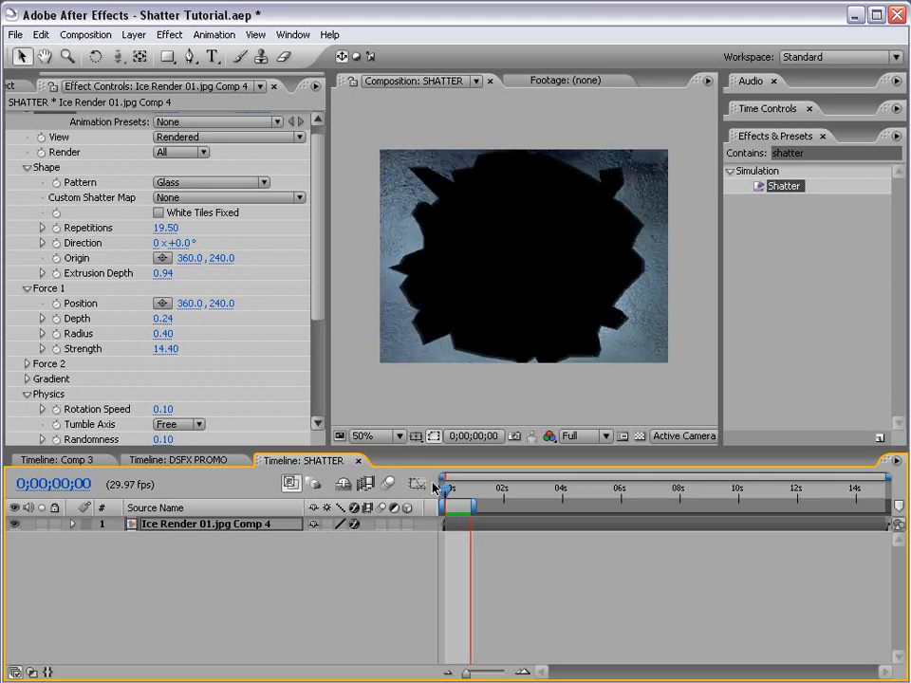
pyautogui.press('space')
pyautogui.moveTo(446, 487); pyautogui.dragTo(461, 488)
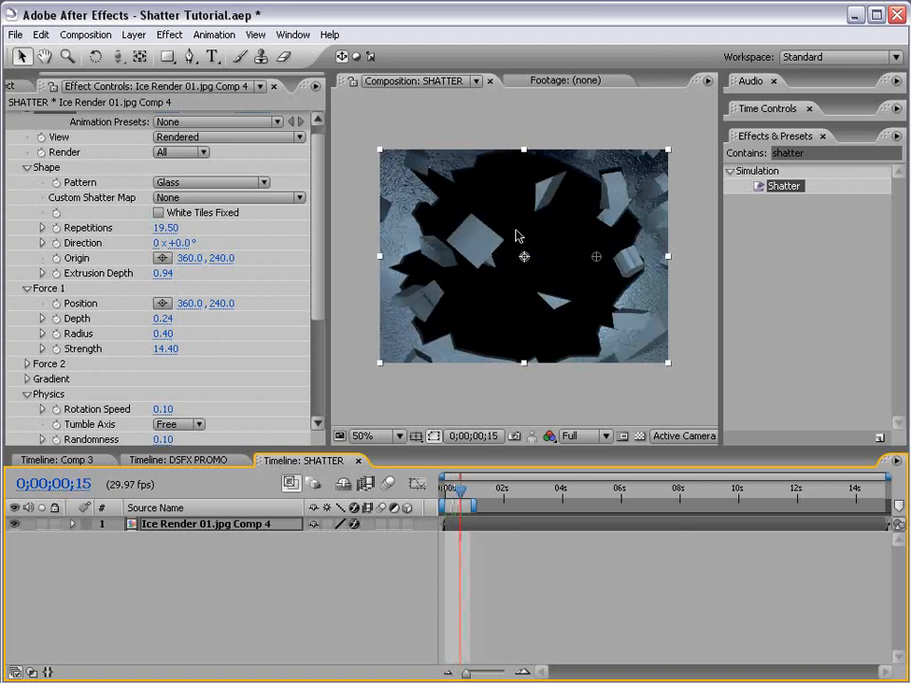
# Step: Save the project, return to frame 0 and collapse Shatter's Shape, Force 1 and Physics settings
pyautogui.hotkey('ctrl', 's')
pyautogui.moveTo(459, 488)
pyautogui.mouseDown()
pyautogui.moveTo(467, 489)
pyautogui.moveTo(441, 488)
pyautogui.mouseUp()
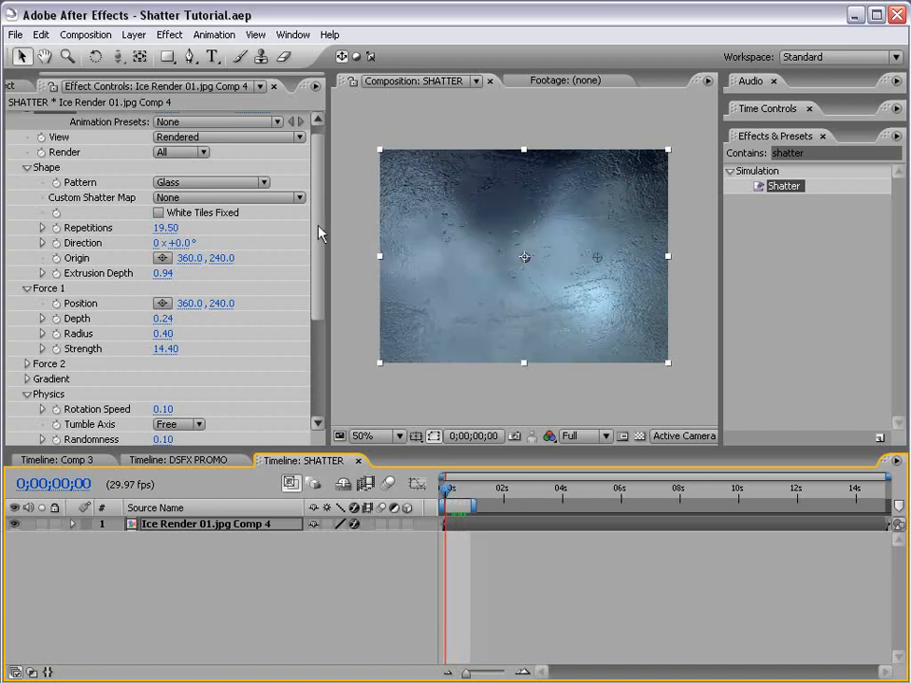
pyautogui.scroll(2, 315, 229)
pyautogui.click(26, 178)
pyautogui.click(26, 194)
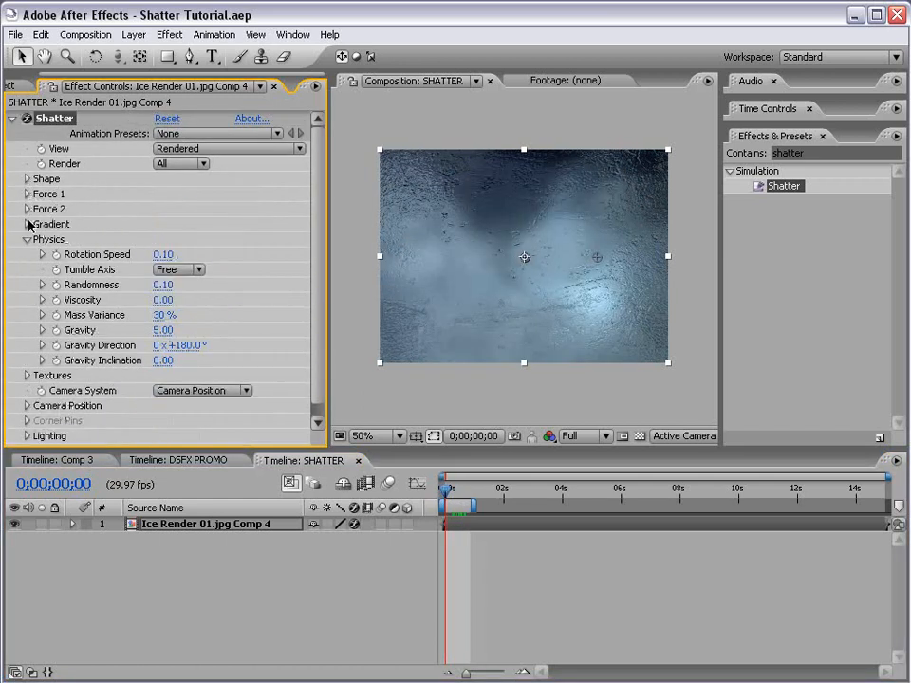
pyautogui.click(27, 239)
# Step: Add a new camera named Camera 1 with the 35mm preset to the SHATTER composition
pyautogui.click(465, 537)
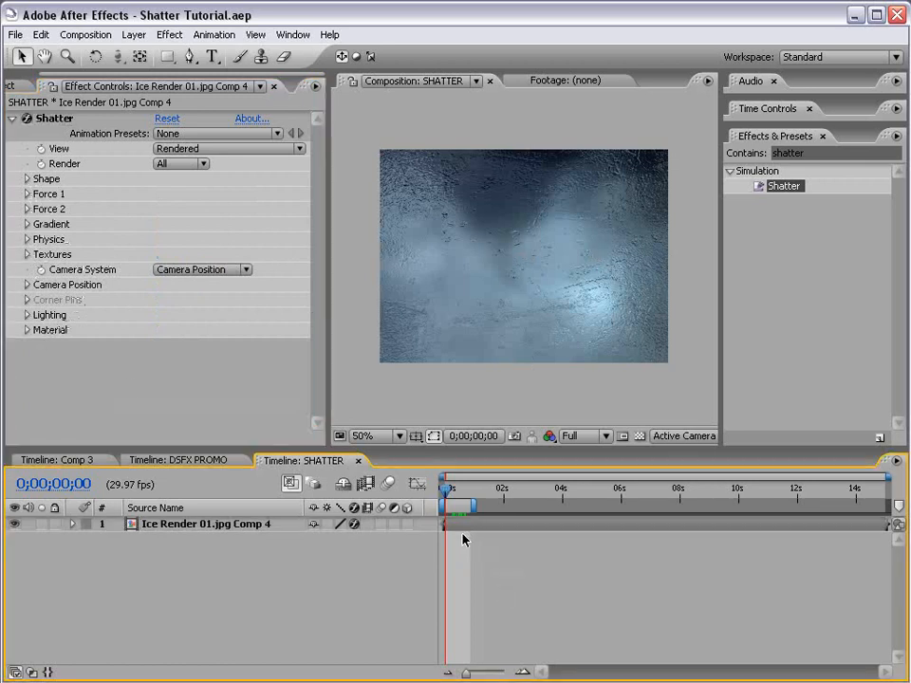
pyautogui.click(134, 35)
pyautogui.moveTo(144, 53)
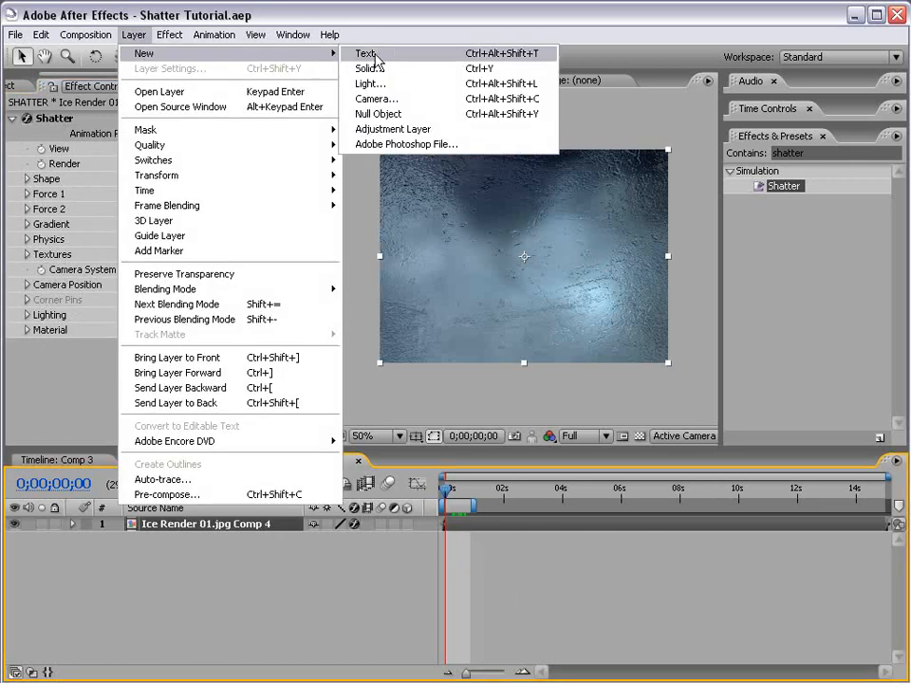
pyautogui.click(376, 101)
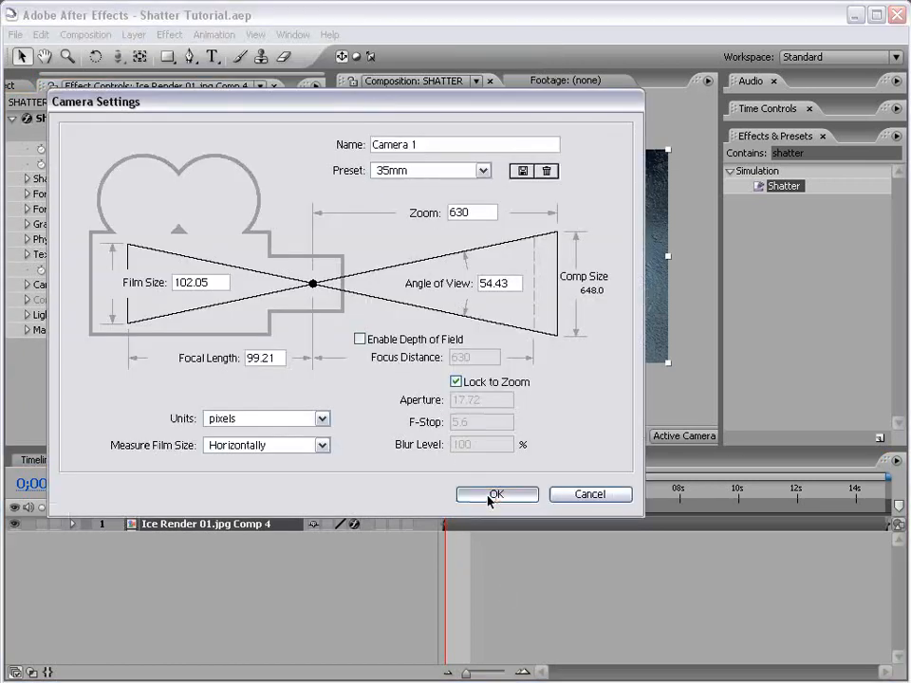
pyautogui.click(492, 494)
# Step: Set the Shatter effect's Camera System on the Ice Render layer to Comp Camera
pyautogui.click(193, 541)
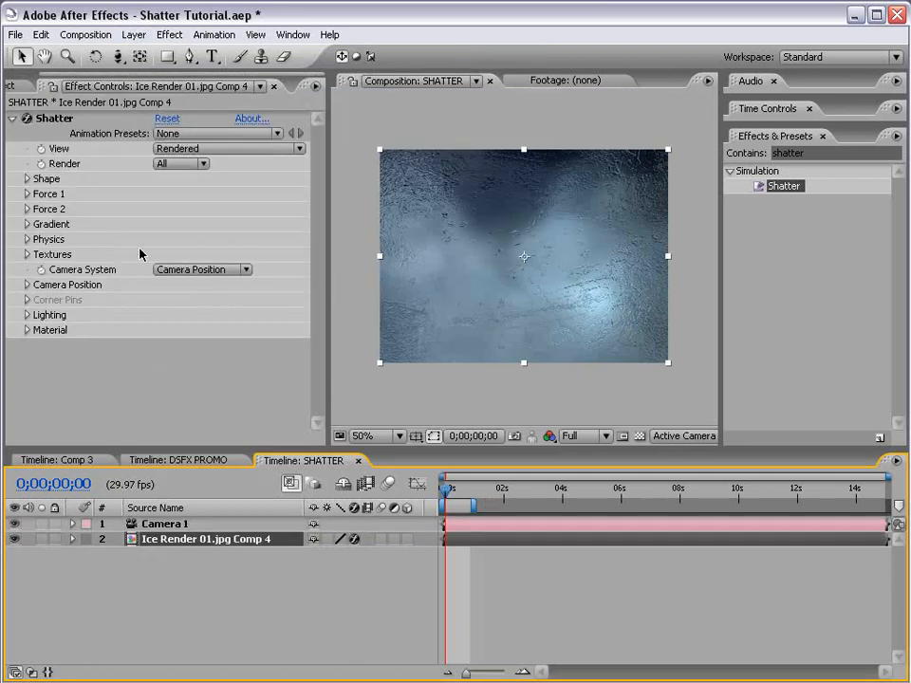
pyautogui.click(194, 270)
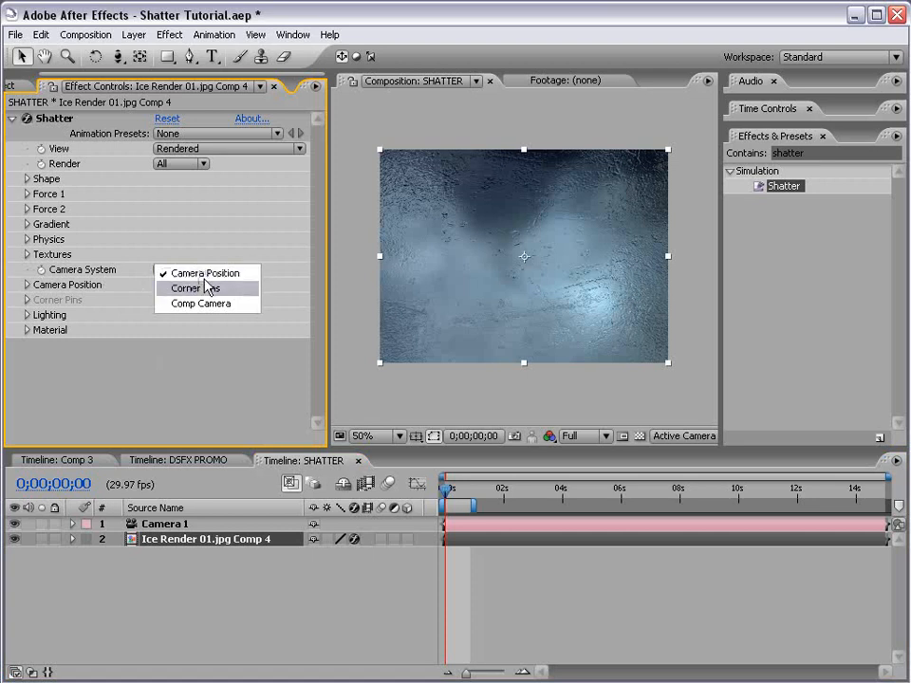
pyautogui.click(245, 305)
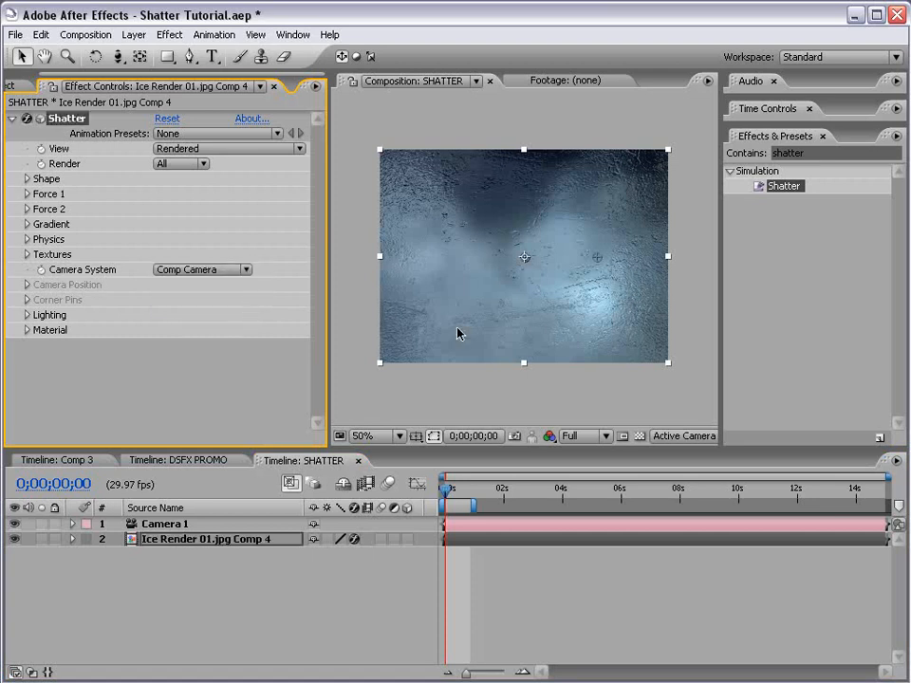
# Step: Move to frame 7, orbit the camera around the flying ice pieces and return it to the frontal view
pyautogui.moveTo(452, 489); pyautogui.dragTo(454, 489)
pyautogui.press('c')
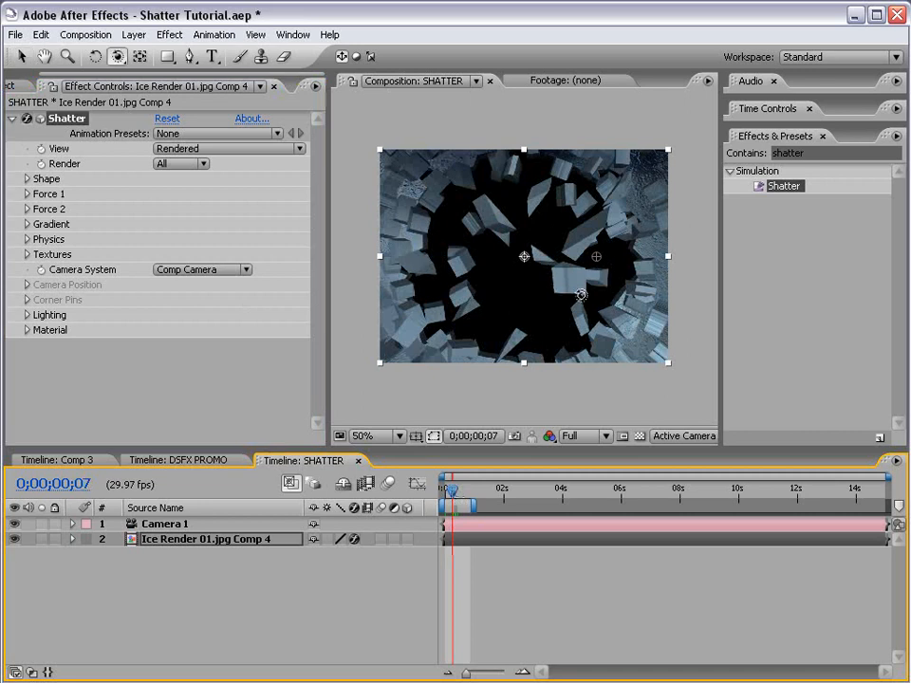
pyautogui.moveTo(432, 220); pyautogui.dragTo(495, 299)
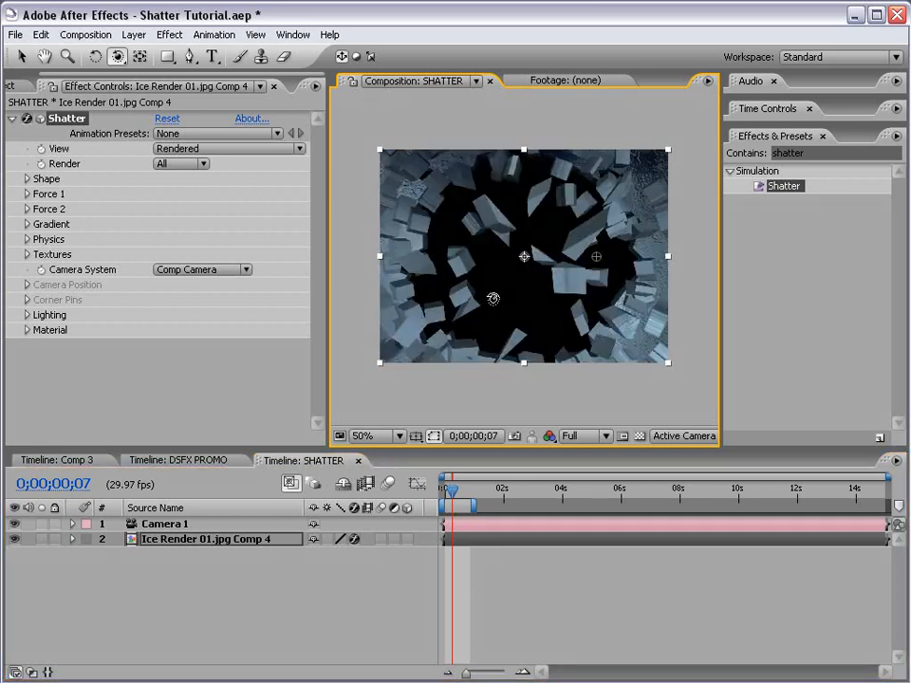
pyautogui.press('v')
# Step: Return to frame 0 and preview the explosion through the composition camera
pyautogui.moveTo(464, 487); pyautogui.dragTo(430, 484)
pyautogui.press('KP_0')
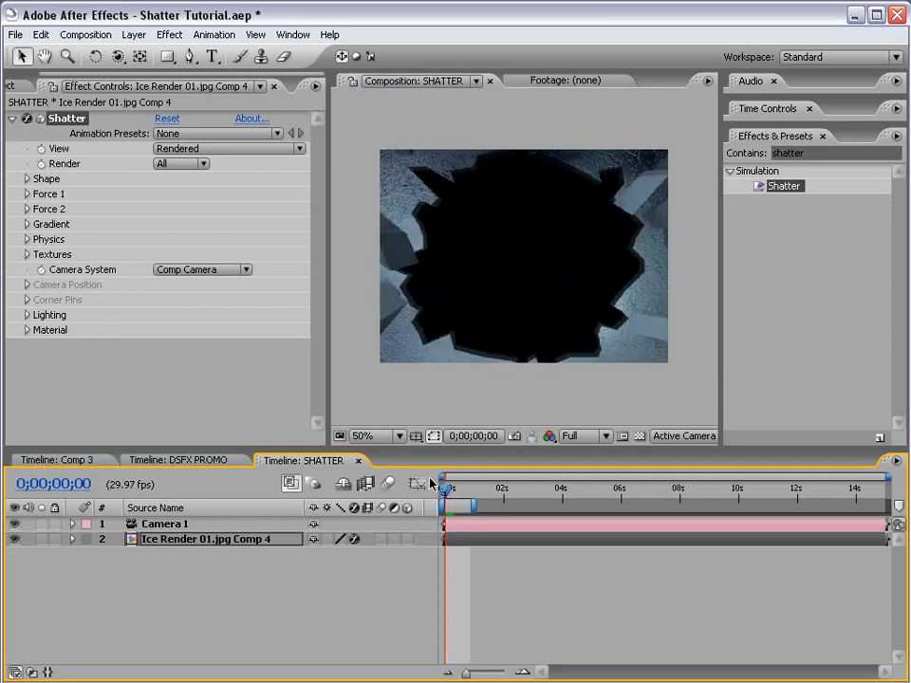
pyautogui.press('space')
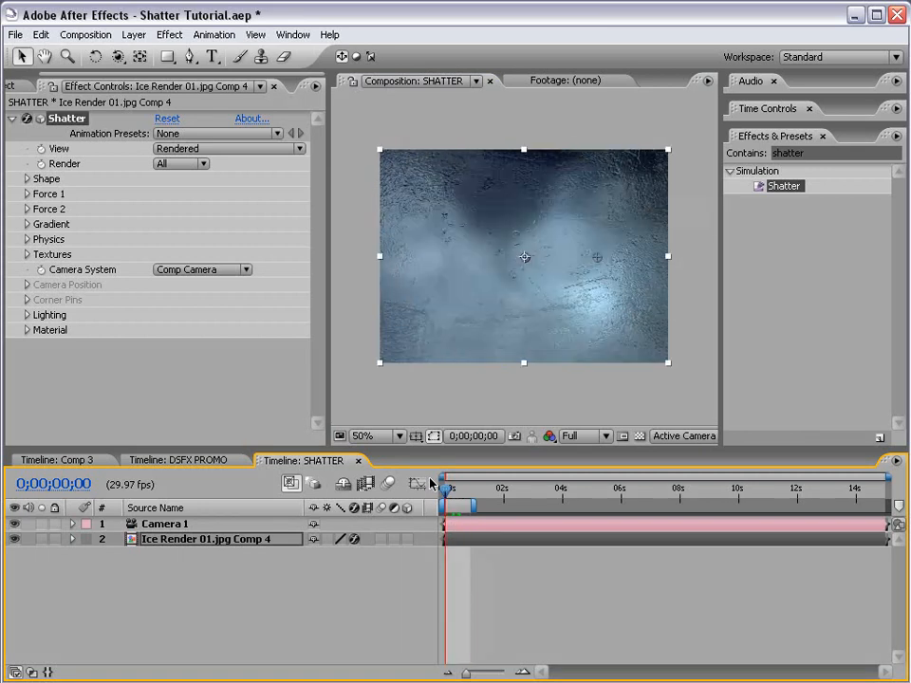
# Step: Inspect the cracks at frame 2 in an enlarged composition view, checking them briefly against the transparency grid
pyautogui.moveTo(446, 487); pyautogui.dragTo(447, 491)
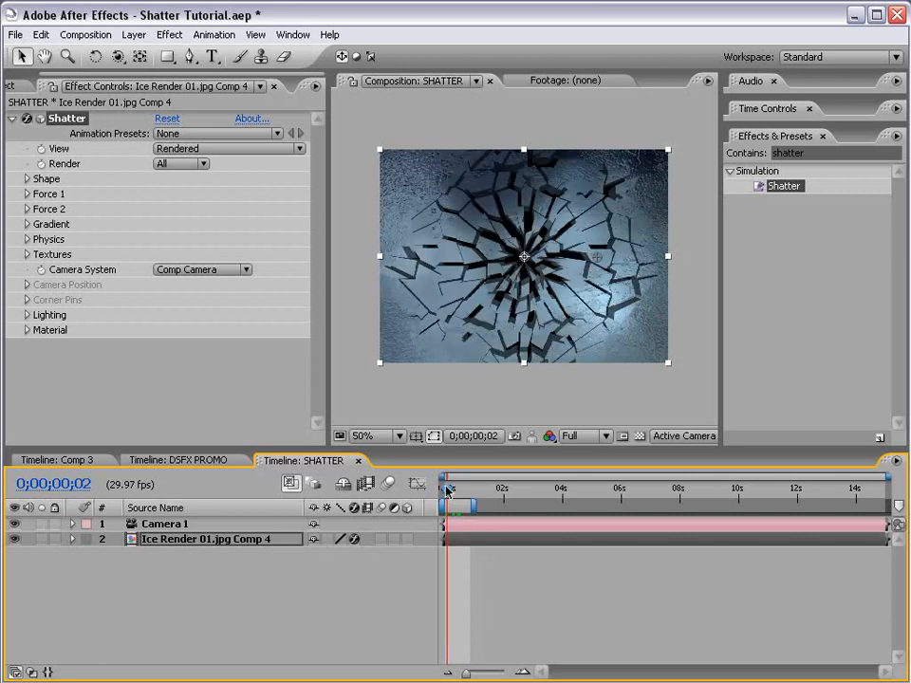
pyautogui.press('`')
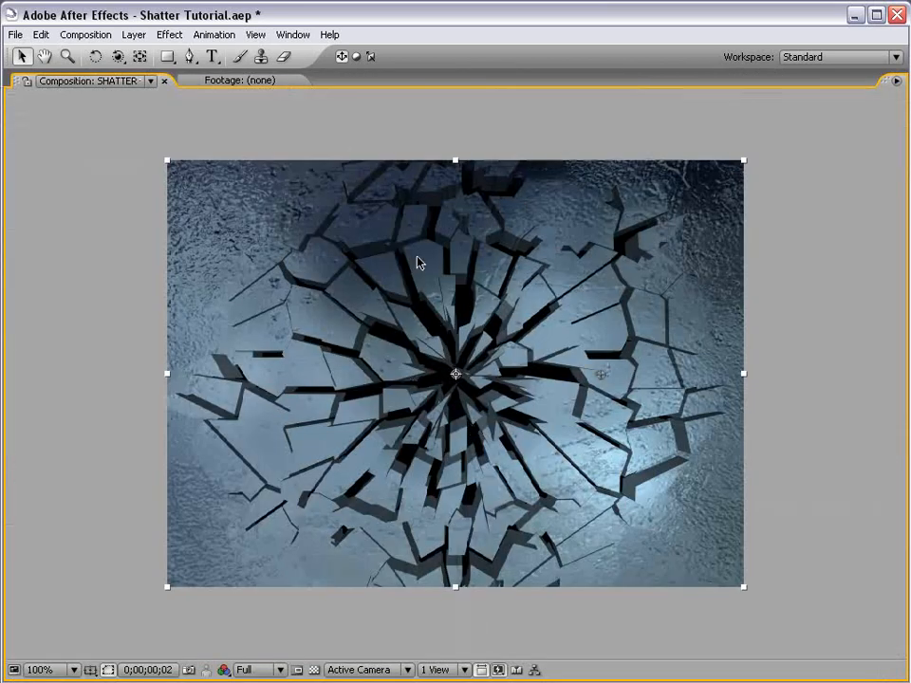
pyautogui.click(314, 670)
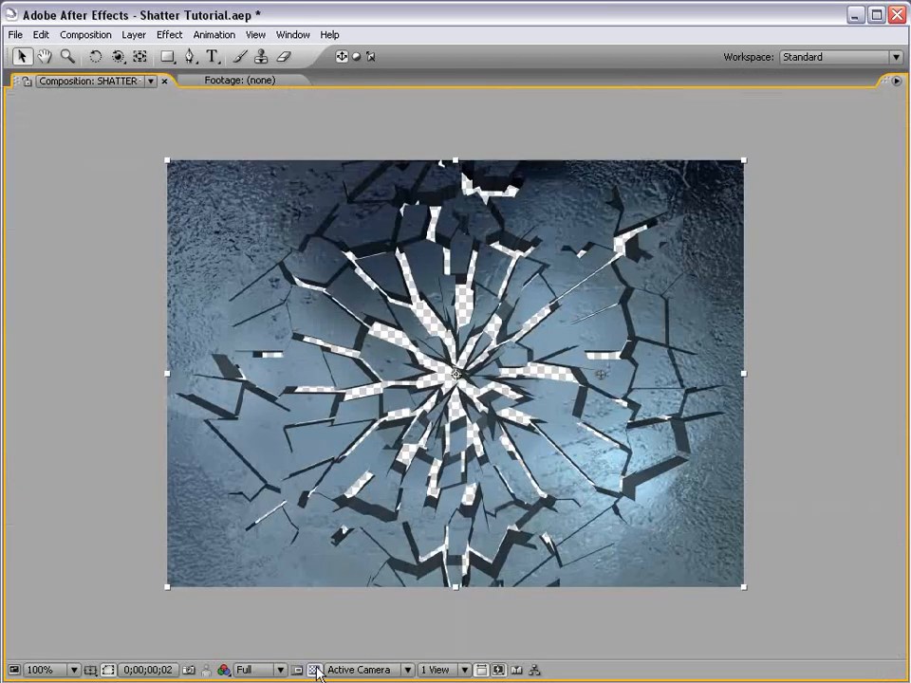
pyautogui.click(314, 670)
pyautogui.press('`')
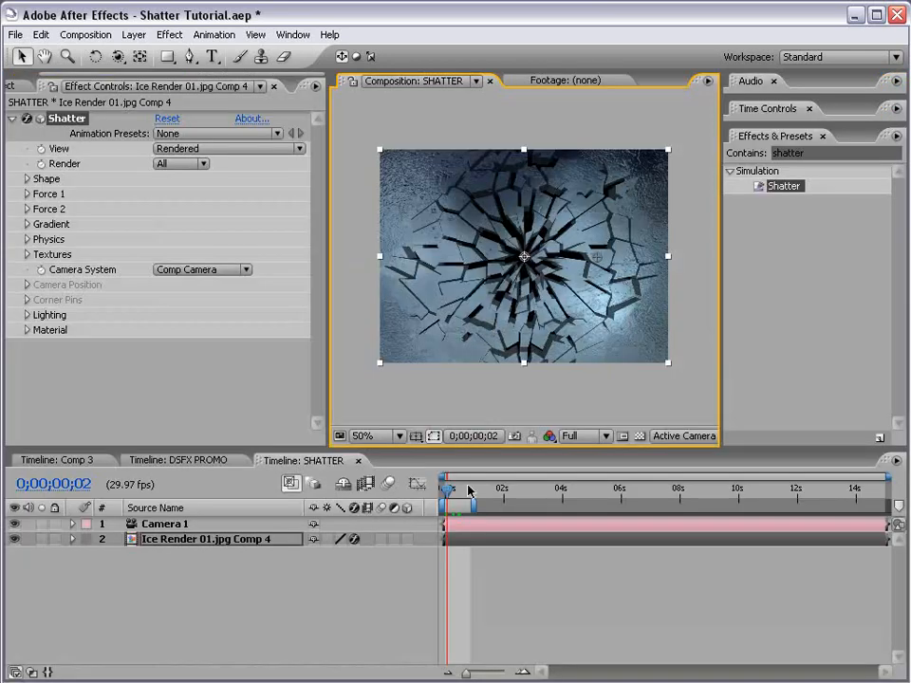
# Step: Duplicate the Camera 1 layer and the Ice Render 01.jpg Comp 4 layer
pyautogui.click(462, 544)
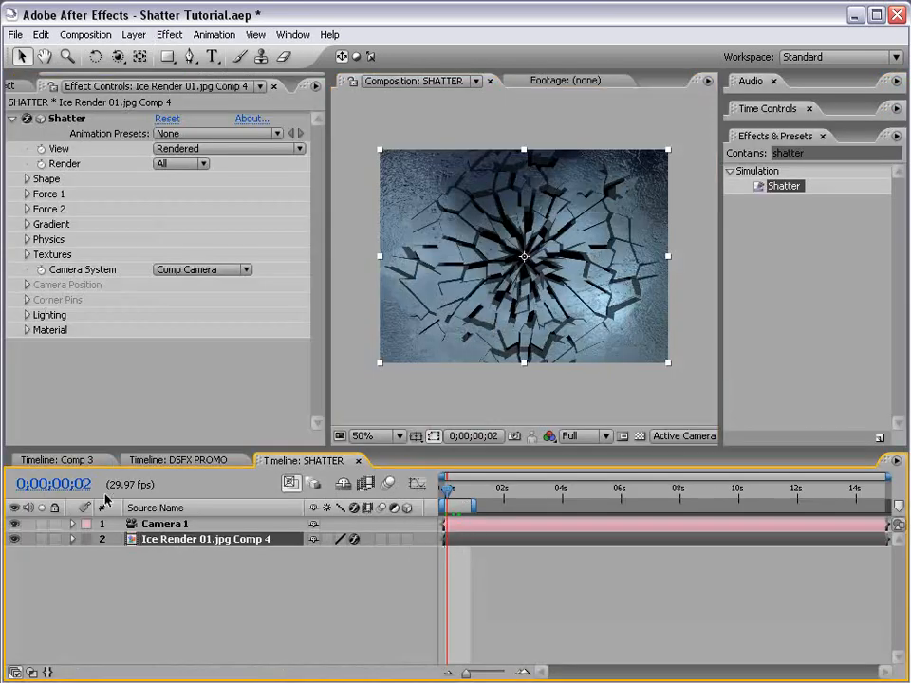
pyautogui.click(159, 525)
pyautogui.hotkey('ctrl', 'd')
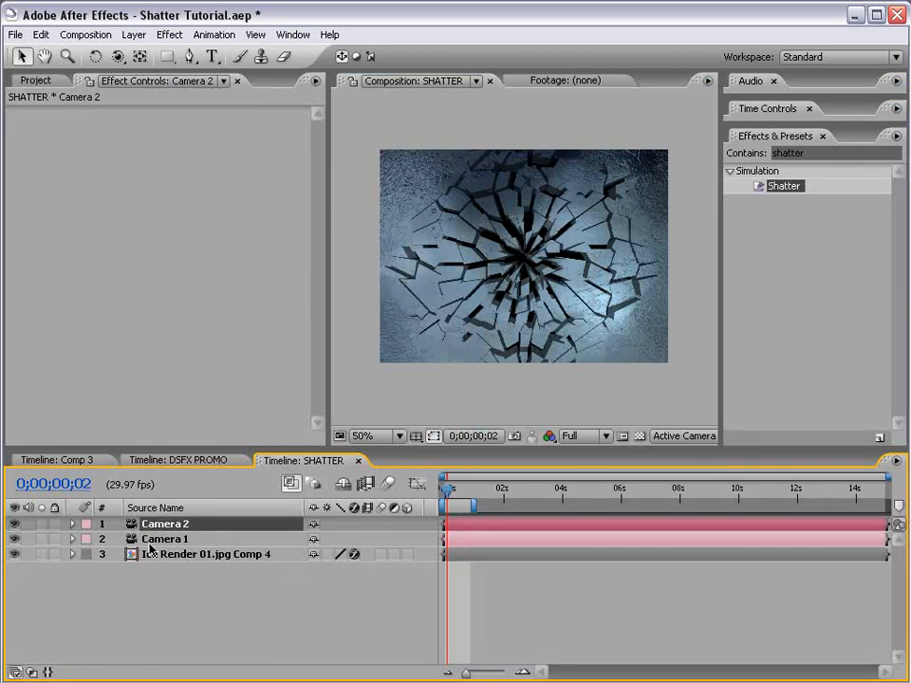
pyautogui.click(152, 557)
pyautogui.hotkey('ctrl', 'd')
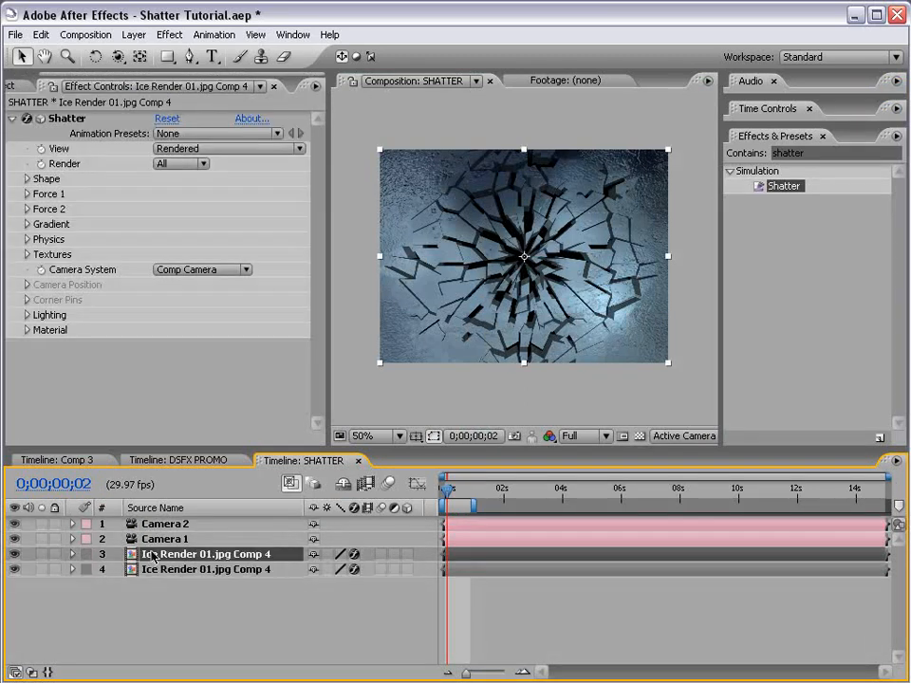
# Step: Move Camera 1 and the upper Ice Render 01.jpg Comp 4 copy above Camera 2 in the layer stack
pyautogui.click(151, 541)
pyautogui.click(154, 554)
pyautogui.keyDown('shift'); pyautogui.click(157, 539); pyautogui.keyUp('shift')
pyautogui.moveTo(151, 542); pyautogui.dragTo(155, 523)
pyautogui.click(160, 589)
# Step: Pre-compose Camera 1 and the upper Ice Render layer as Pre-comp 1, moving all attributes into the new composition
pyautogui.click(157, 539)
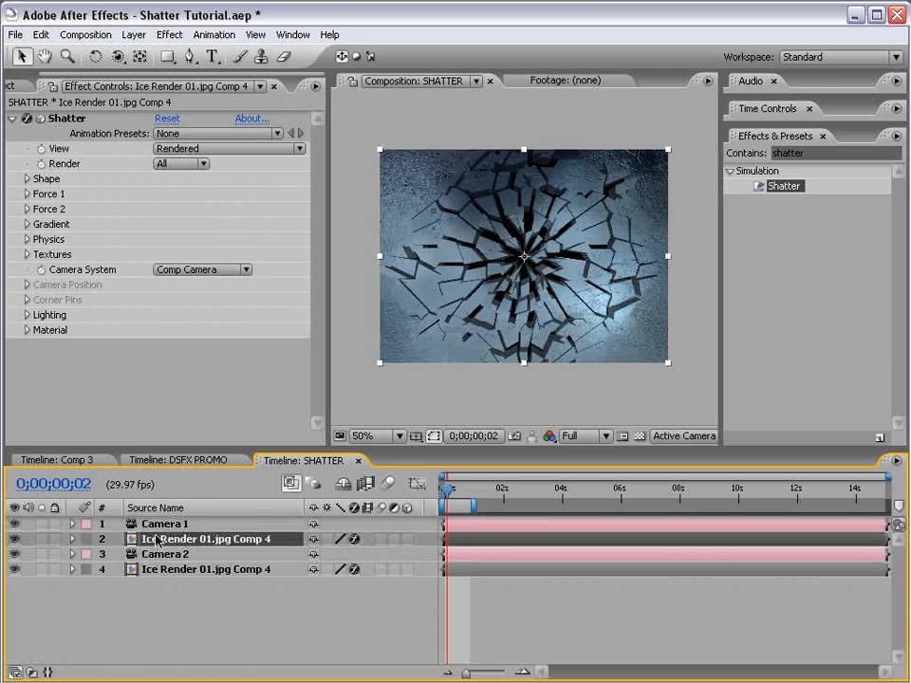
pyautogui.keyDown('shift'); pyautogui.click(157, 523); pyautogui.keyUp('shift')
pyautogui.click(133, 34)
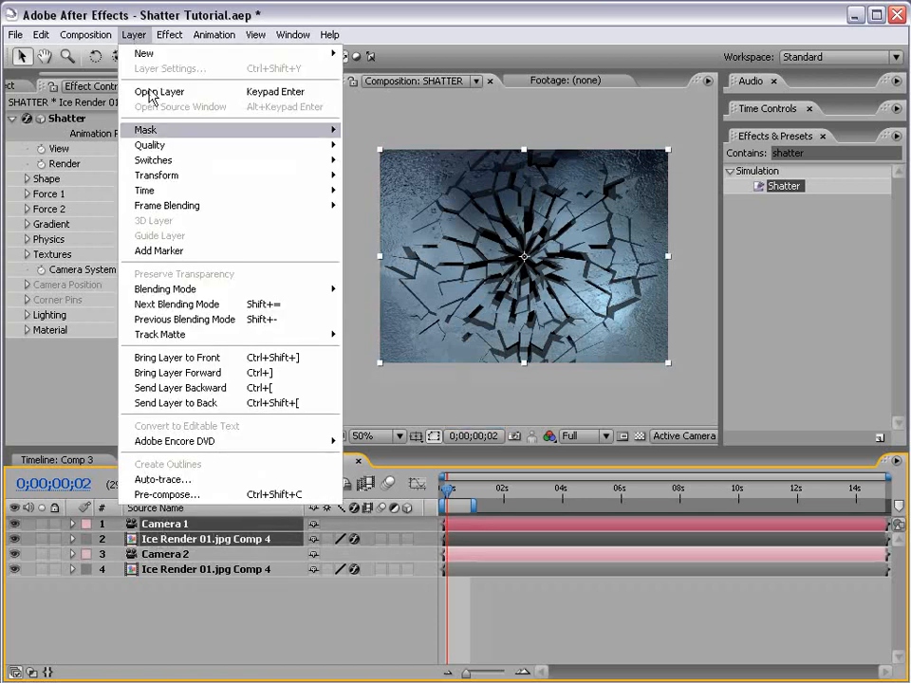
pyautogui.click(180, 496)
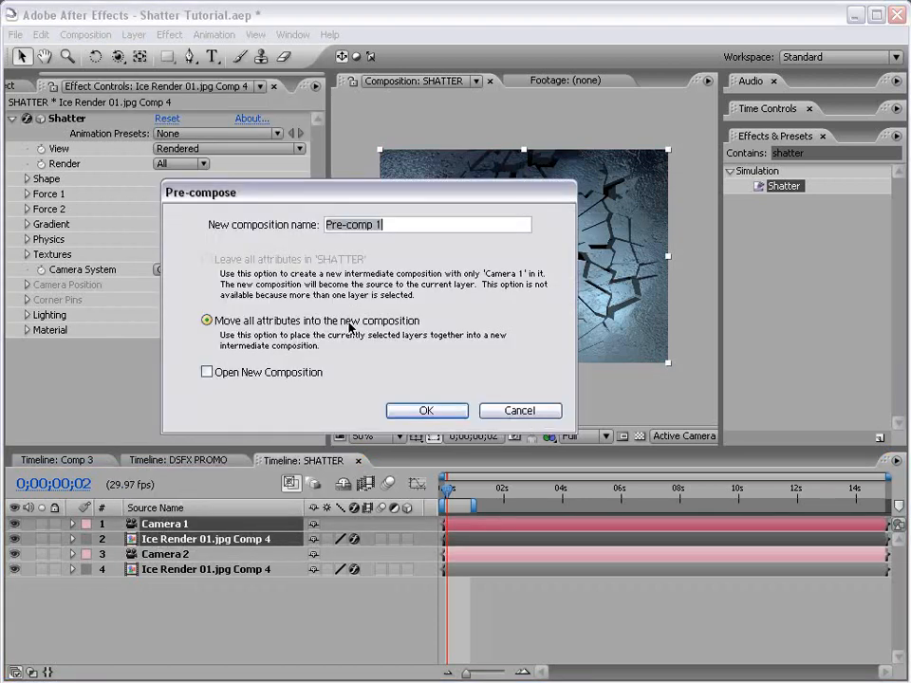
pyautogui.click(419, 411)
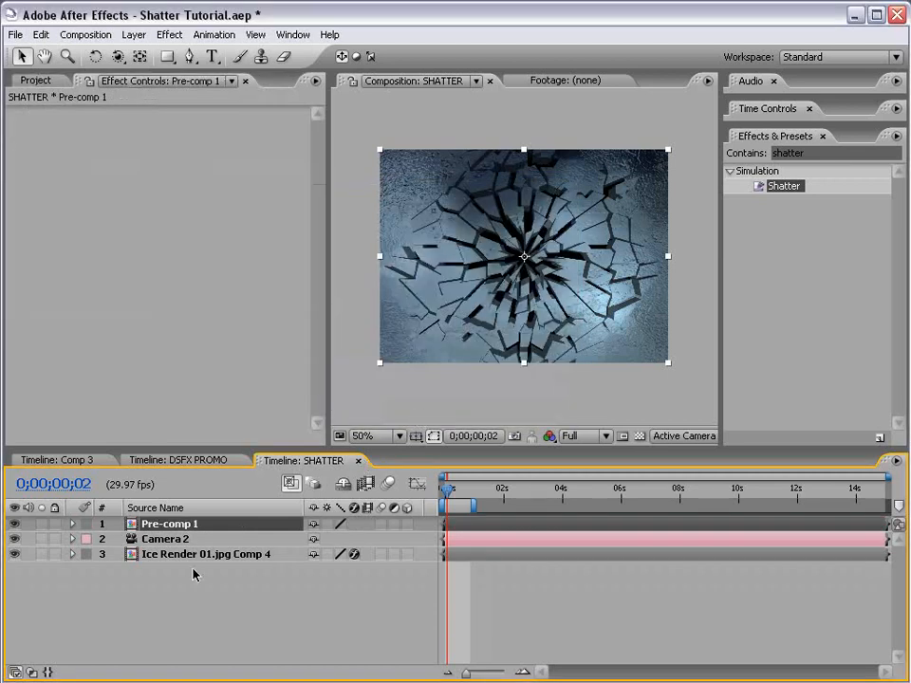
# Step: Open Pre-comp 1, check its animation around frame 2 and close its timeline again
pyautogui.doubleClick(166, 526)
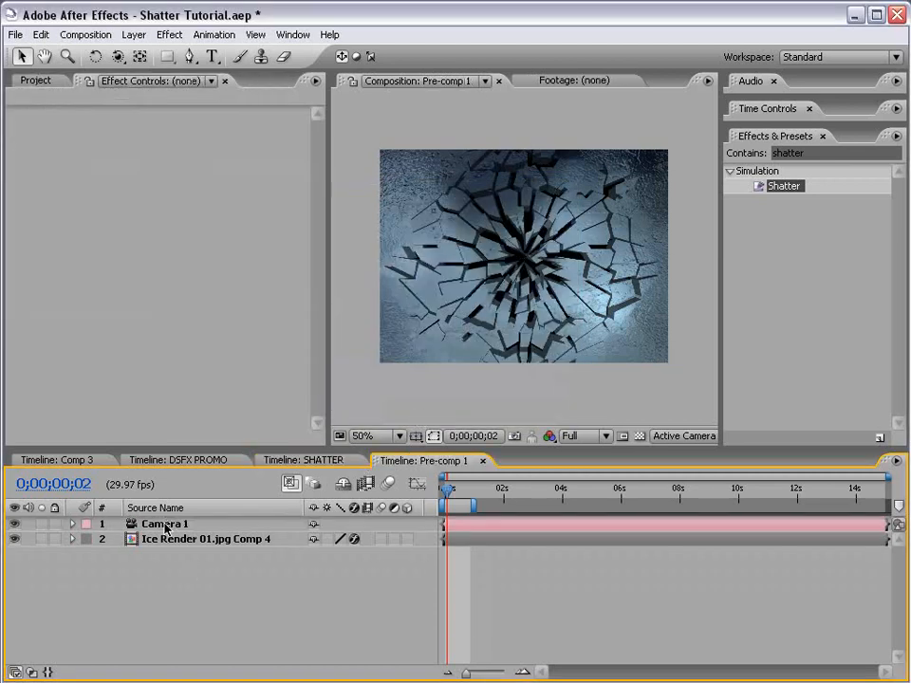
pyautogui.moveTo(448, 488); pyautogui.dragTo(449, 492)
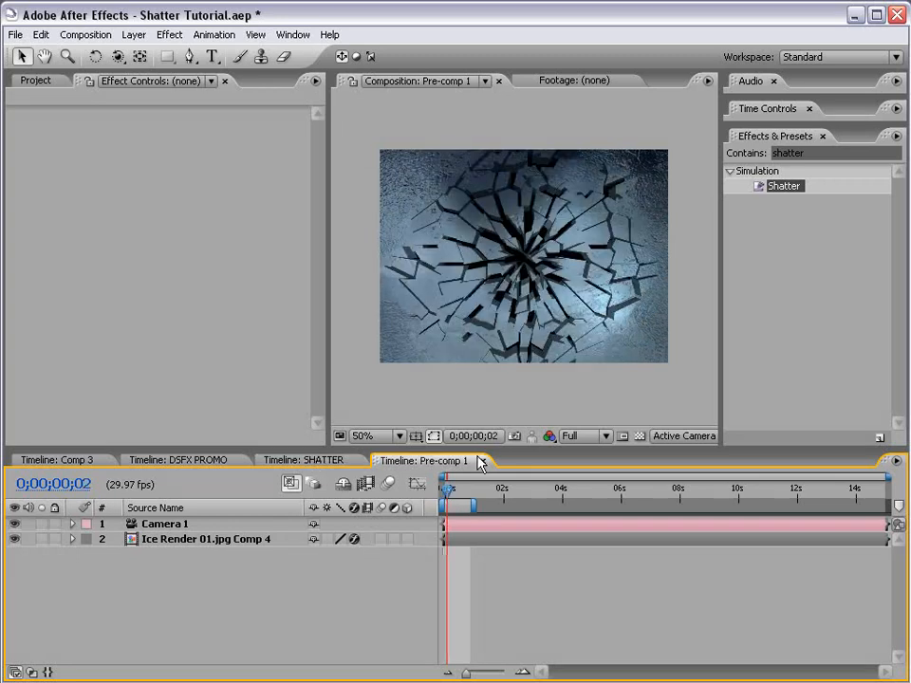
pyautogui.click(483, 463)
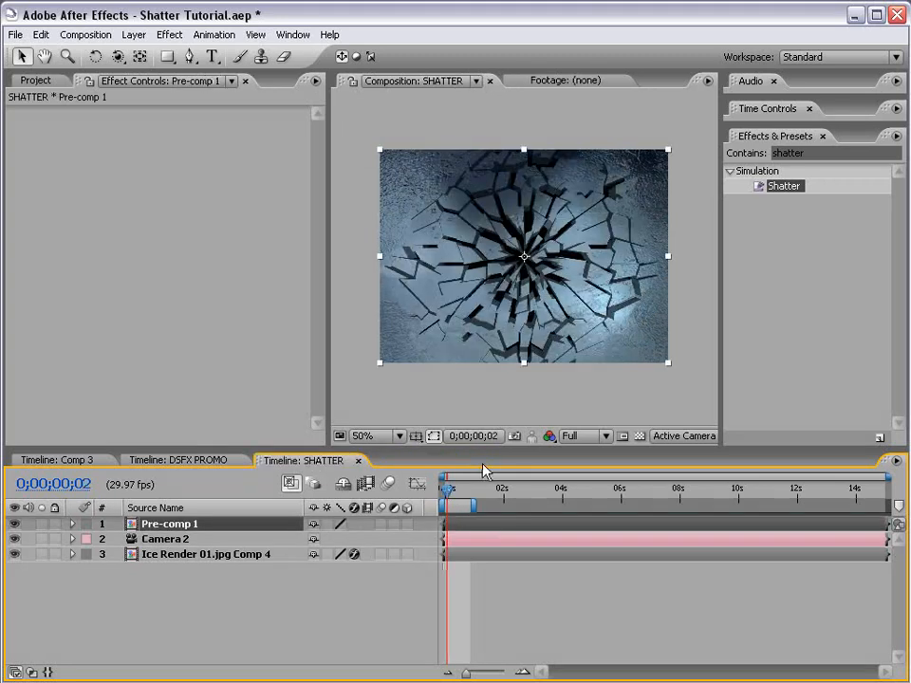
# Step: Enable time remapping on the Pre-comp 1 layer
pyautogui.rightClick(168, 530)
pyautogui.click(370, 564)
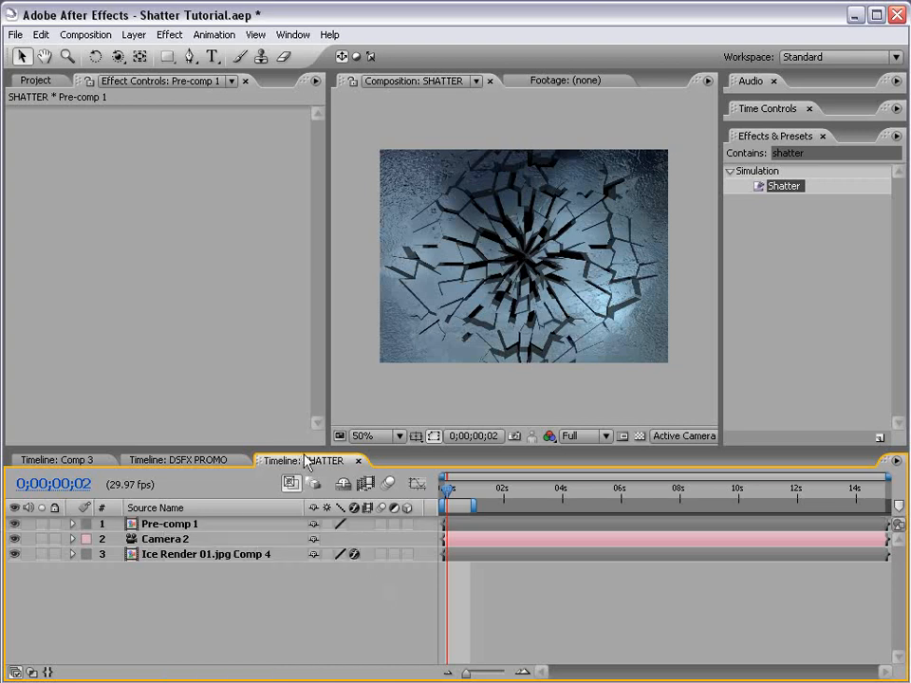
pyautogui.click(171, 525)
pyautogui.rightClick(177, 532)
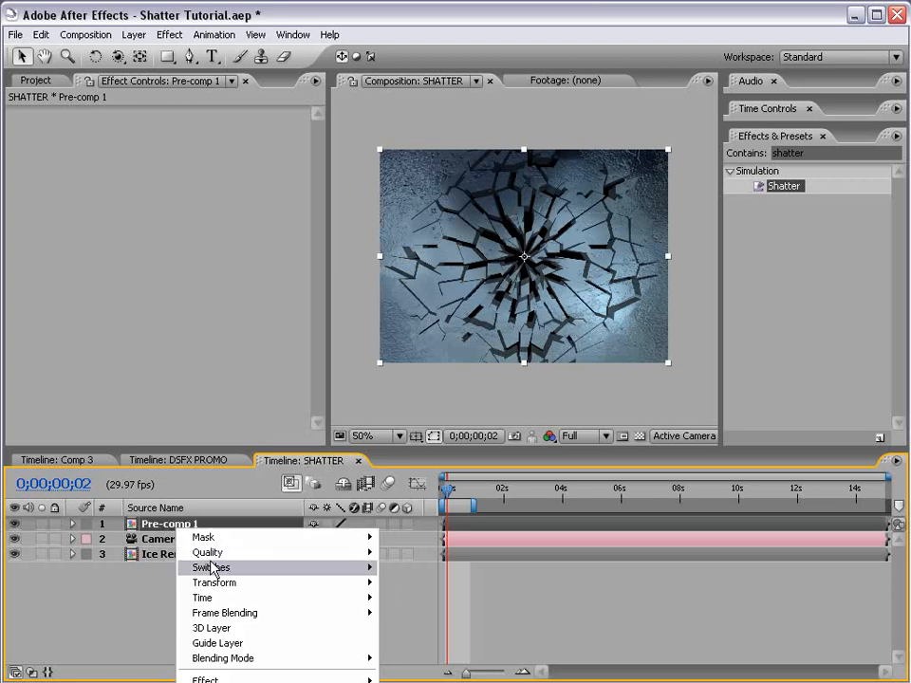
pyautogui.moveTo(325, 600)
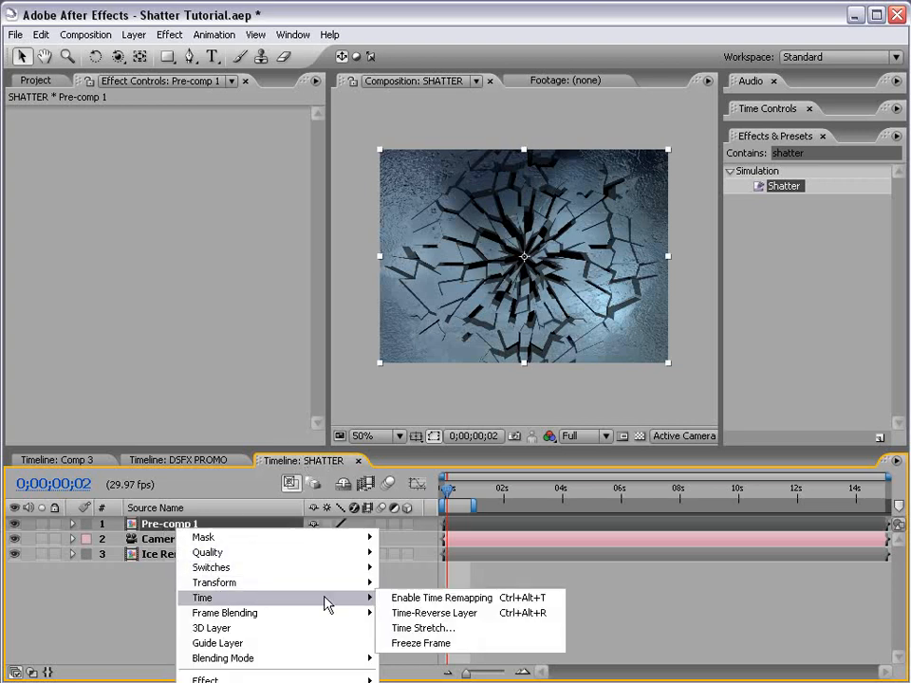
pyautogui.click(432, 599)
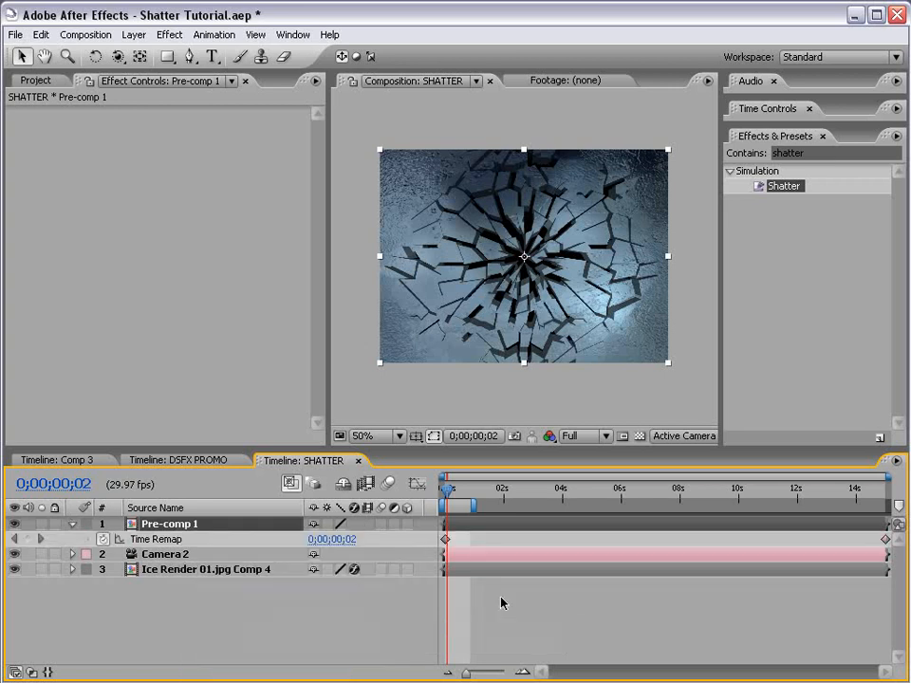
# Step: Add a Time Remap keyframe to Pre-comp 1 at frame 2
pyautogui.press('=')
pyautogui.press('=')
pyautogui.press('=')
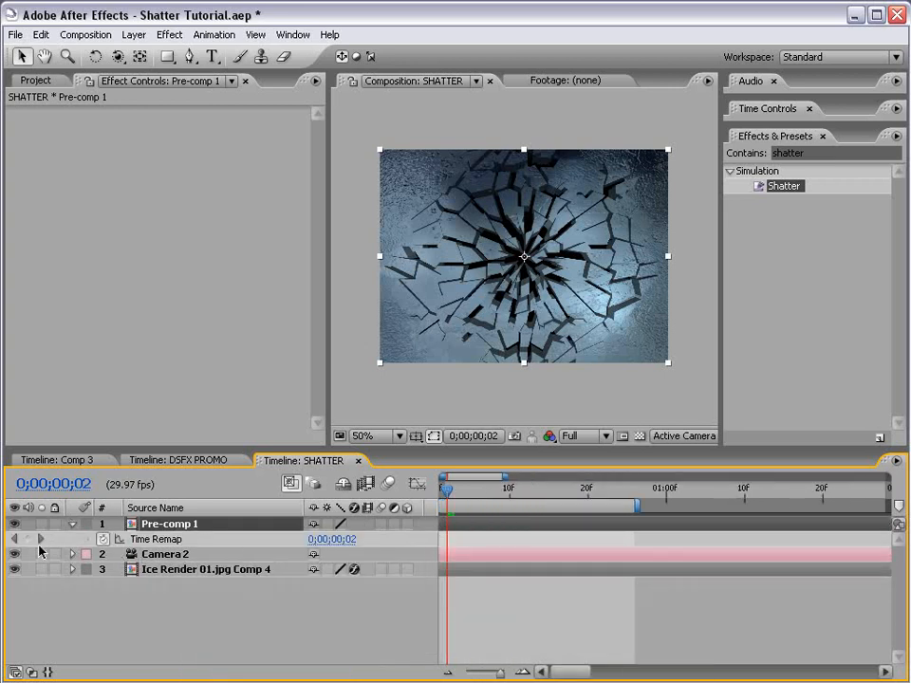
pyautogui.click(157, 540)
pyautogui.press('-')
pyautogui.press('-')
pyautogui.press('-')
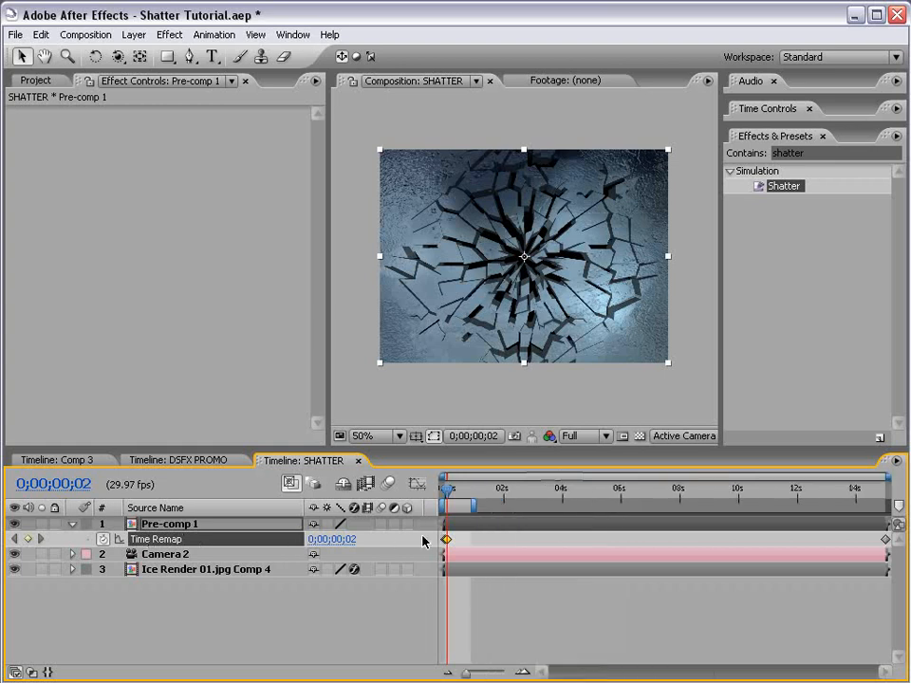
# Step: Delete Pre-comp 1's Time Remap keyframe at frame 0
pyautogui.press('Home')
pyautogui.press('=')
pyautogui.press('=')
pyautogui.press('=')
pyautogui.press('=')
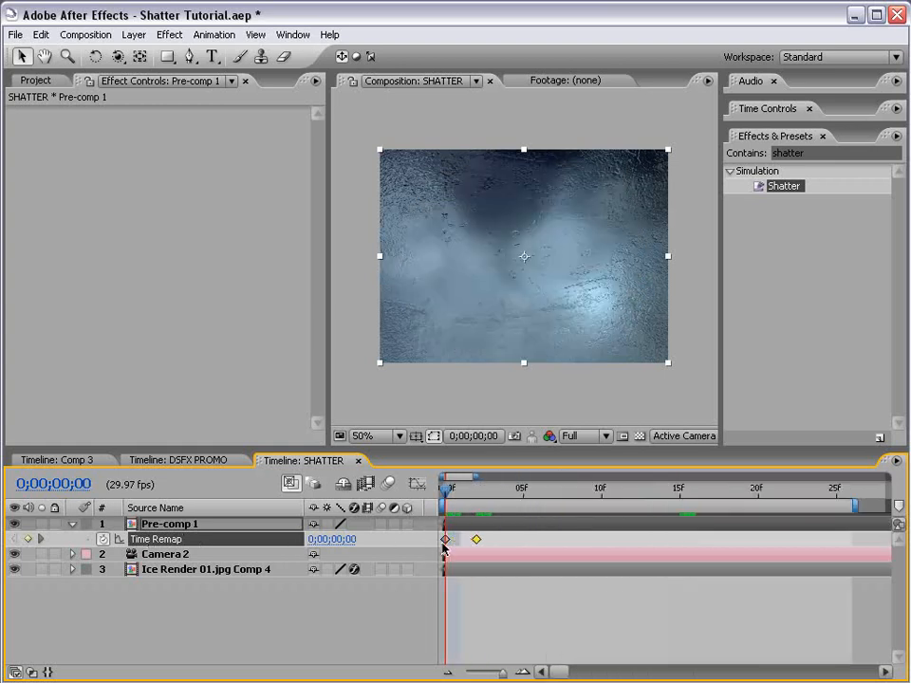
pyautogui.press('Delete')
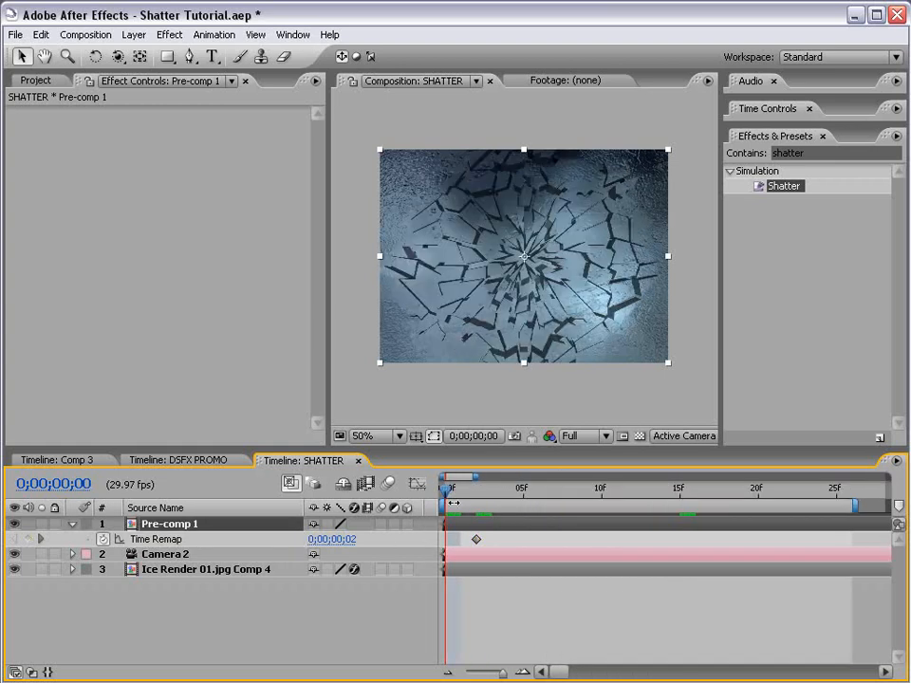
# Step: Delete the Time Remap keyframe at the end of Pre-comp 1, keeping only the frame 2 keyframe
pyautogui.press('-')
pyautogui.press('-')
pyautogui.press('-')
pyautogui.press('-')
pyautogui.moveTo(870, 536); pyautogui.dragTo(892, 544)
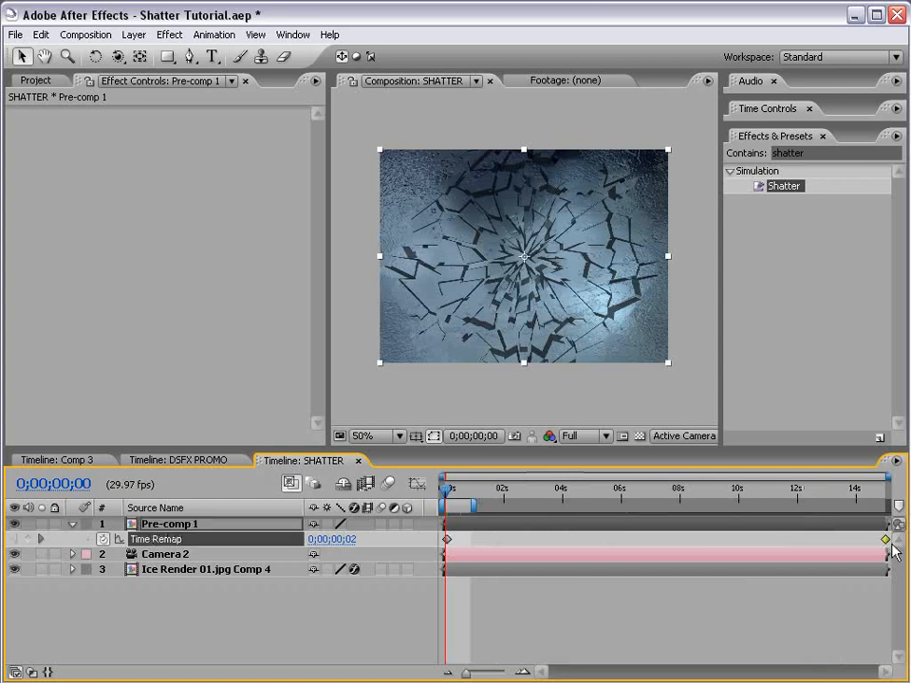
pyautogui.press('Delete')
# Step: Hide the Ice Render 01.jpg Comp 4 layer and scrub the timeline to check the frozen Pre-comp 1 crack image
pyautogui.moveTo(456, 493); pyautogui.dragTo(434, 503)
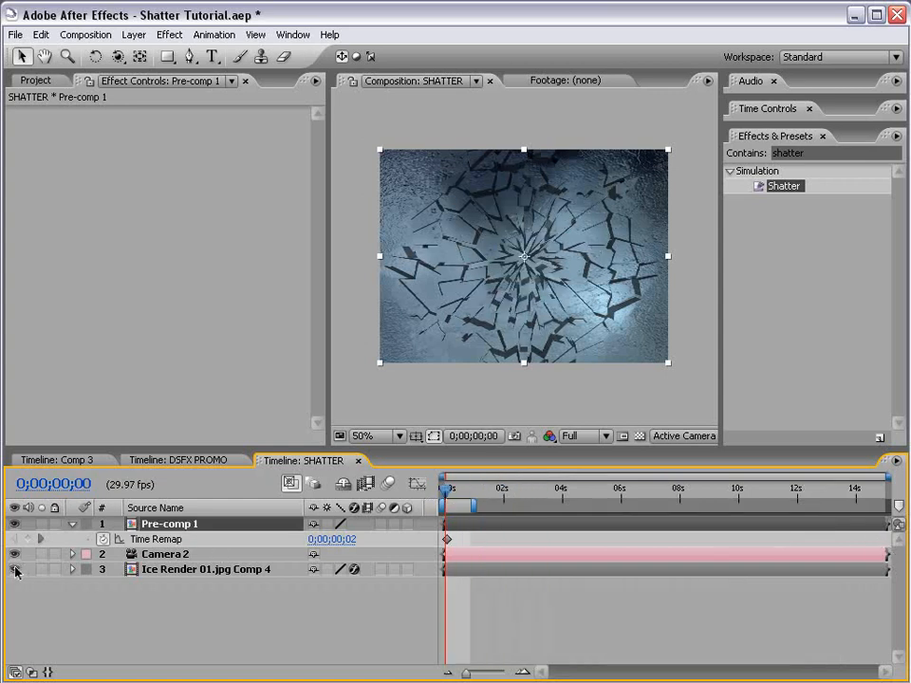
pyautogui.click(16, 569)
pyautogui.moveTo(514, 496); pyautogui.dragTo(418, 537)
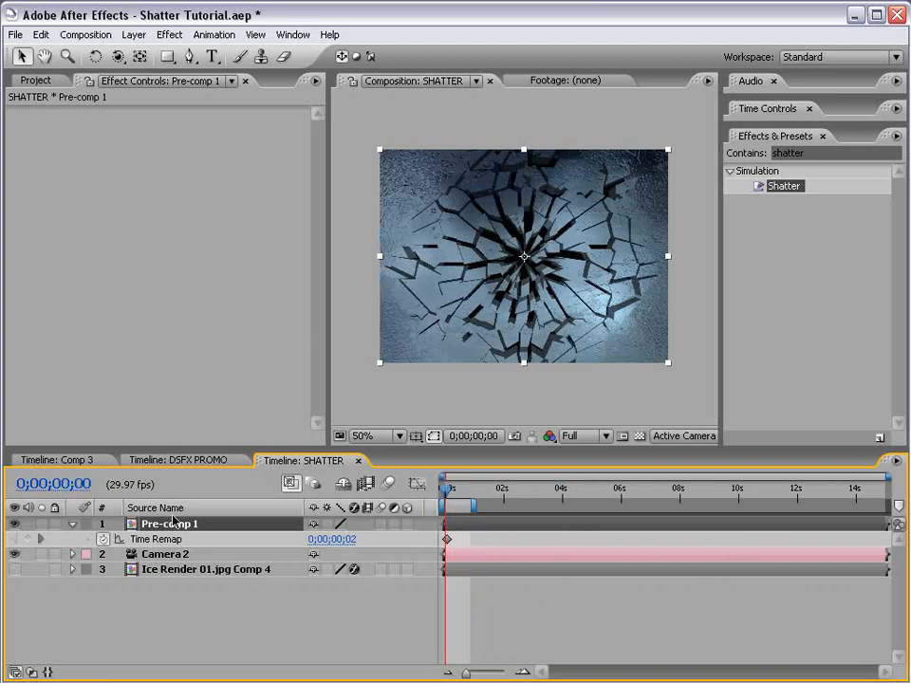
# Step: Apply the Invert effect to Pre-comp 1 and set its channel to Alpha
pyautogui.click(170, 35)
pyautogui.moveTo(205, 197)
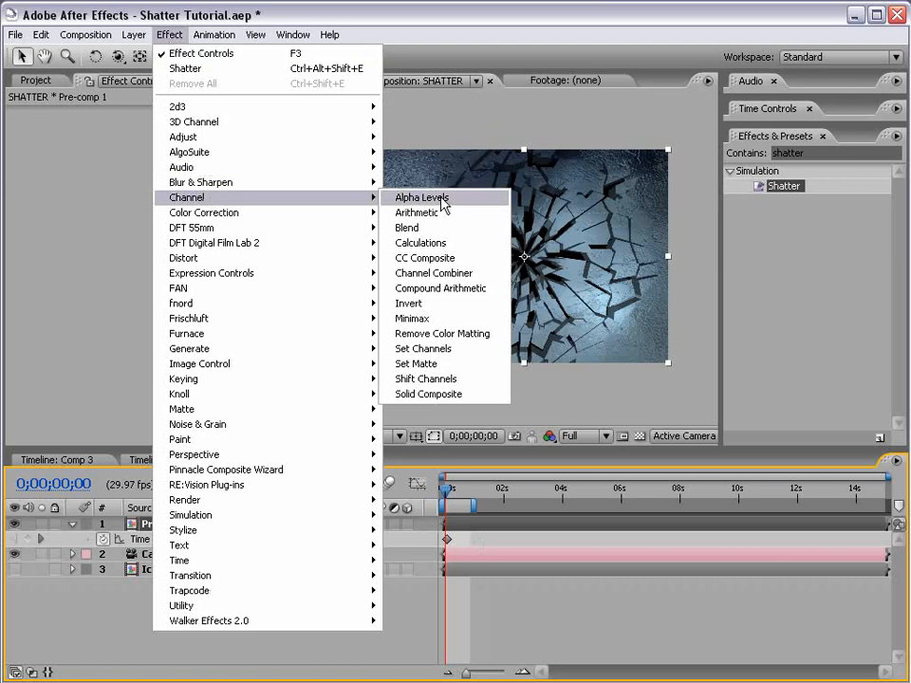
pyautogui.click(426, 303)
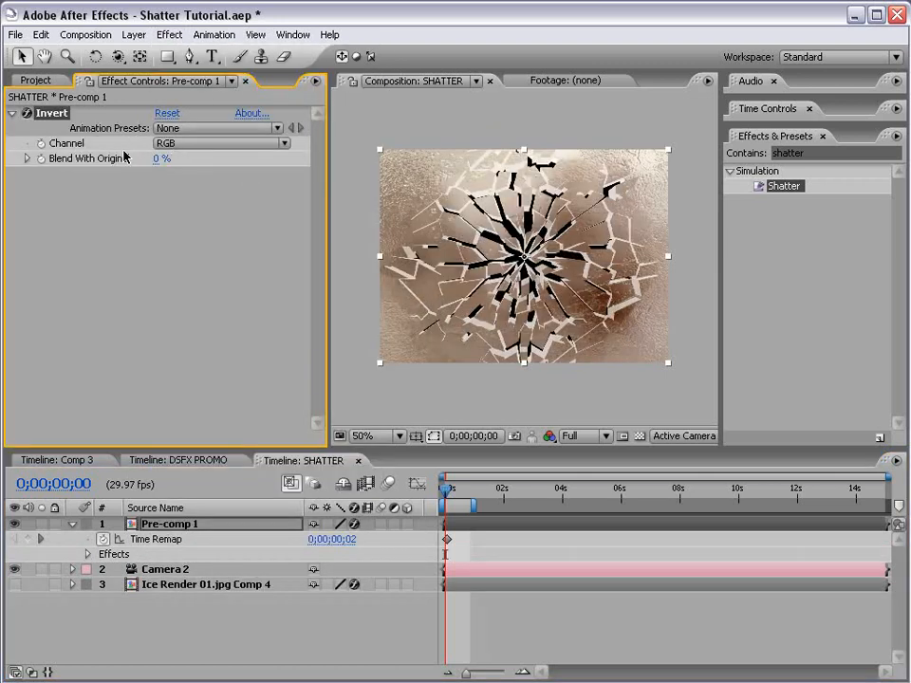
pyautogui.click(174, 145)
pyautogui.click(193, 353)
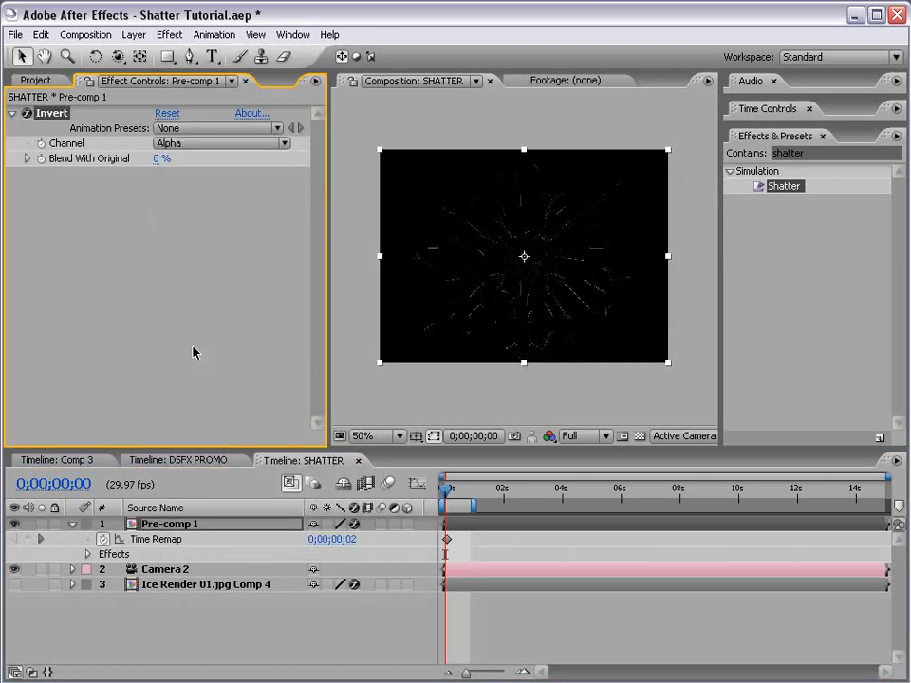
# Step: Display the transparency grid and inspect the inverted crack shapes up close
pyautogui.click(639, 435)
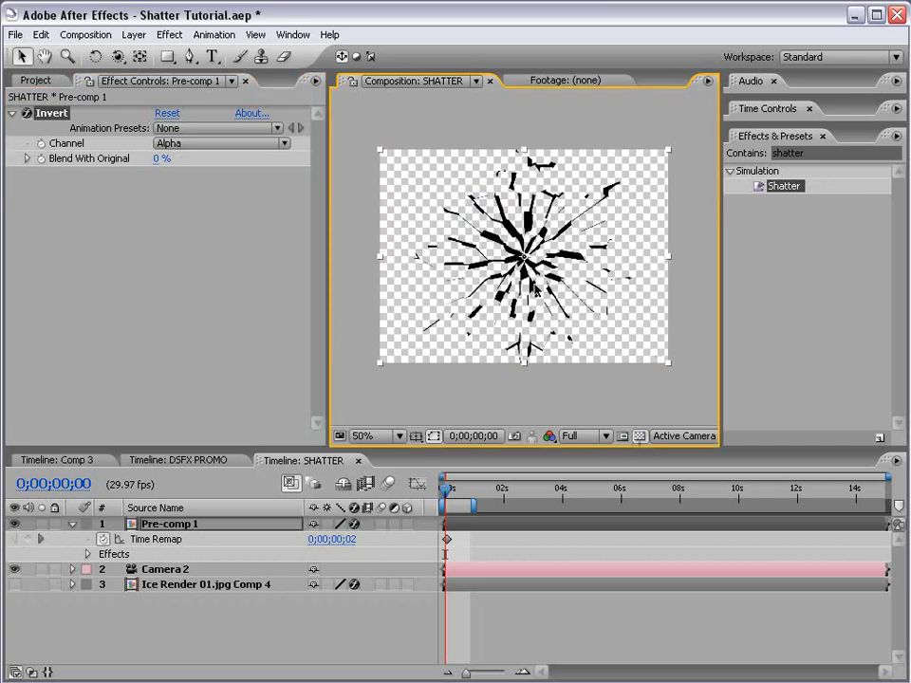
pyautogui.scroll(2, 538, 256)
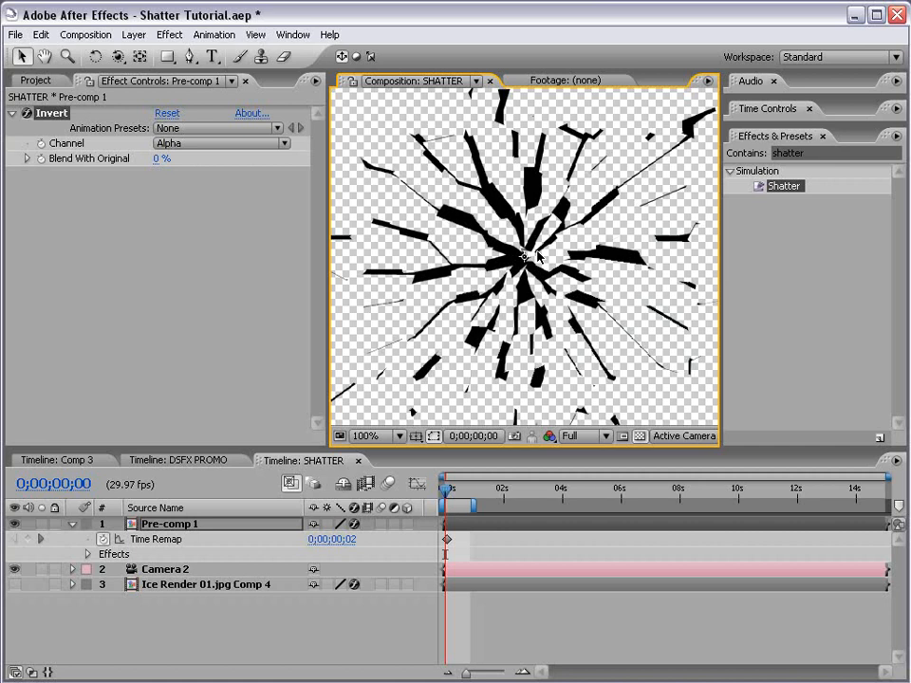
pyautogui.scroll(-2, 539, 256)
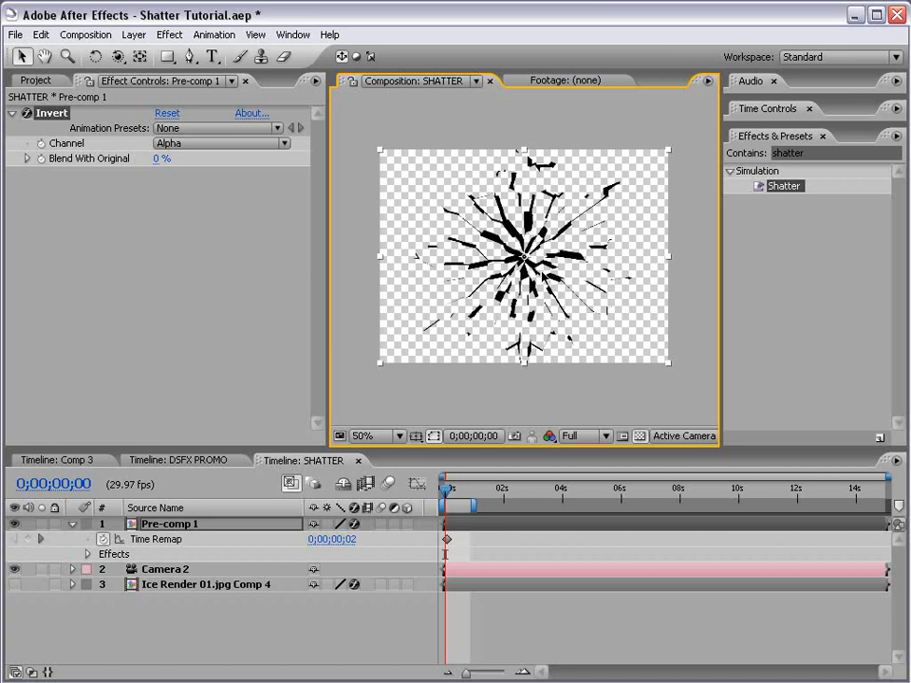
# Step: Play the DSFX PROMO composition to examine its small flying debris, and return to the SHATTER composition
pyautogui.click(180, 461)
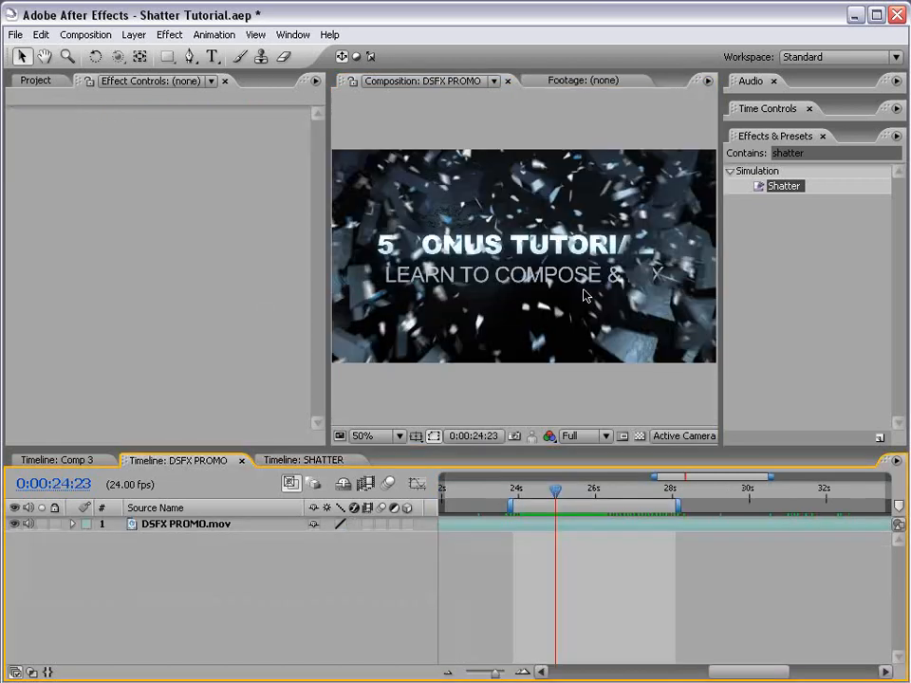
pyautogui.press('space')
pyautogui.click(303, 460)
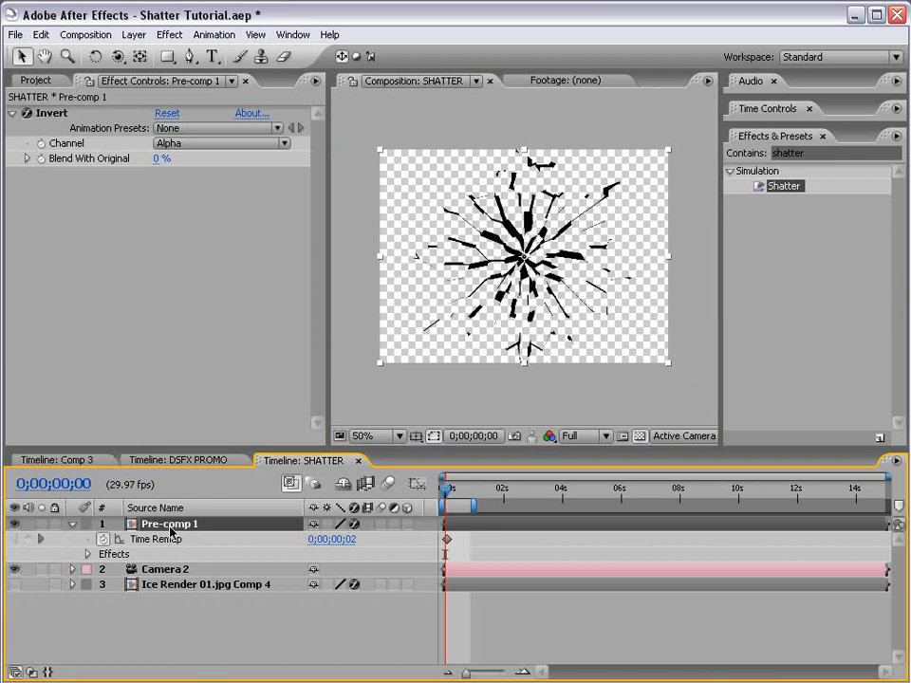
# Step: Apply the Fill effect to Pre-comp 1
pyautogui.click(639, 436)
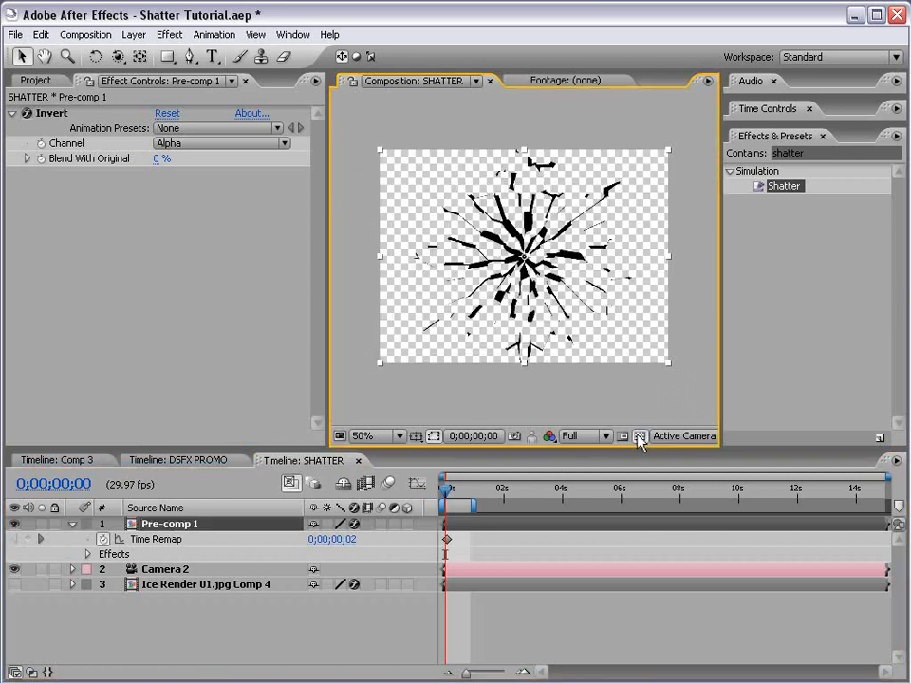
pyautogui.click(170, 35)
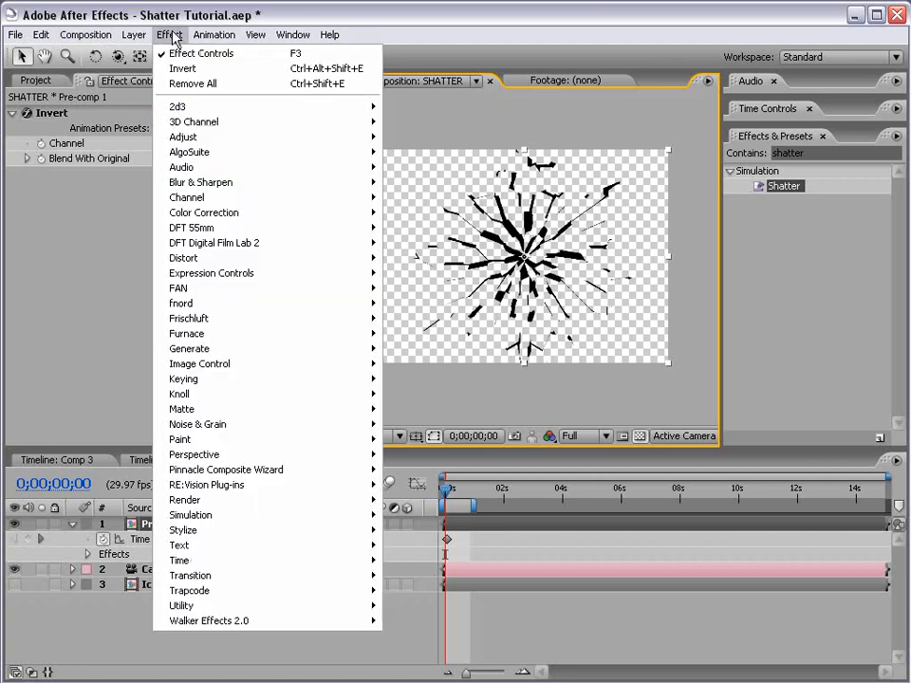
pyautogui.moveTo(195, 350)
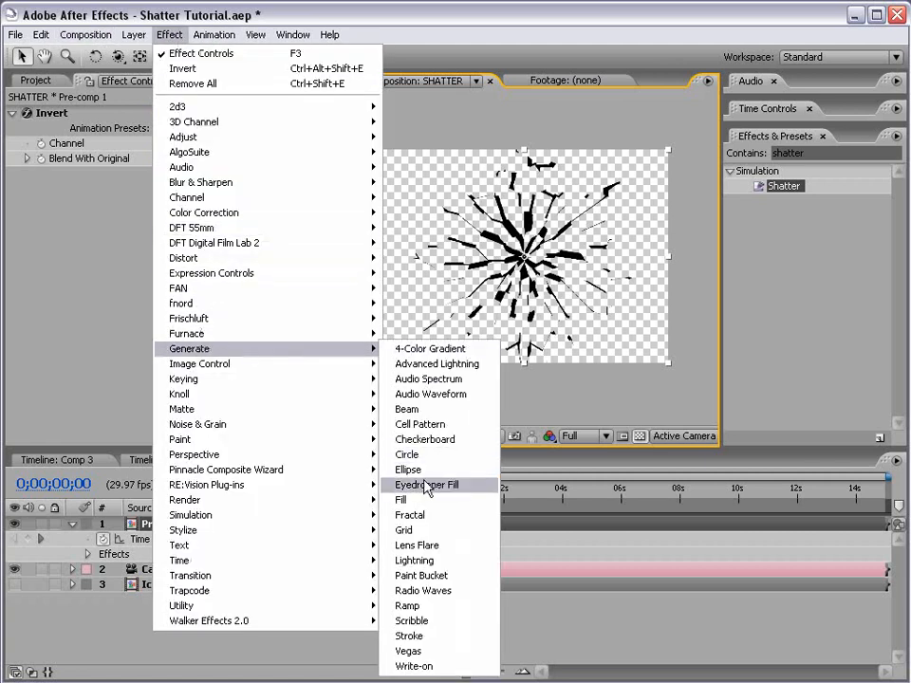
pyautogui.click(429, 501)
# Step: Set the Fill color on Pre-comp 1 to a very pale icy blue
pyautogui.click(162, 234)
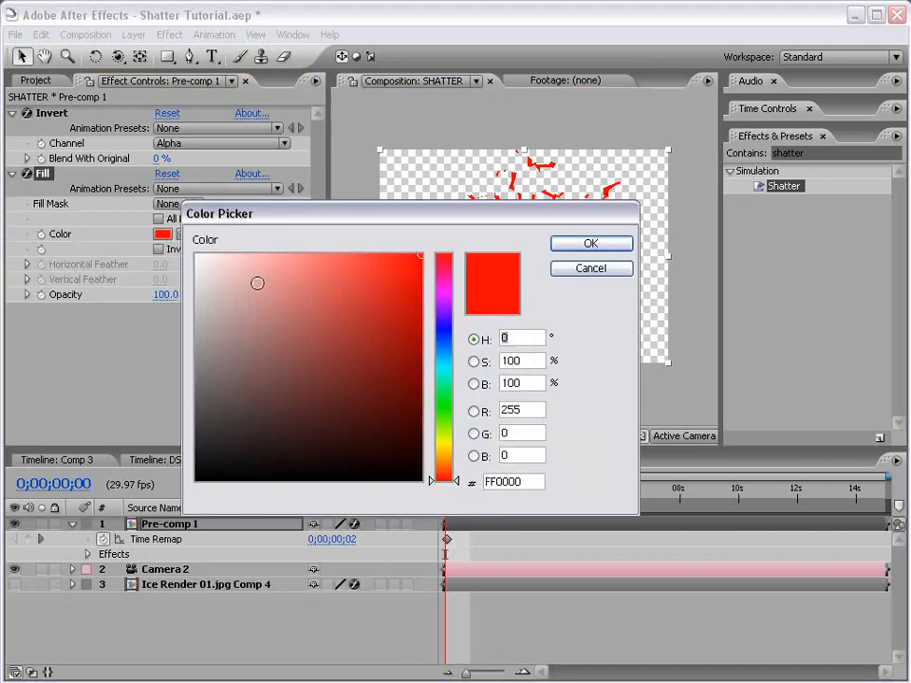
pyautogui.click(198, 267)
pyautogui.click(196, 274)
pyautogui.click(453, 370)
pyautogui.click(453, 358)
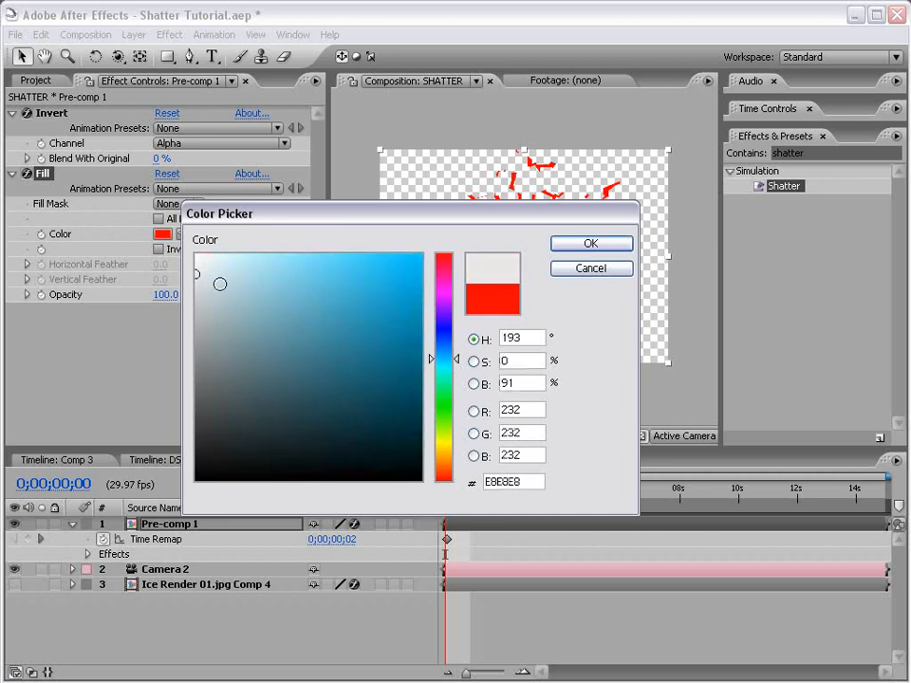
pyautogui.click(219, 272)
pyautogui.click(591, 243)
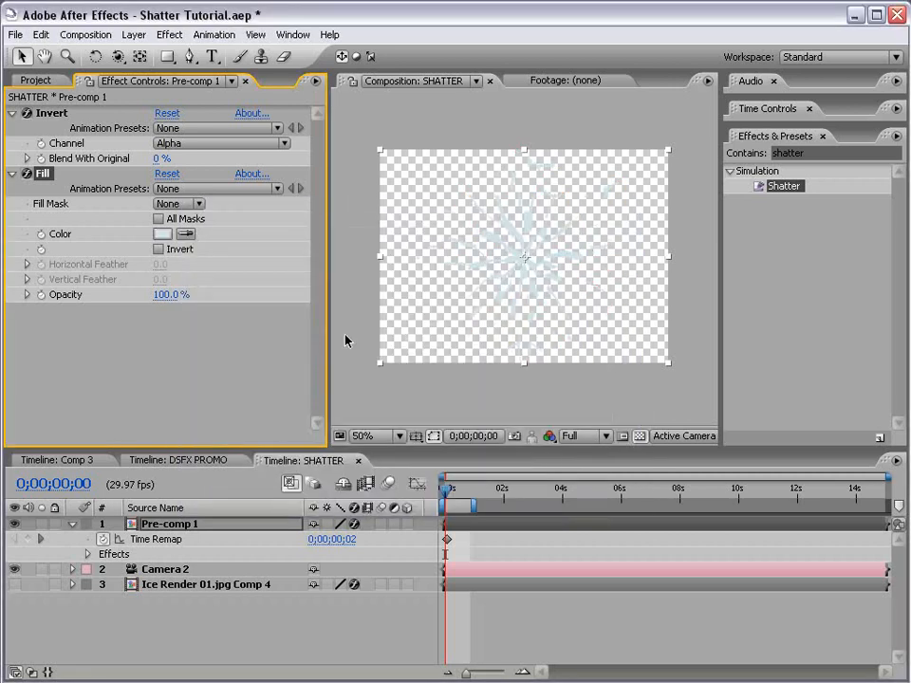
# Step: Copy the Shatter effect from Ice Render 01.jpg Comp 4 and paste it onto Pre-comp 1
pyautogui.click(174, 587)
pyautogui.click(67, 119)
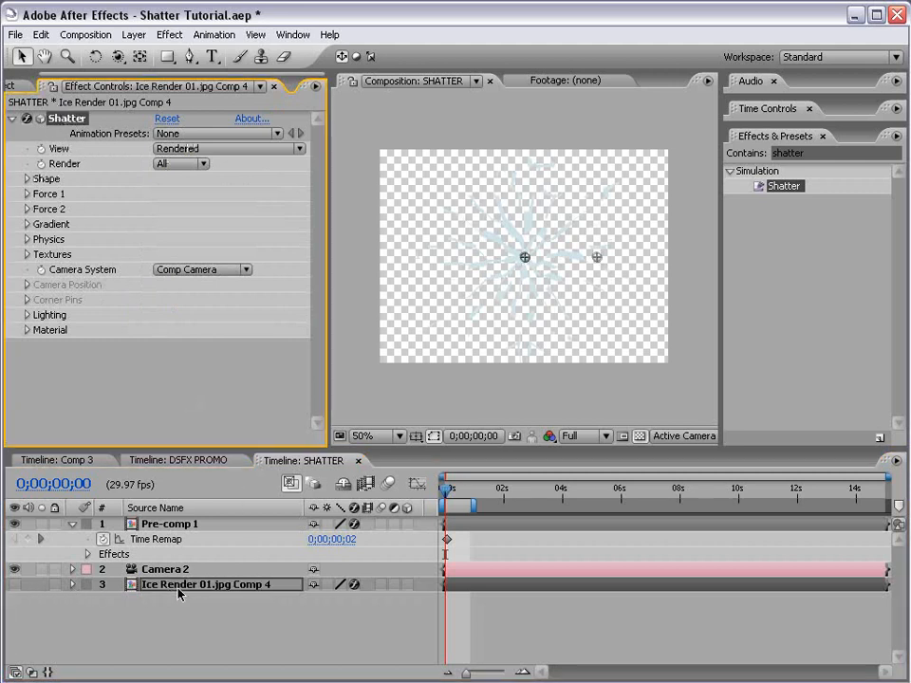
pyautogui.click(41, 35)
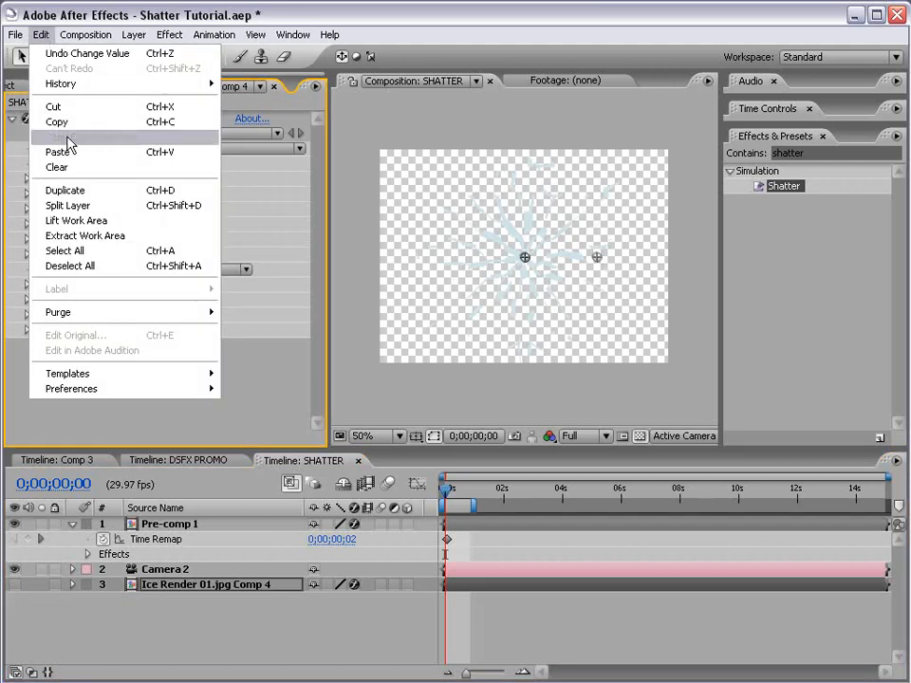
pyautogui.click(64, 122)
pyautogui.click(159, 530)
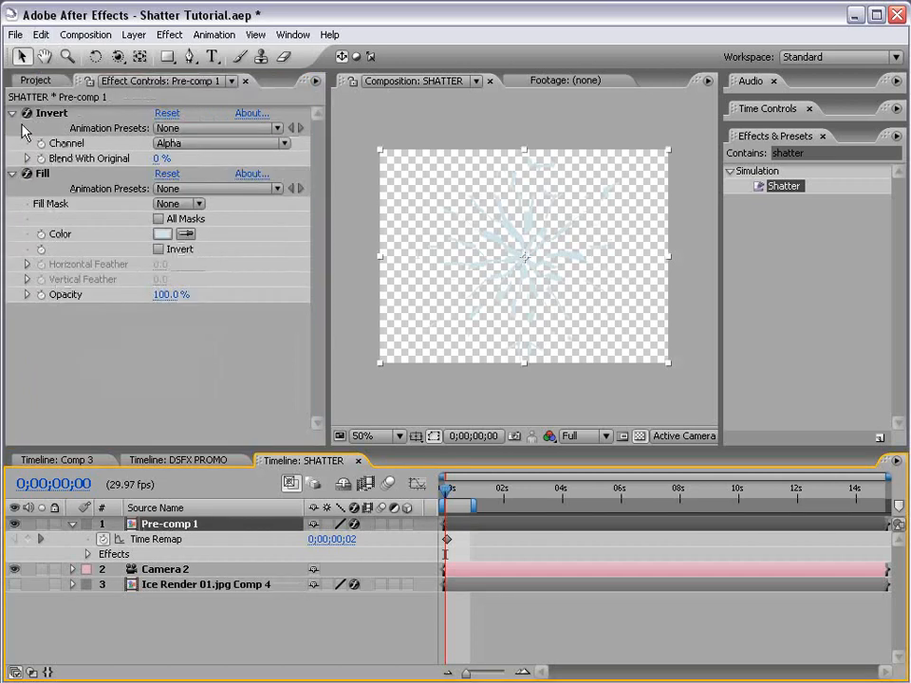
pyautogui.click(41, 36)
pyautogui.click(76, 152)
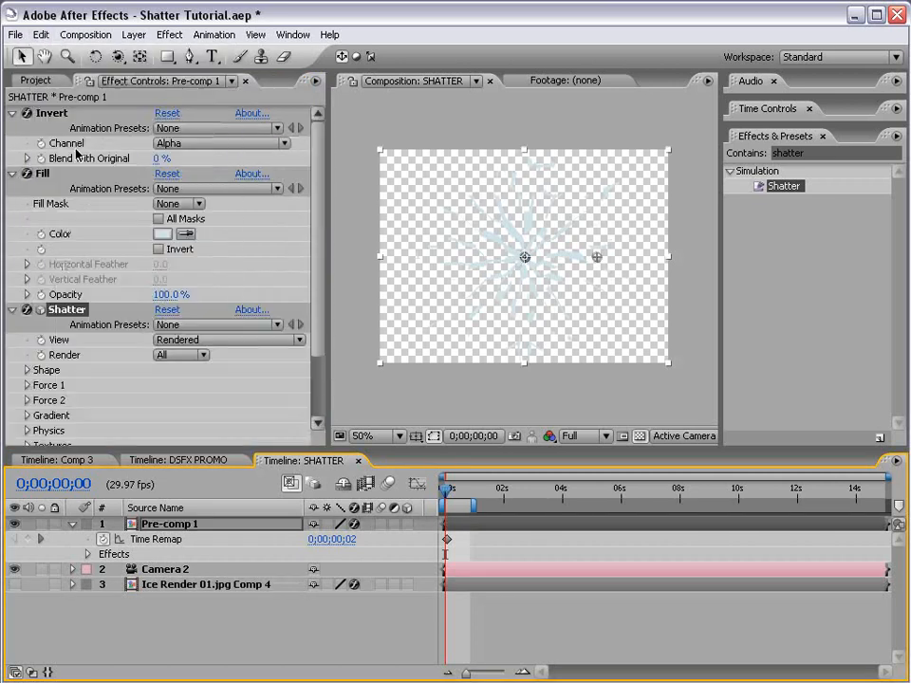
# Step: Hide the transparency grid and scrub to frame 5 to check the shattering crack pieces
pyautogui.click(639, 436)
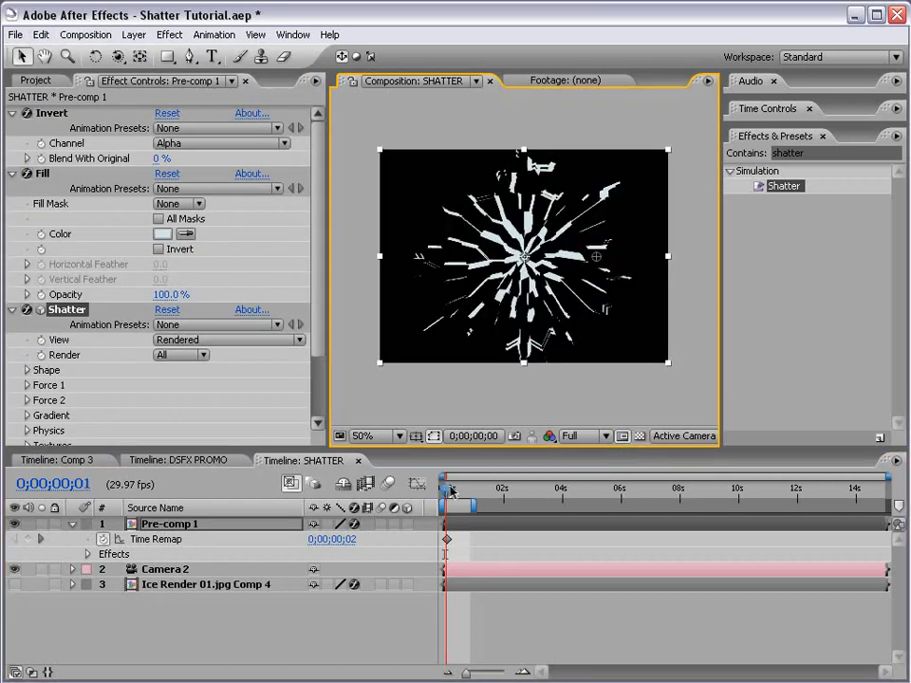
pyautogui.moveTo(439, 492); pyautogui.dragTo(452, 489)
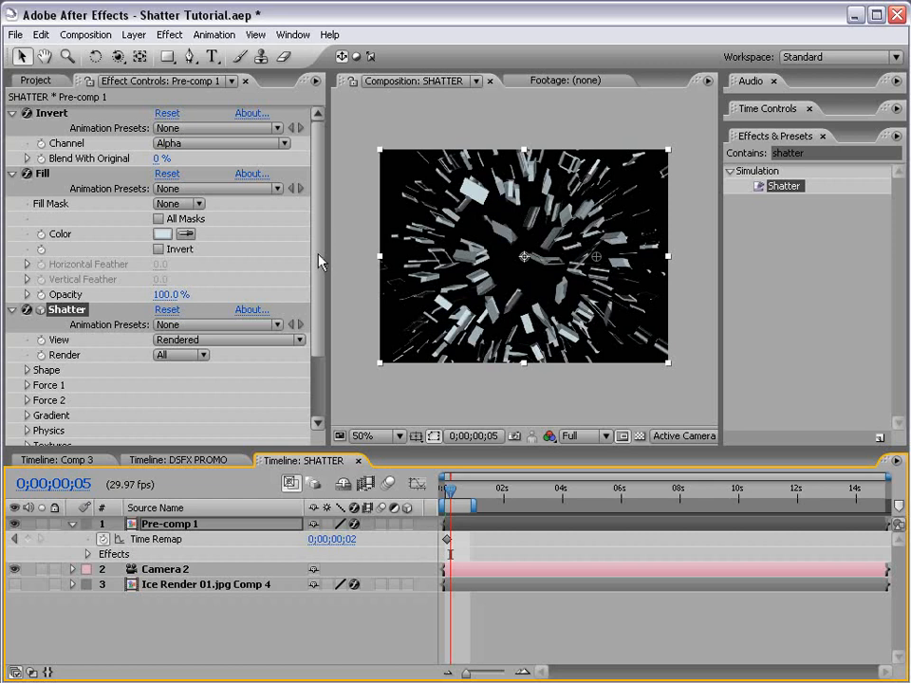
# Step: Increase Gravity in the Physics settings of Pre-comp 1's Shatter effect
pyautogui.scroll(-3, 317, 280)
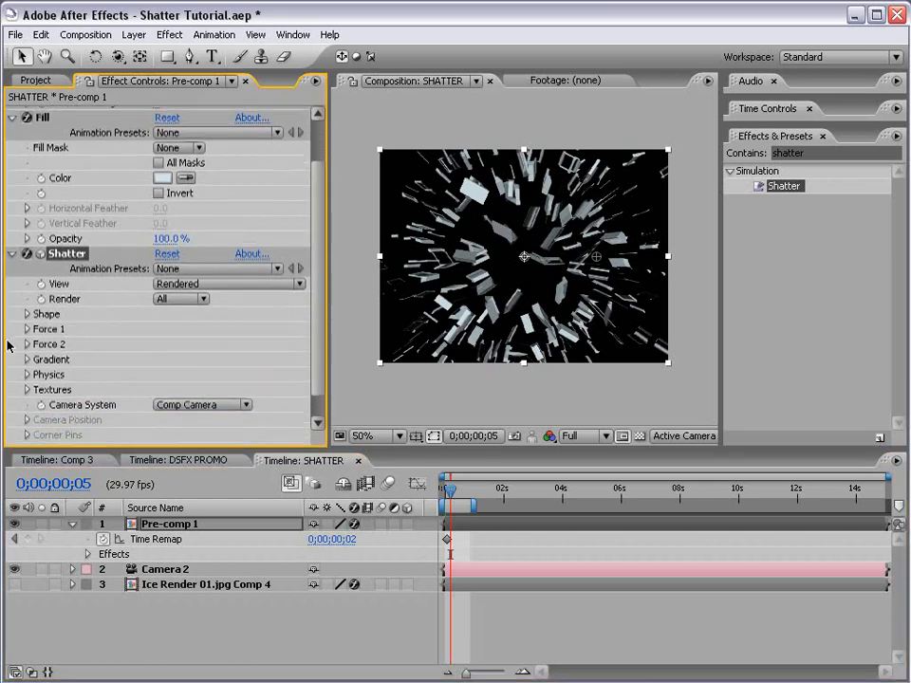
pyautogui.click(26, 329)
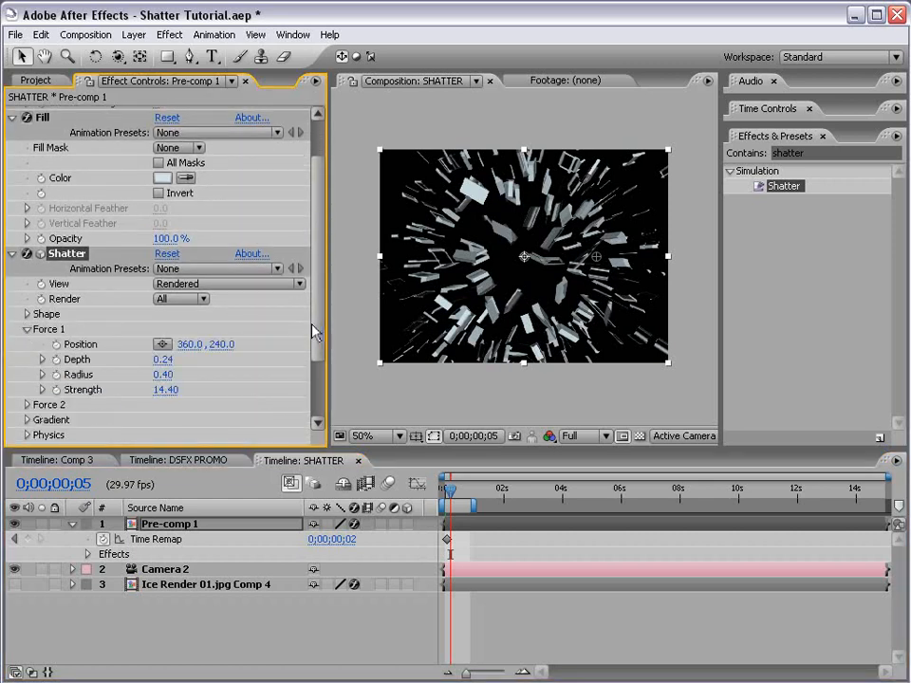
pyautogui.scroll(-5, 312, 329)
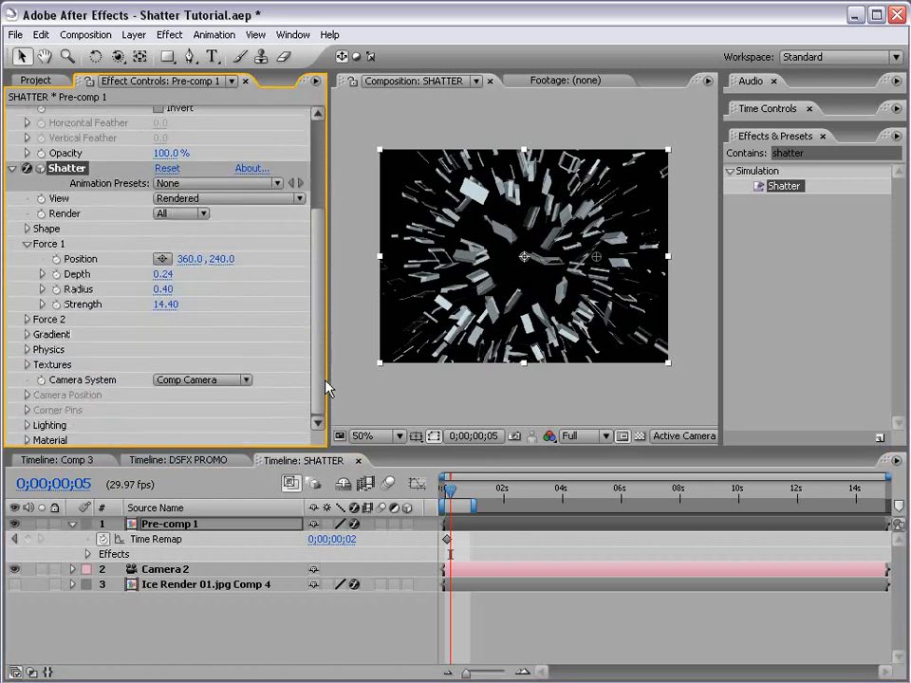
pyautogui.click(28, 332)
pyautogui.click(26, 332)
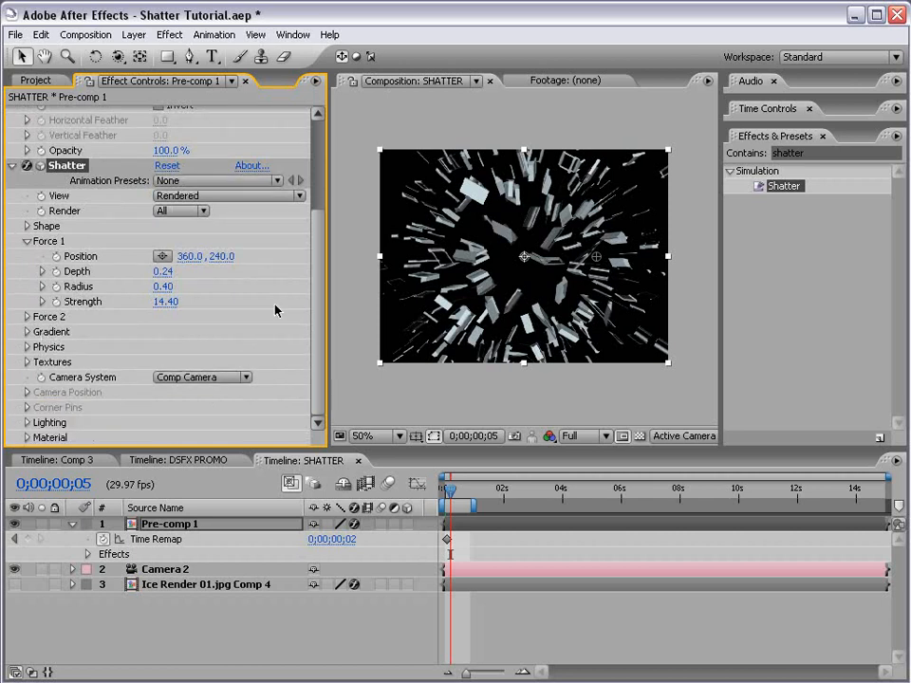
pyautogui.click(28, 347)
pyautogui.scroll(-2, 316, 350)
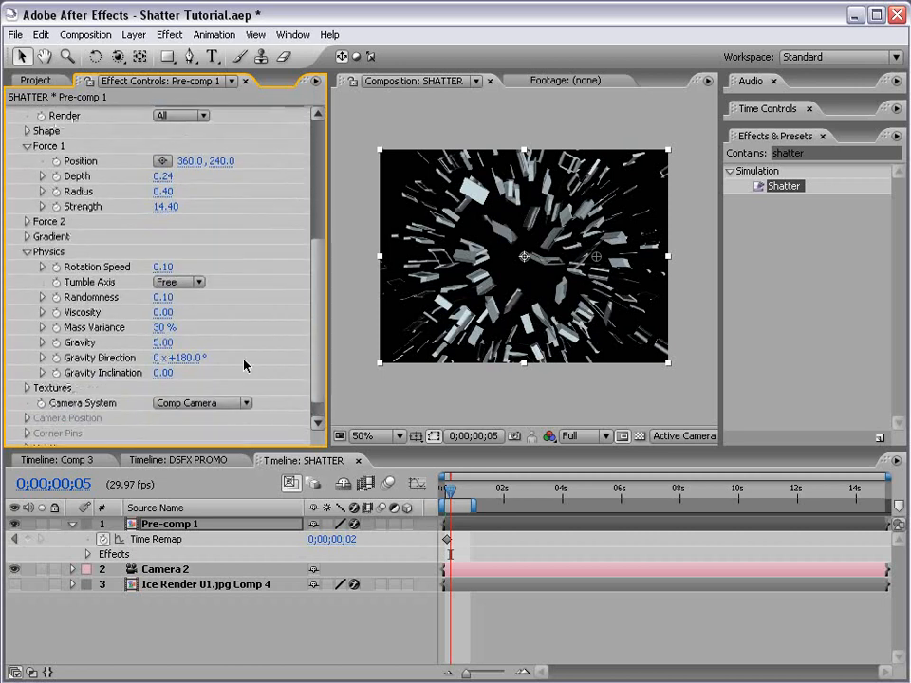
pyautogui.moveTo(163, 342); pyautogui.dragTo(334, 207)
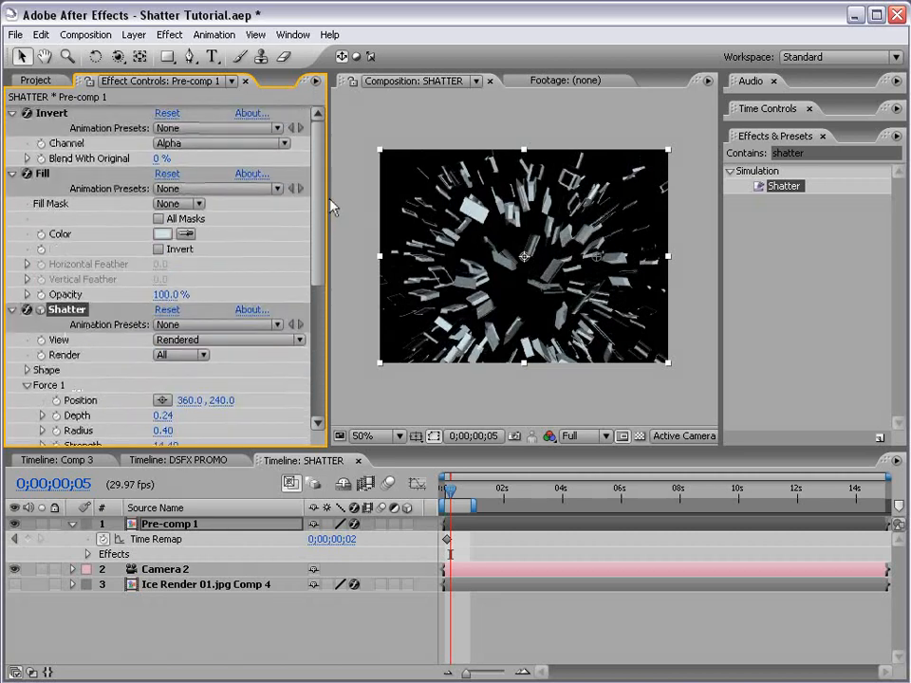
# Step: Set the Shape Repetitions of Pre-comp 1's Shatter effect to 32.10
pyautogui.click(27, 371)
pyautogui.scroll(-4, 315, 290)
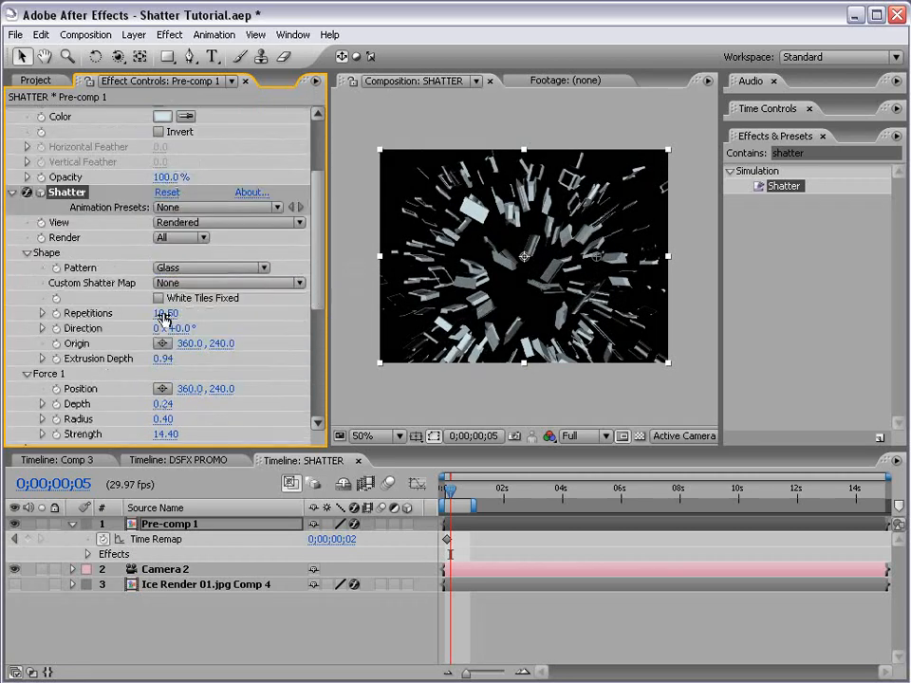
pyautogui.moveTo(163, 313); pyautogui.dragTo(278, 311)
# Step: Set the Extrusion Depth of Pre-comp 1's Shatter effect to 0.22 and check the thinner pieces up close
pyautogui.moveTo(318, 269); pyautogui.dragTo(321, 296)
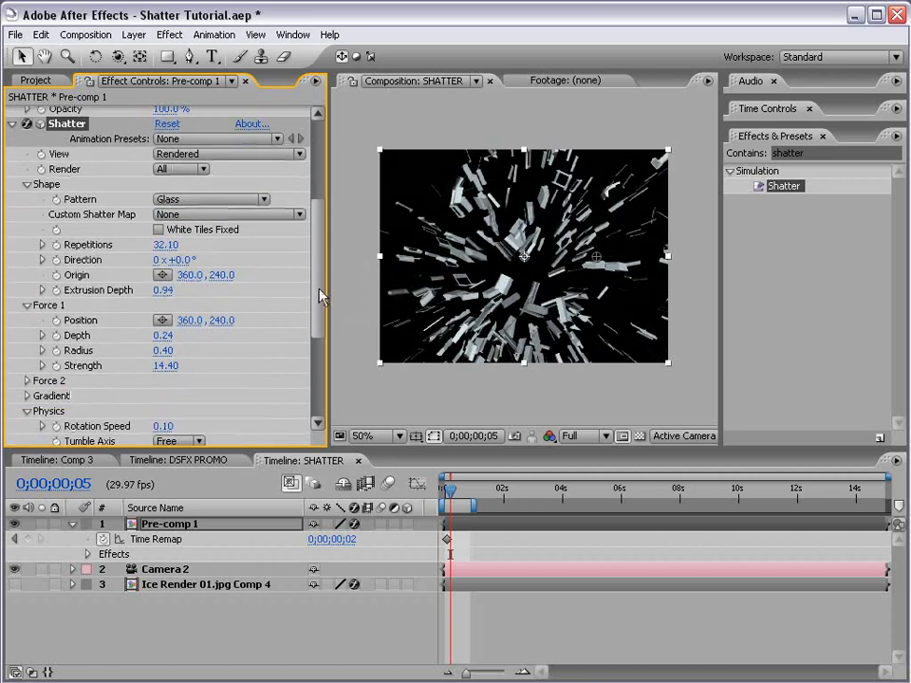
pyautogui.moveTo(166, 299); pyautogui.dragTo(100, 291)
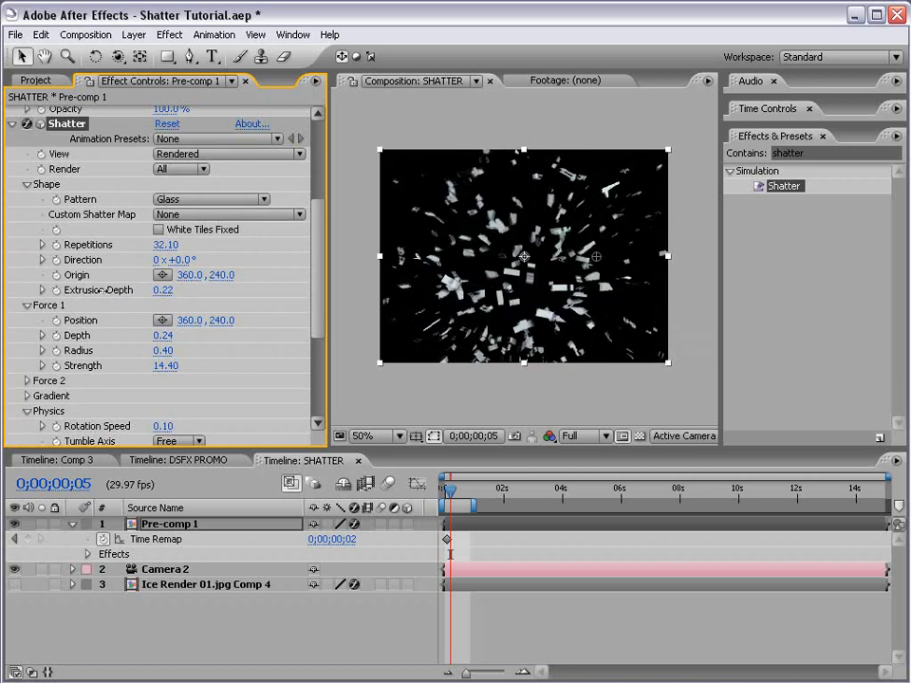
pyautogui.press('/')
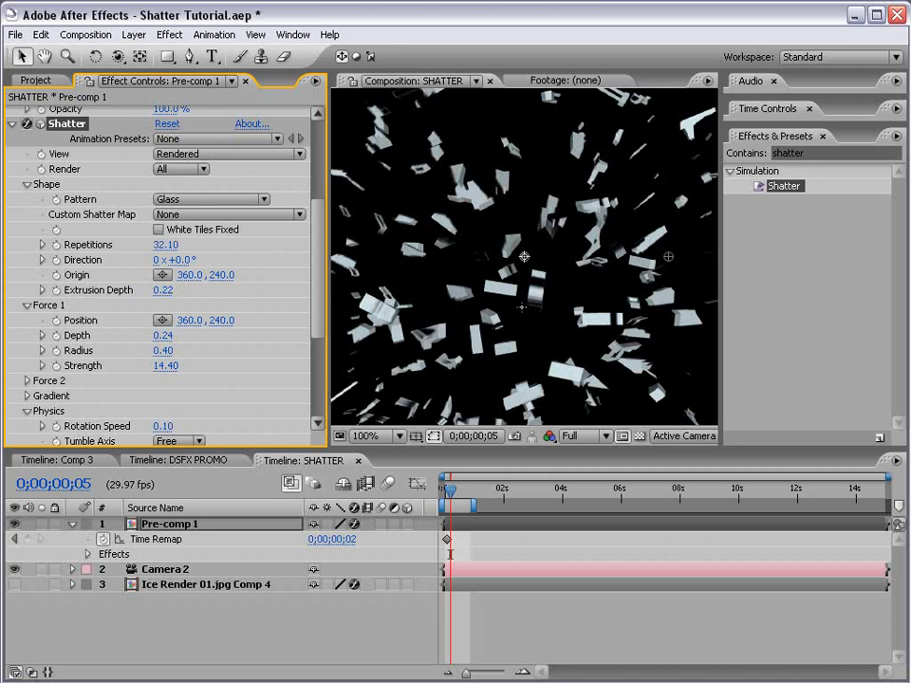
pyautogui.scroll(-1, 363, 222)
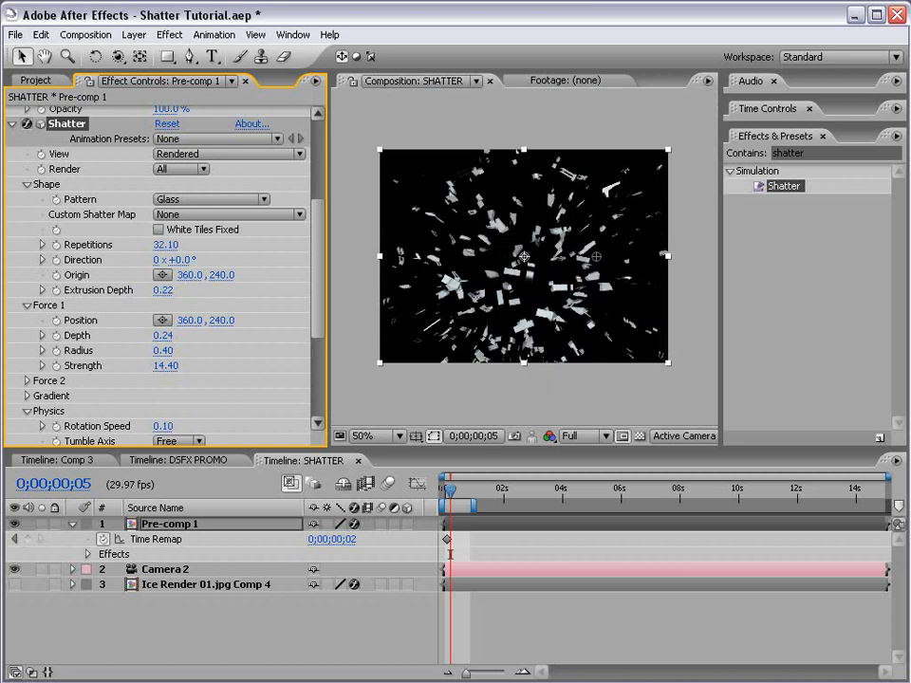
# Step: Show the Ice Render 01.jpg Comp 4 layer and move from the start to frame 2 to check the combined shatter
pyautogui.click(15, 585)
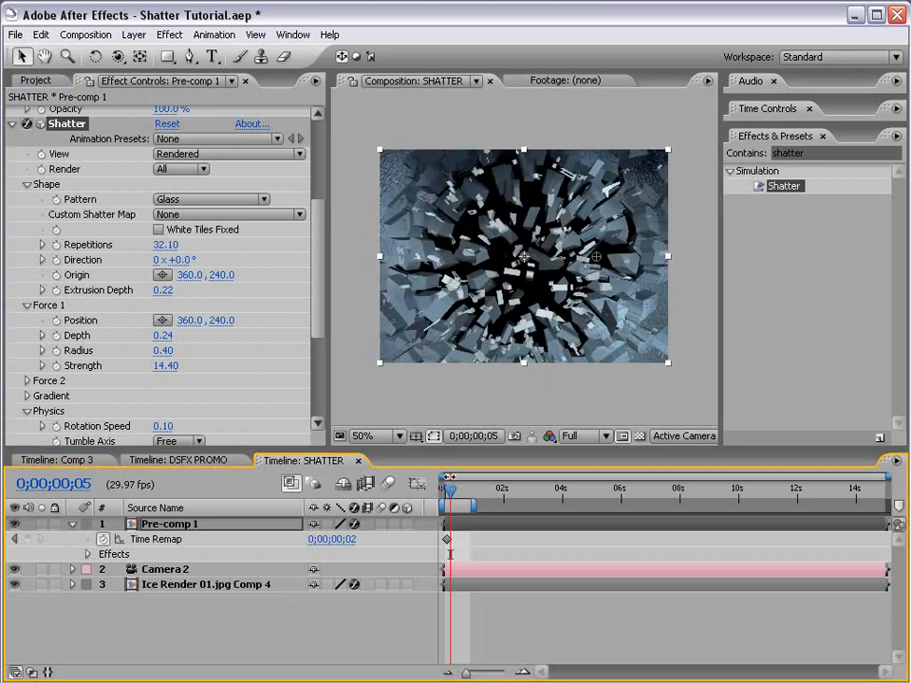
pyautogui.moveTo(451, 490)
pyautogui.mouseDown()
pyautogui.moveTo(459, 490)
pyautogui.moveTo(445, 492)
pyautogui.mouseUp()
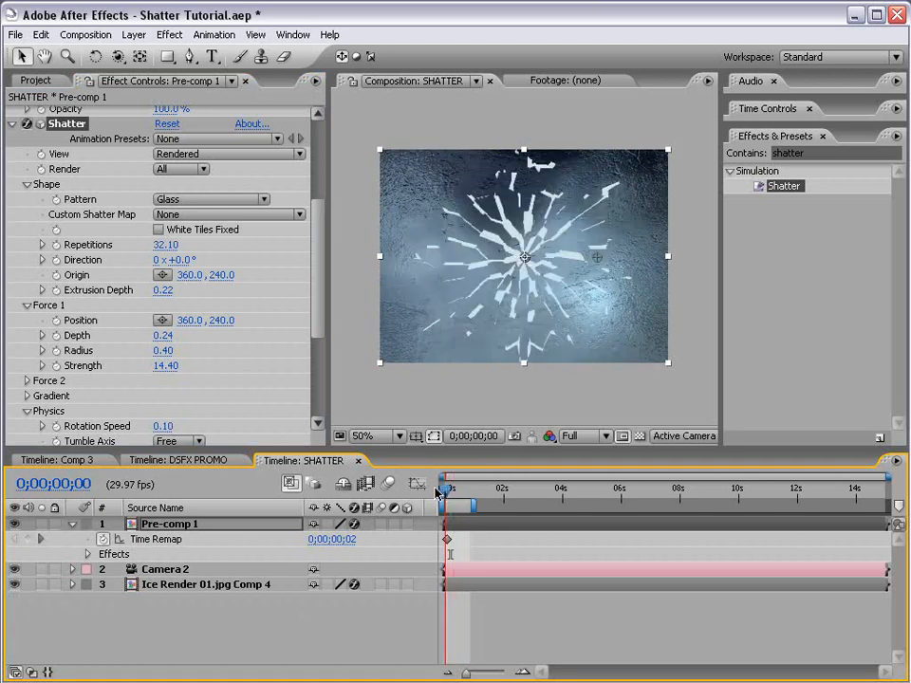
pyautogui.press('=')
pyautogui.press('=')
pyautogui.press('=')
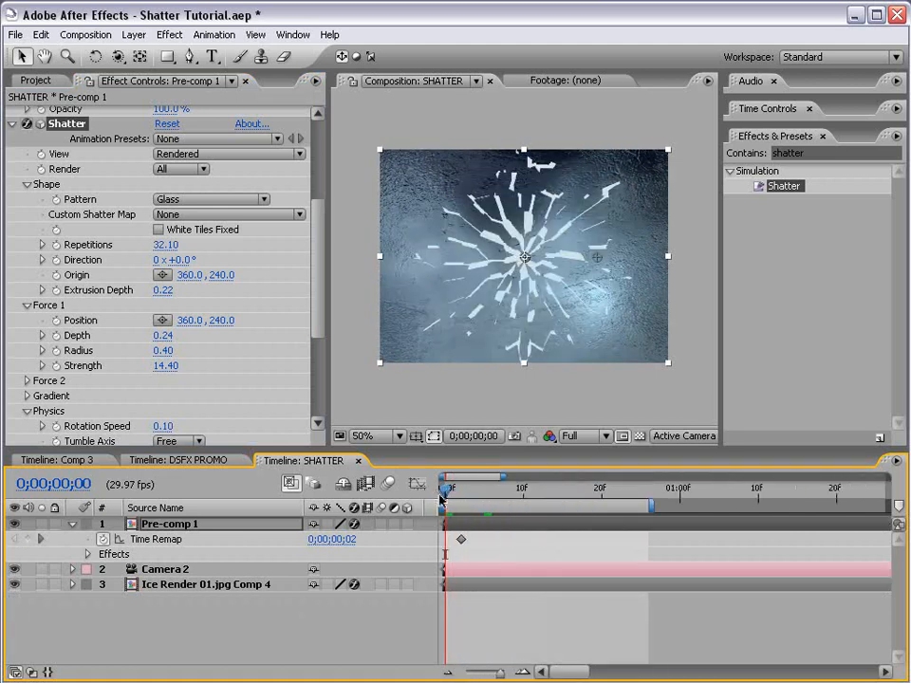
pyautogui.press('pagedown')
pyautogui.press('pagedown')
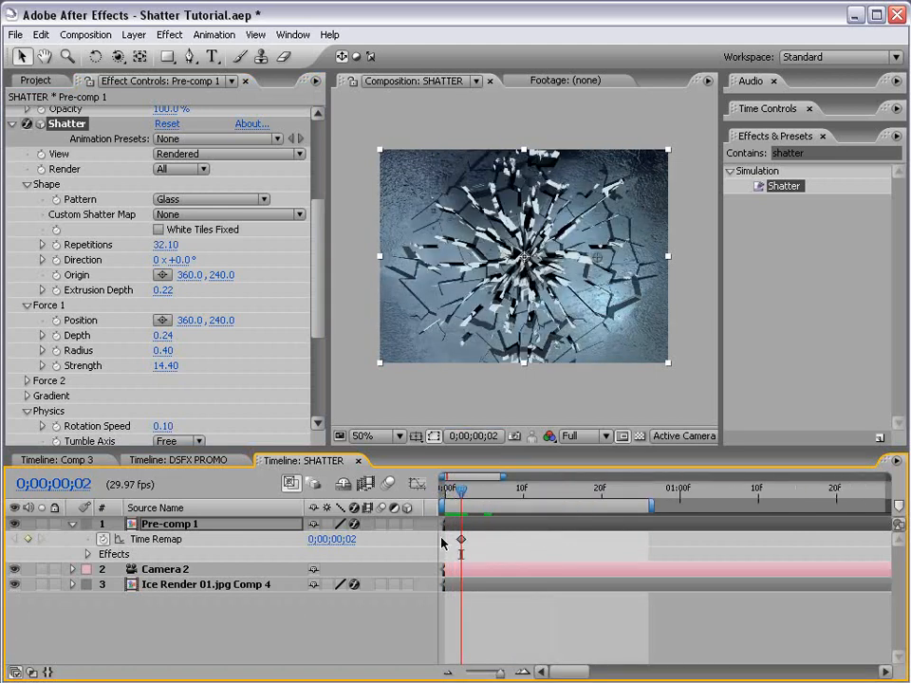
# Step: Trim the start of the Pre-comp 1 layer to frame 2 and step through to frame 6 to check the debris
pyautogui.moveTo(444, 528); pyautogui.dragTo(461, 529)
pyautogui.press('pageup')
pyautogui.press('pageup')
pyautogui.press('pagedown')
pyautogui.press('pagedown')
pyautogui.press('pagedown')
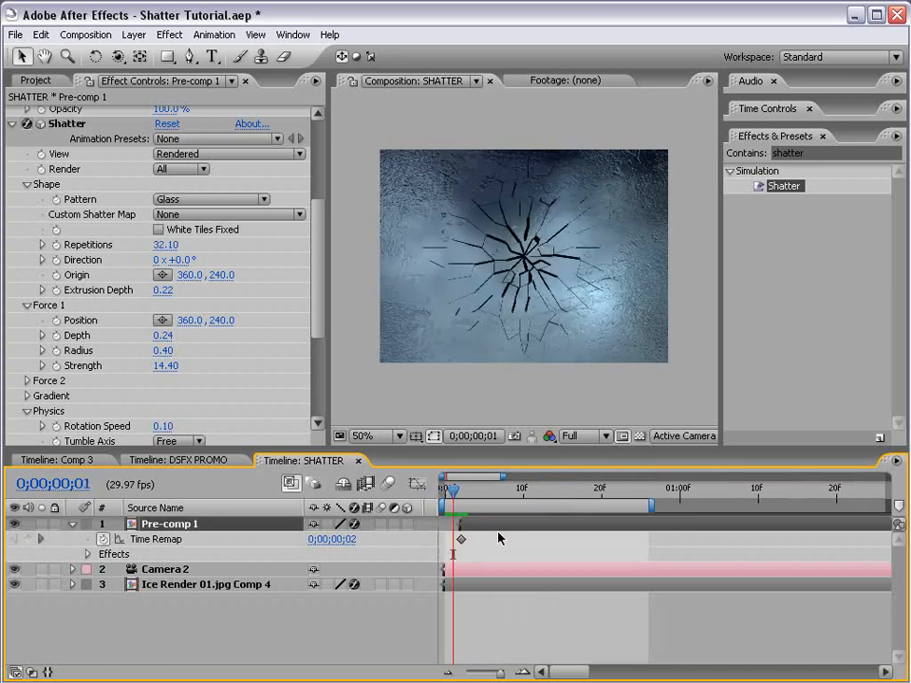
pyautogui.press('pagedown')
pyautogui.press('pagedown')
pyautogui.press('pagedown')
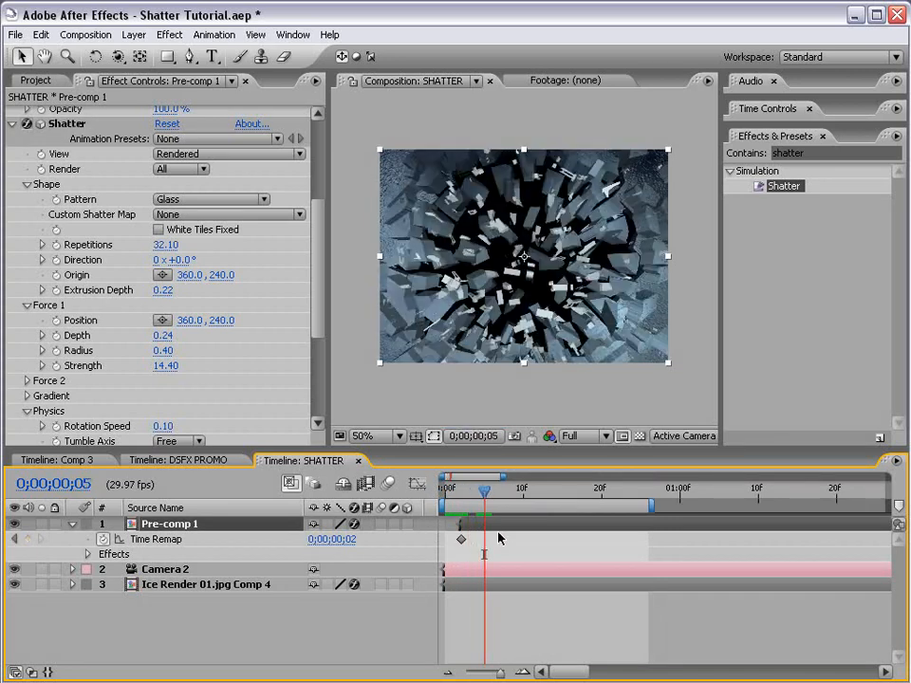
pyautogui.scroll(1, 479, 256)
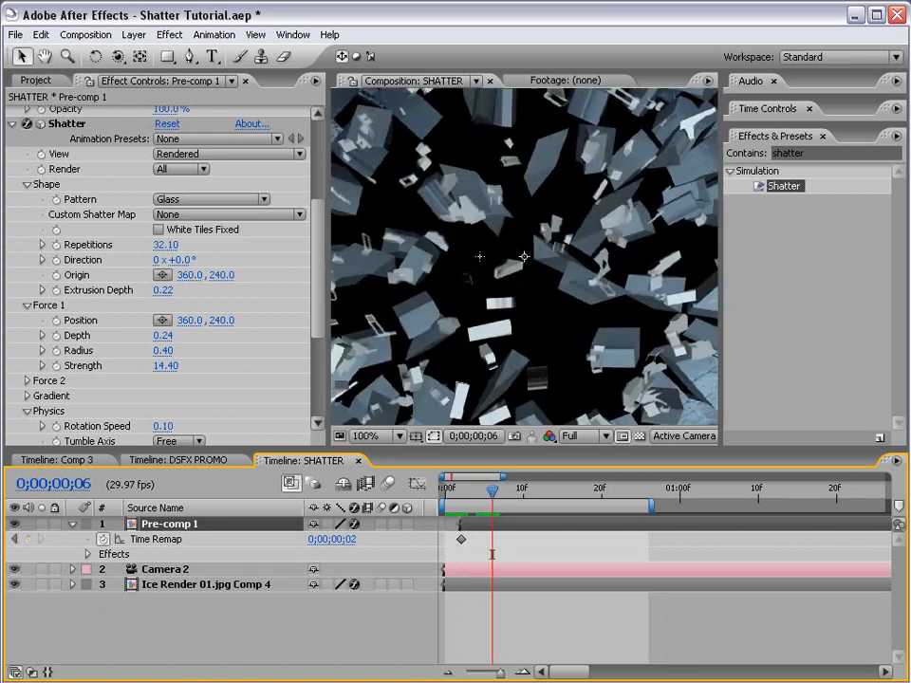
pyautogui.scroll(-1, 476, 257)
# Step: Find the Simple Choker effect and apply it to the Pre-comp 1 layer
pyautogui.click(807, 154)
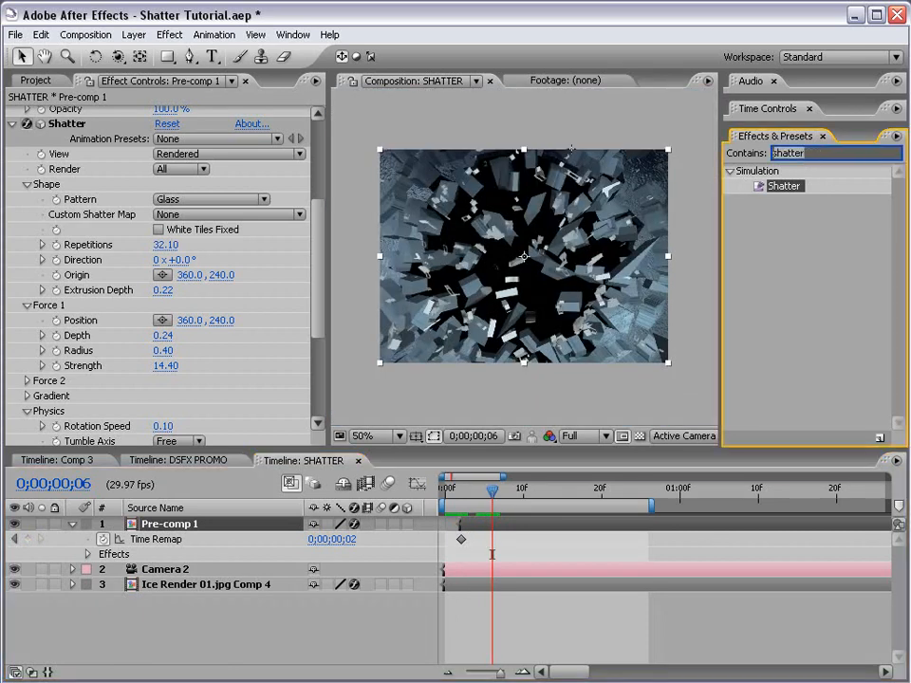
pyautogui.press('BackSpace')
pyautogui.write('simple')
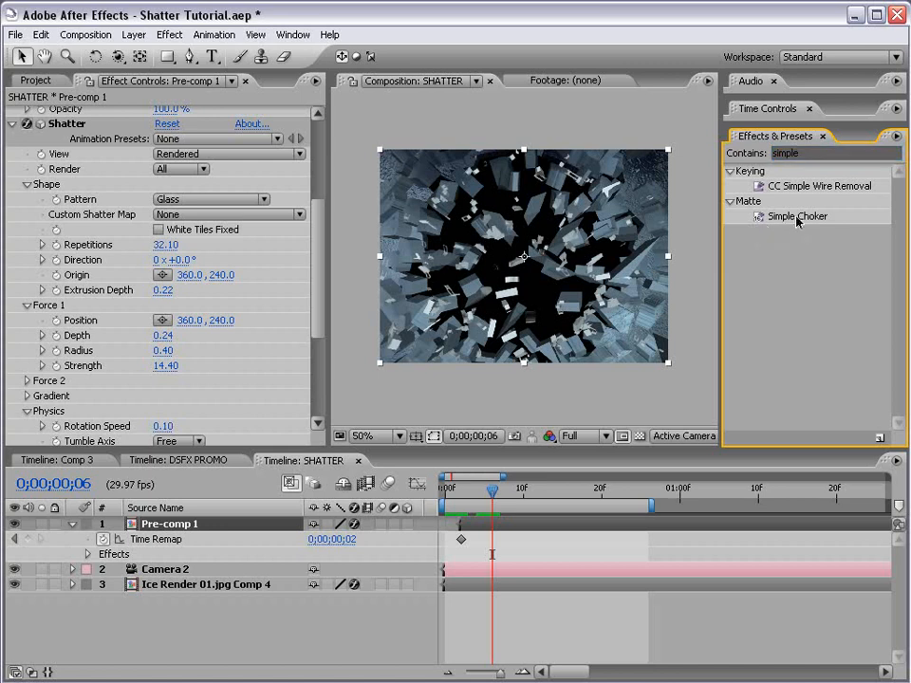
pyautogui.moveTo(795, 217); pyautogui.dragTo(498, 525)
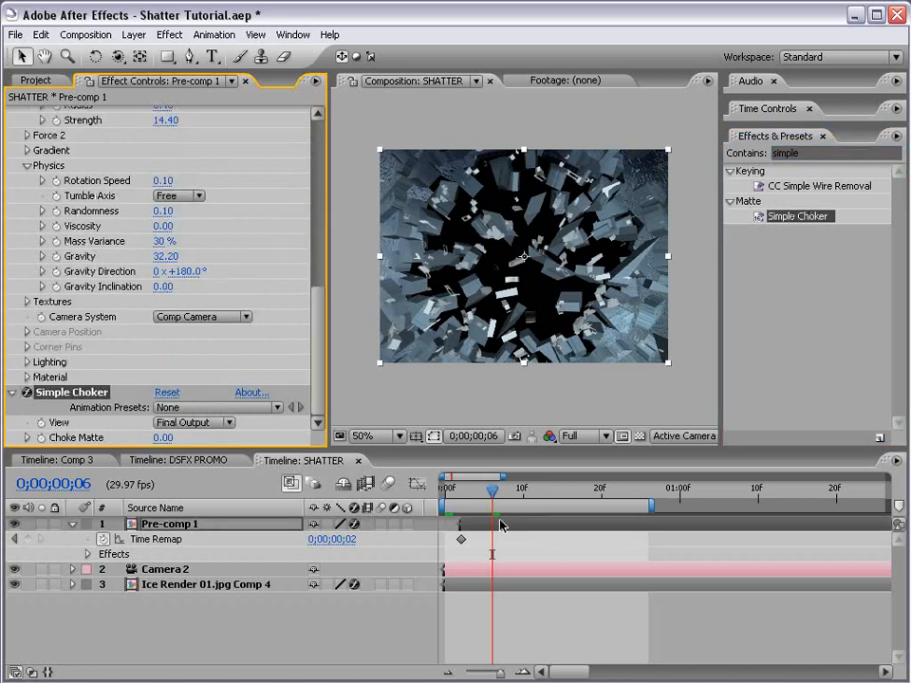
# Step: Set the Choke Matte of Pre-comp 1's Simple Choker to 1.00 and preview the shatter
pyautogui.click(166, 438)
pyautogui.press('Return')
pyautogui.click(166, 437)
pyautogui.write('1')
pyautogui.press('Return')
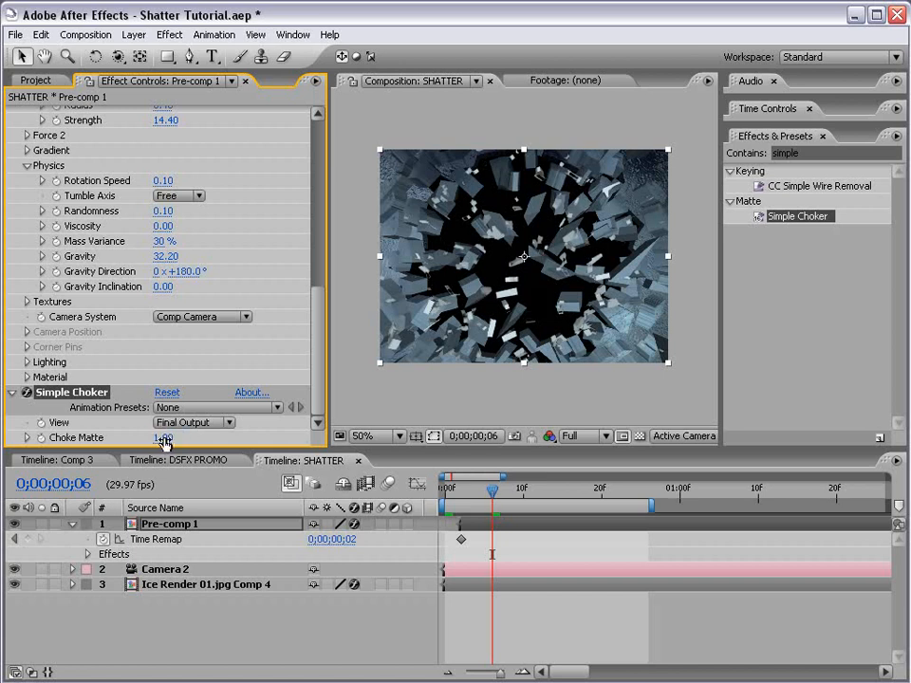
pyautogui.press('KP_0')
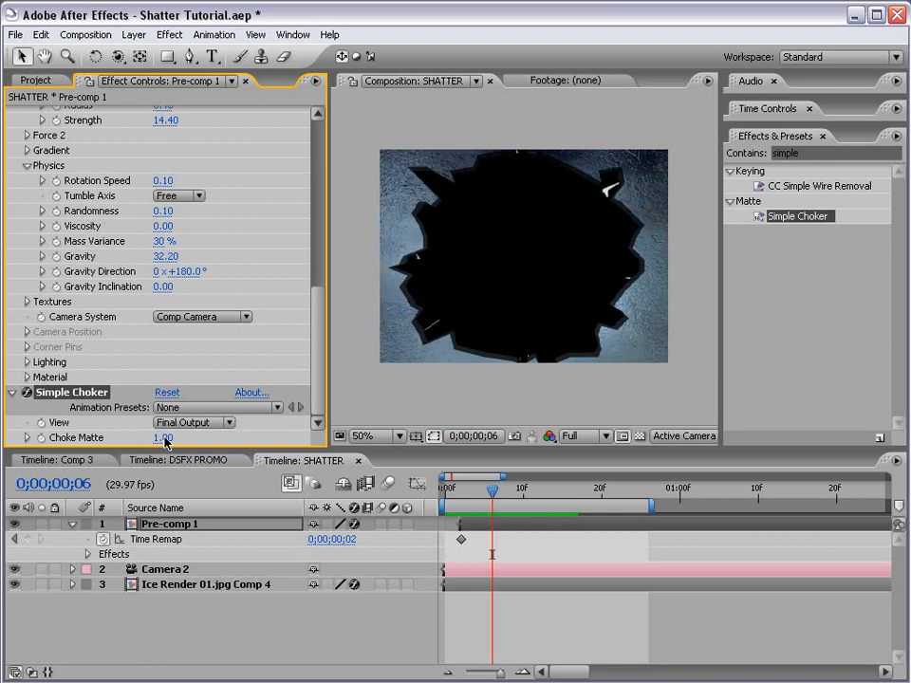
pyautogui.press('Escape')
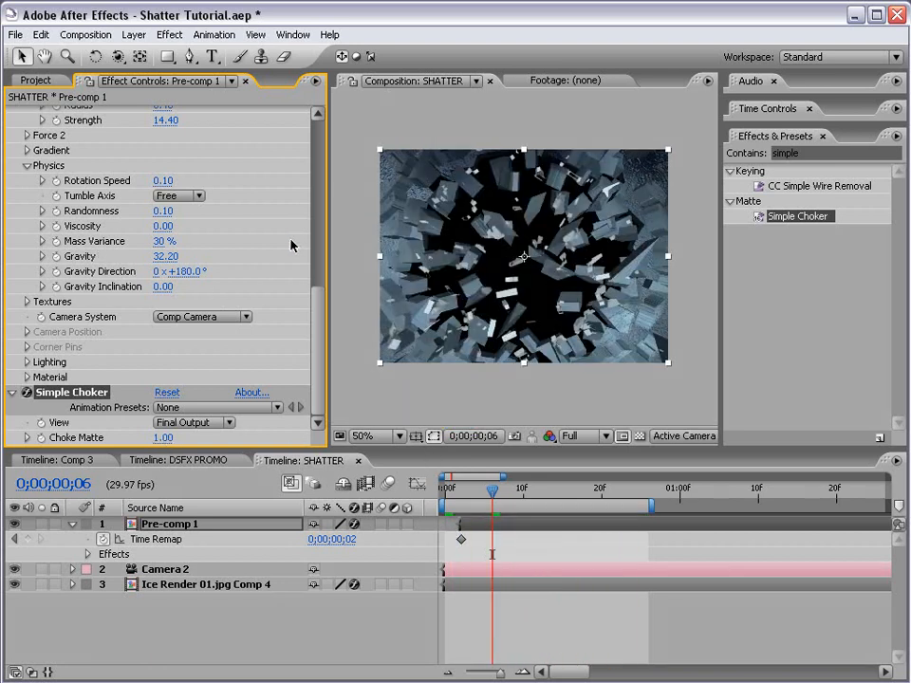
# Step: Set the Gravity of Pre-comp 1's Shatter effect to 5.00 and preview the animation
pyautogui.click(163, 256)
pyautogui.write('5')
pyautogui.press('Return')
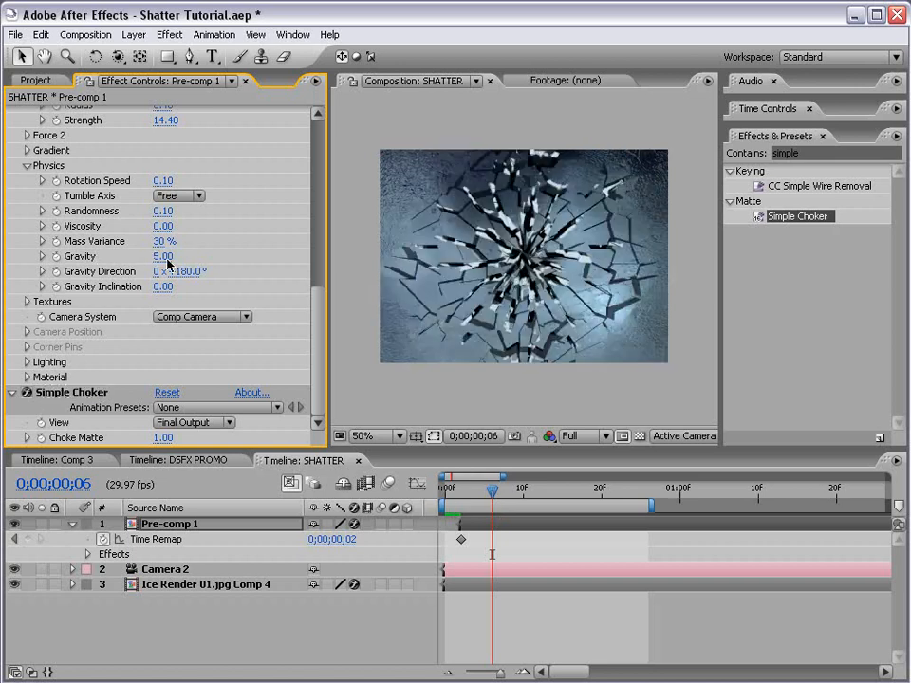
pyautogui.press('KP_0')
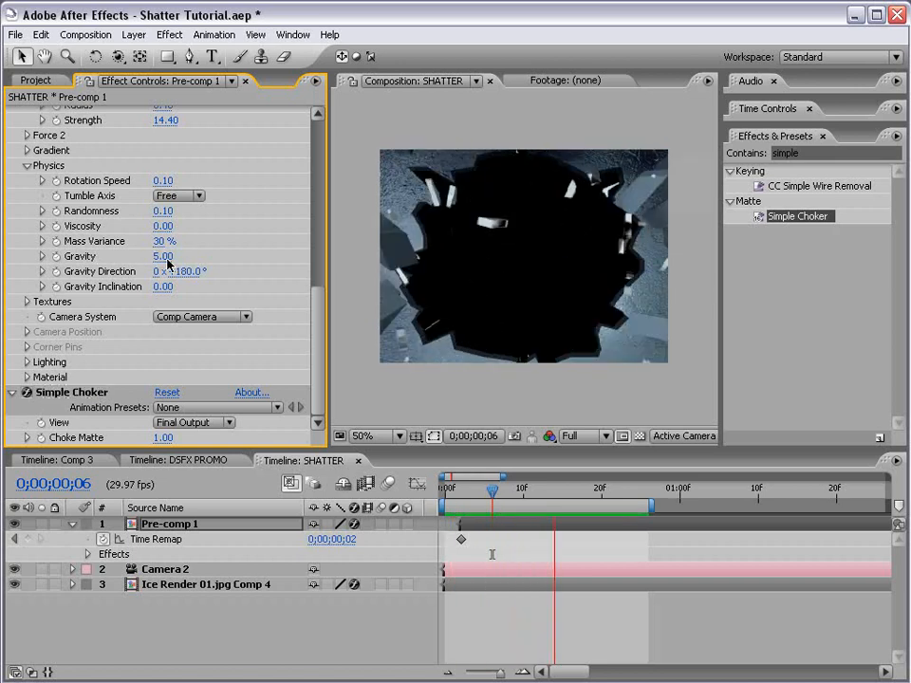
pyautogui.click(167, 259)
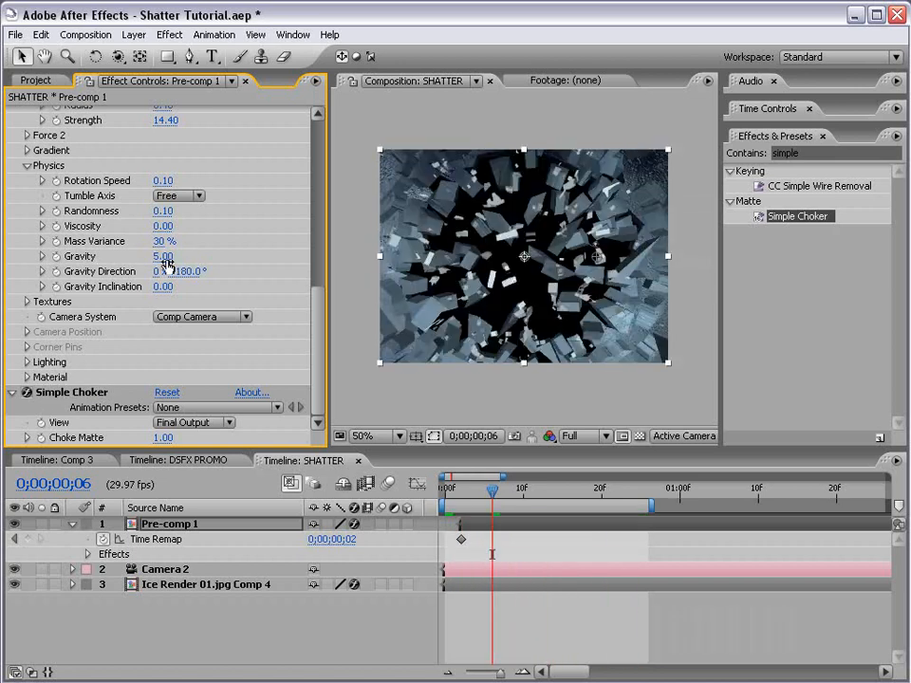
# Step: Collapse the Pre-comp 1 layer and examine the debris pieces at frame 6 in an enlarged composition view
pyautogui.click(73, 525)
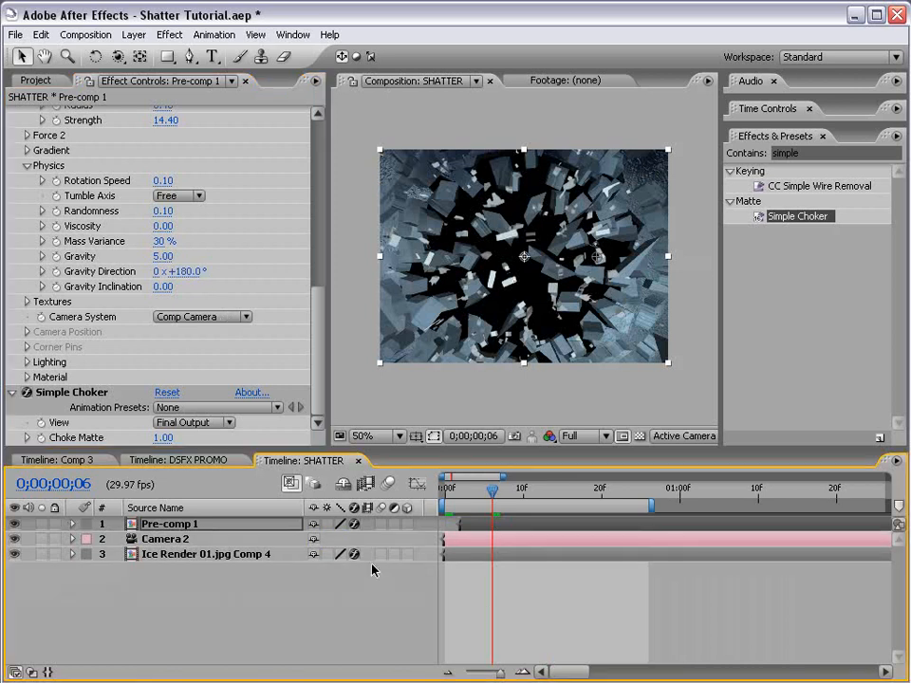
pyautogui.press('`')
pyautogui.scroll(2, 469, 352)
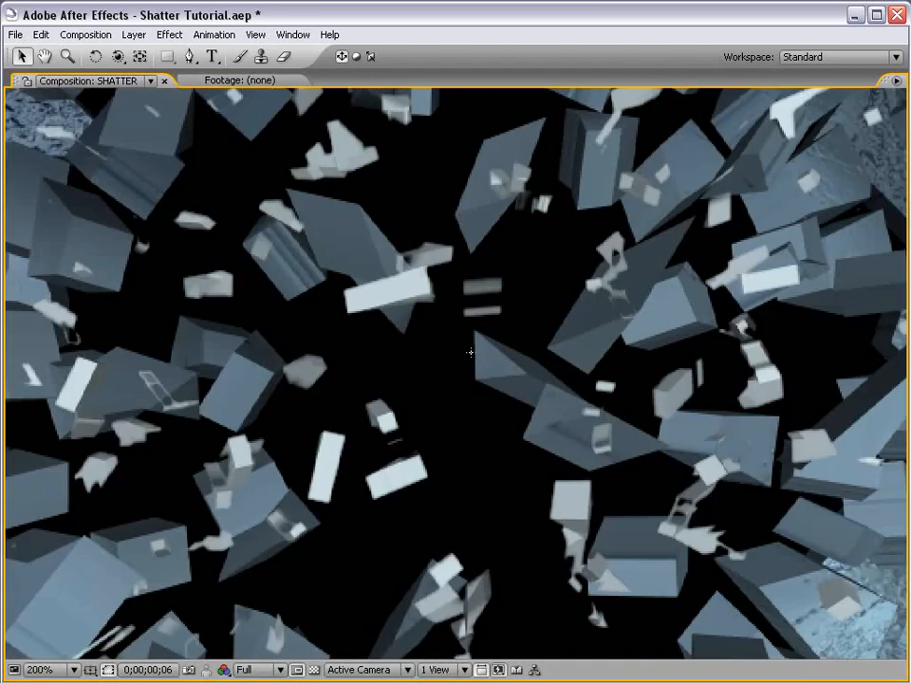
pyautogui.scroll(-1, 470, 352)
pyautogui.press('`')
pyautogui.scroll(-1, 462, 319)
# Step: Add Ice Render 01.jpg as the bottom layer of SHATTER, starting at frame 0, and scale it to 37%
pyautogui.click(26, 88)
pyautogui.click(34, 80)
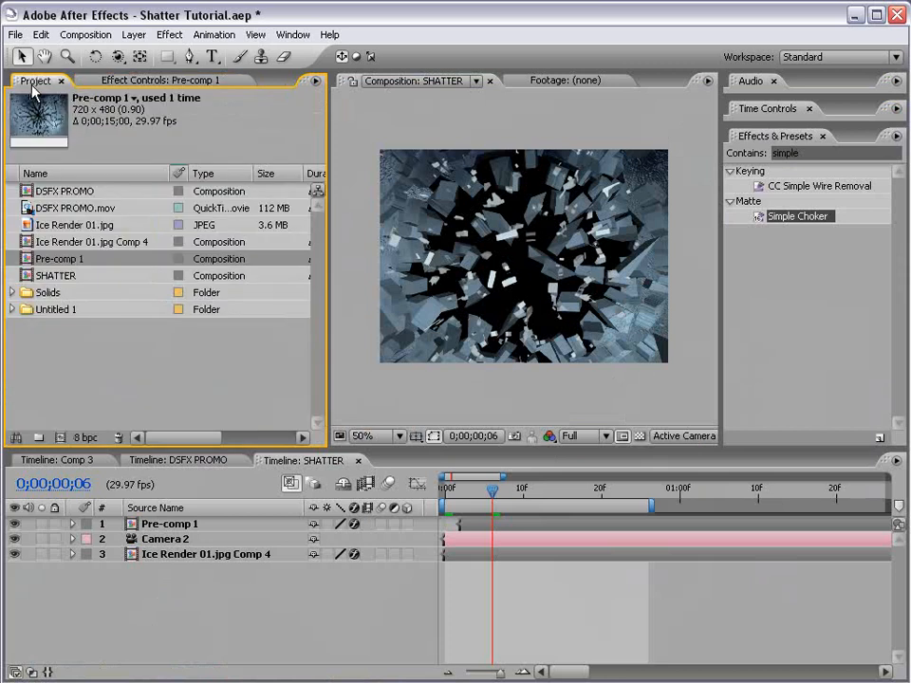
pyautogui.moveTo(48, 224); pyautogui.dragTo(482, 589)
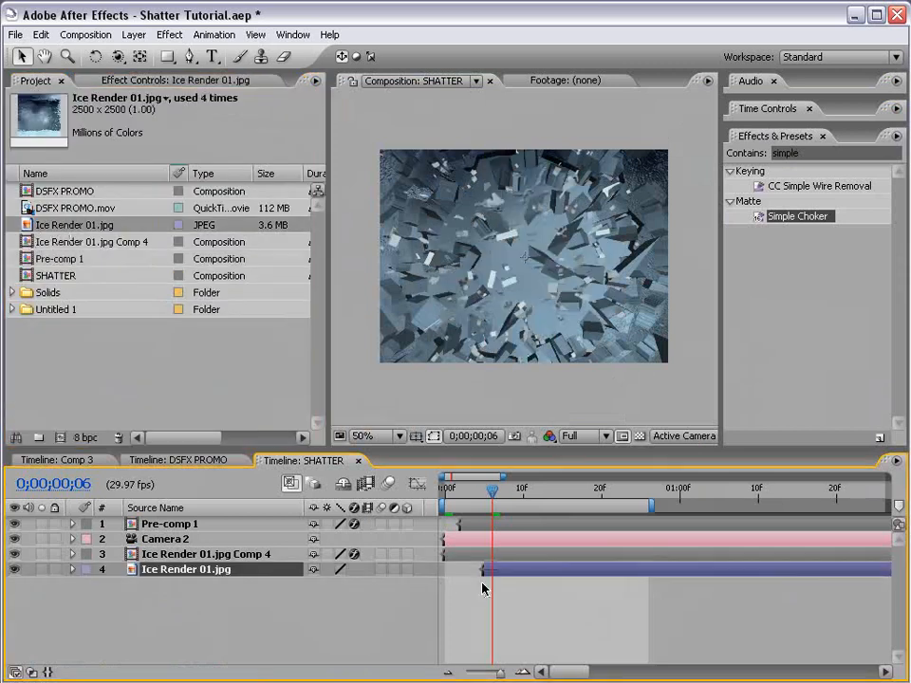
pyautogui.hotkey('alt', 'Home')
pyautogui.press(',')
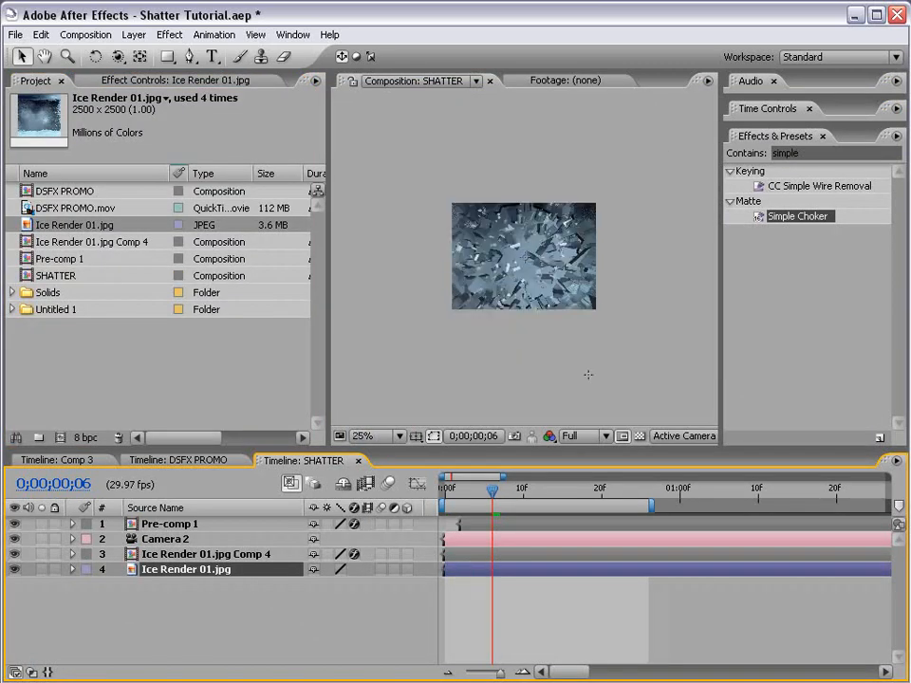
pyautogui.press('s')
pyautogui.moveTo(334, 586); pyautogui.dragTo(309, 590)
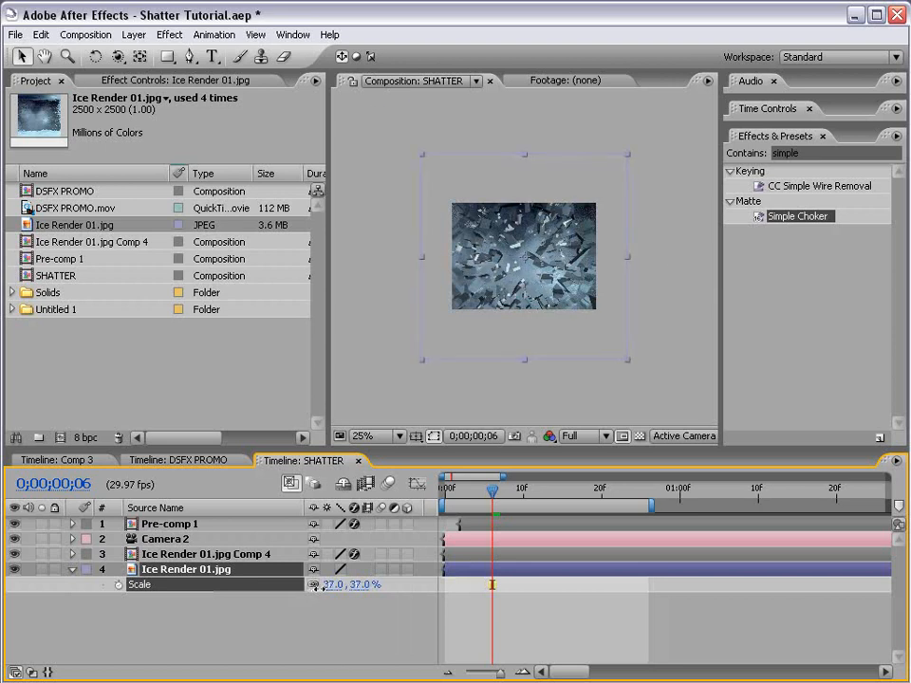
pyautogui.press('.')
# Step: Apply Curves to the Ice Render 01.jpg background layer and pull the RGB midtones down to darken it
pyautogui.click(170, 34)
pyautogui.moveTo(230, 218)
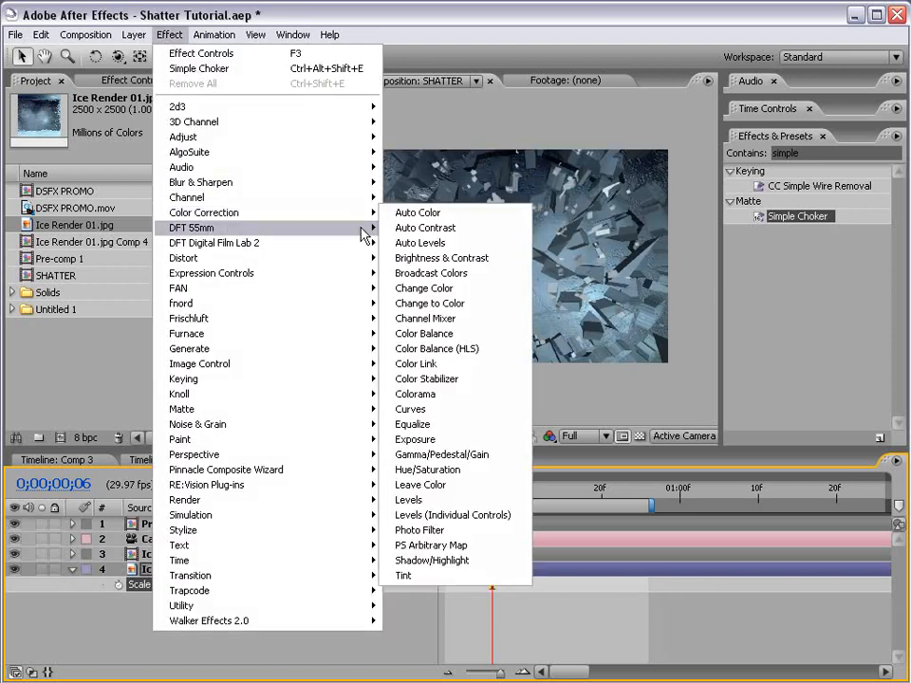
pyautogui.click(458, 409)
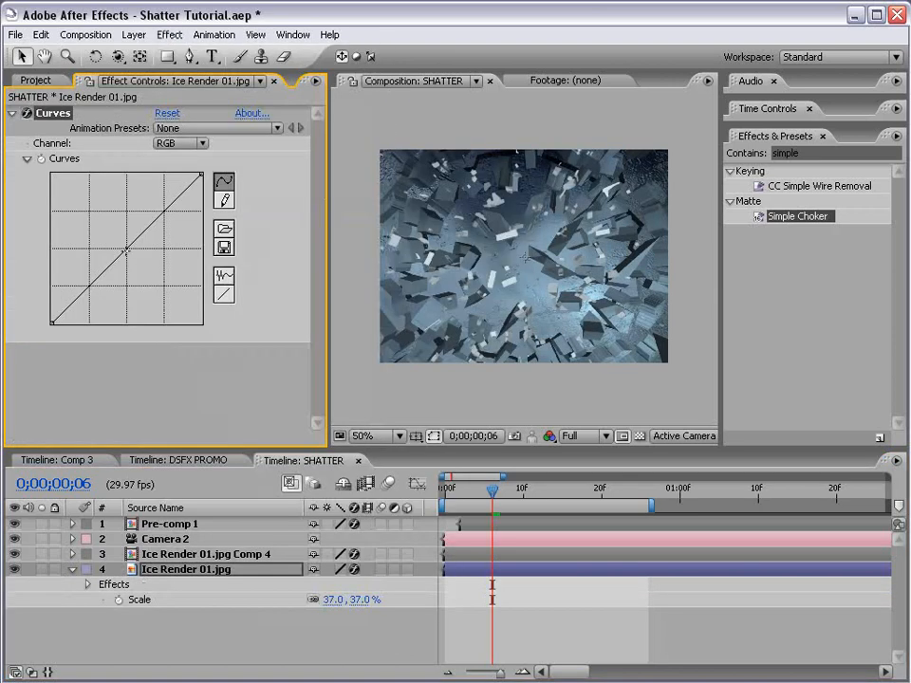
pyautogui.moveTo(133, 242); pyautogui.dragTo(159, 258)
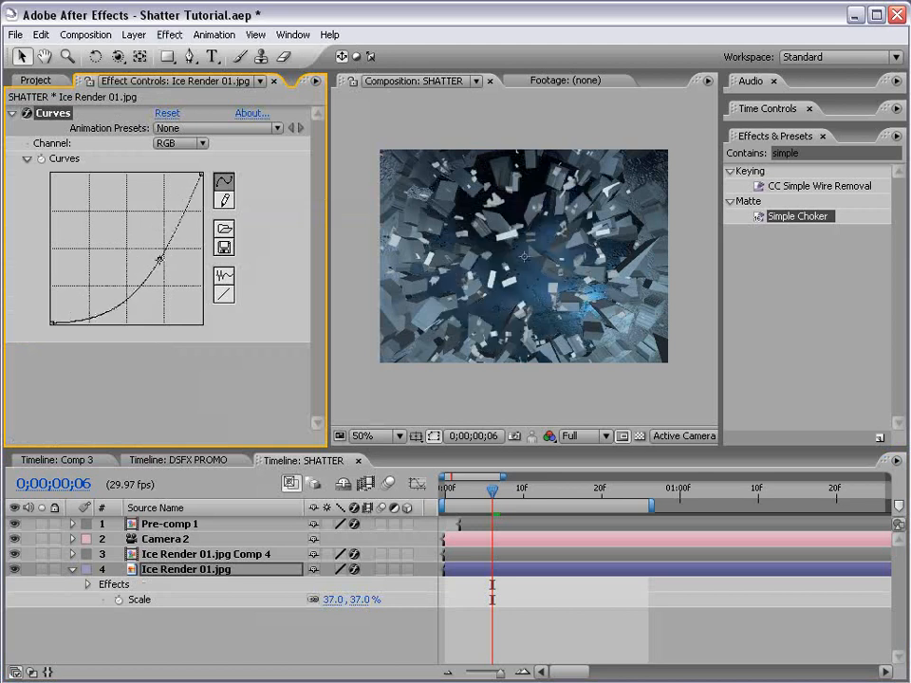
# Step: Apply Tint to the Ice Render 01.jpg background at 59% and check it at frames 11 and 5
pyautogui.click(170, 35)
pyautogui.moveTo(204, 212)
pyautogui.click(425, 575)
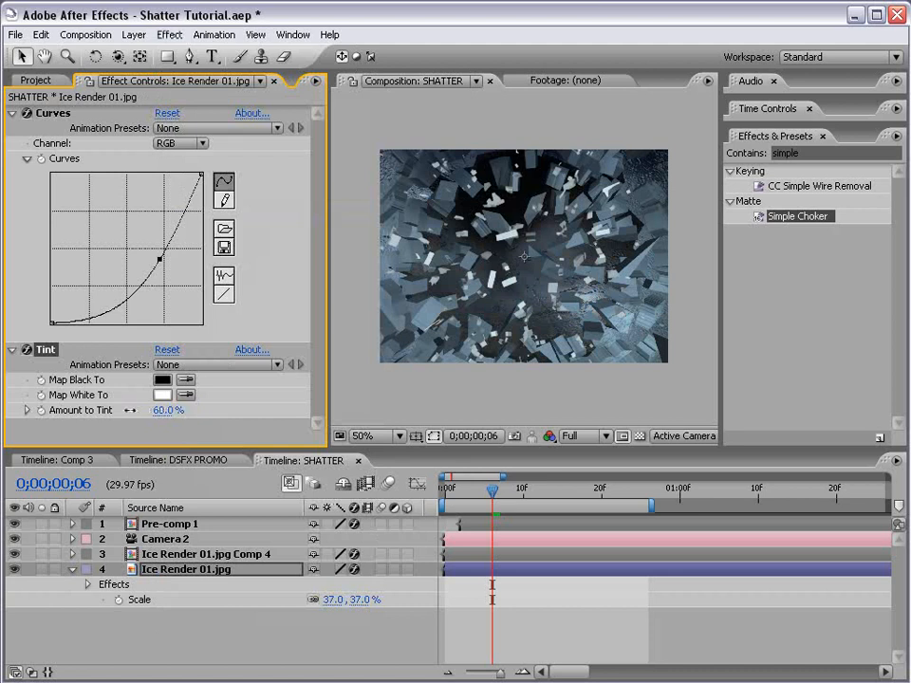
pyautogui.moveTo(464, 493); pyautogui.dragTo(531, 518)
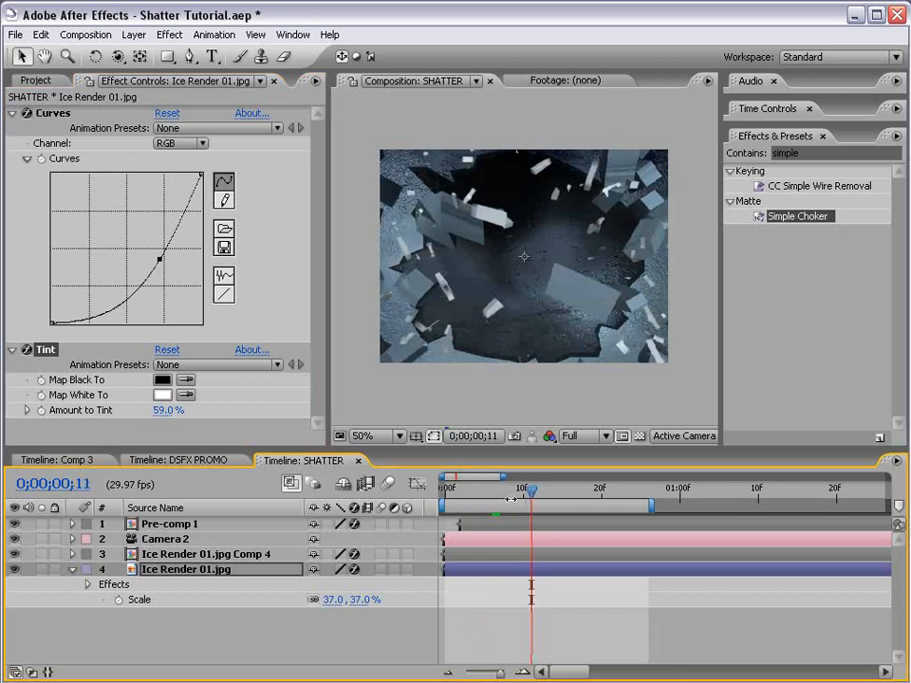
pyautogui.click(485, 495)
# Step: Set the Force 1 Radius of Ice Render 01.jpg Comp 4's Shatter effect to 0.55 and preview the explosion
pyautogui.click(494, 557)
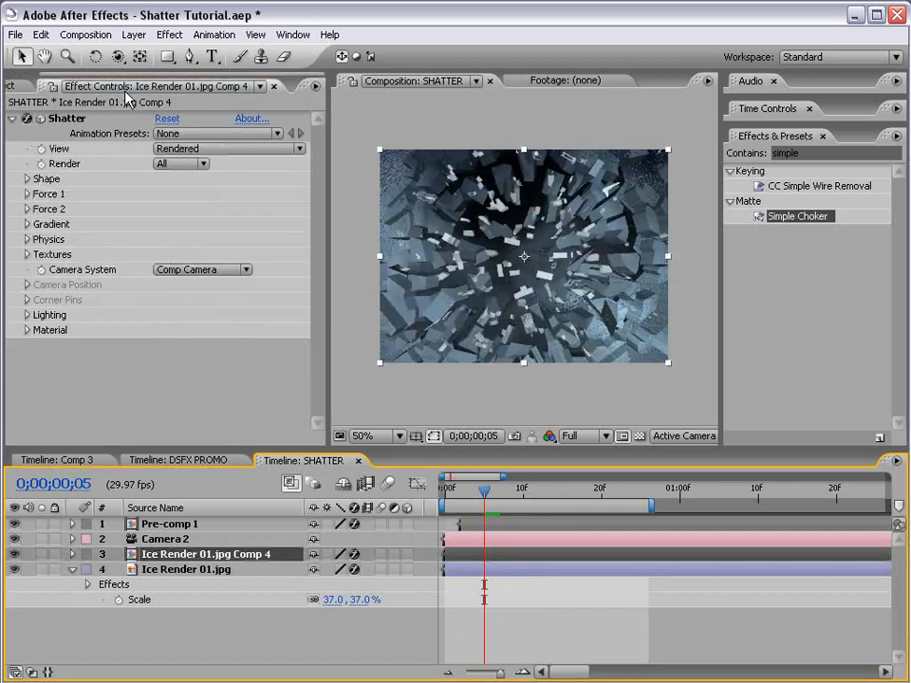
pyautogui.click(27, 195)
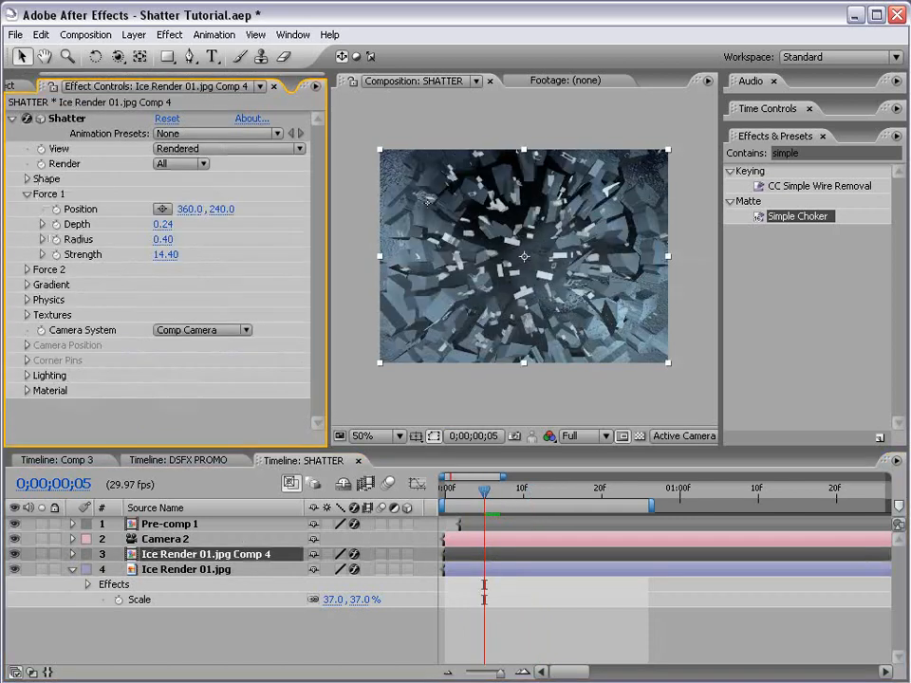
pyautogui.moveTo(163, 248); pyautogui.dragTo(179, 244)
pyautogui.moveTo(485, 491); pyautogui.dragTo(442, 493)
pyautogui.press('space')
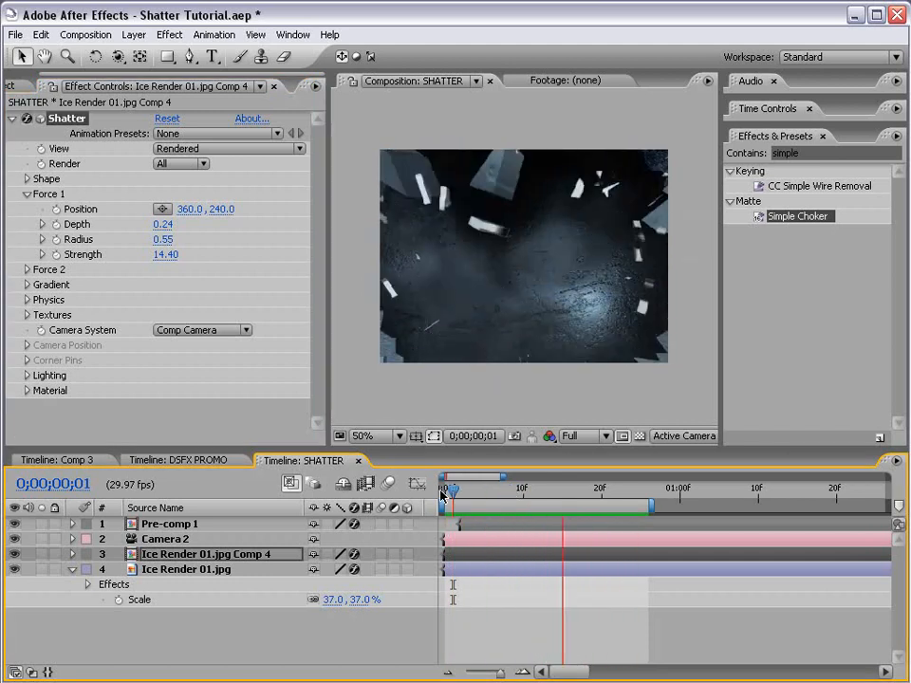
pyautogui.press('space')
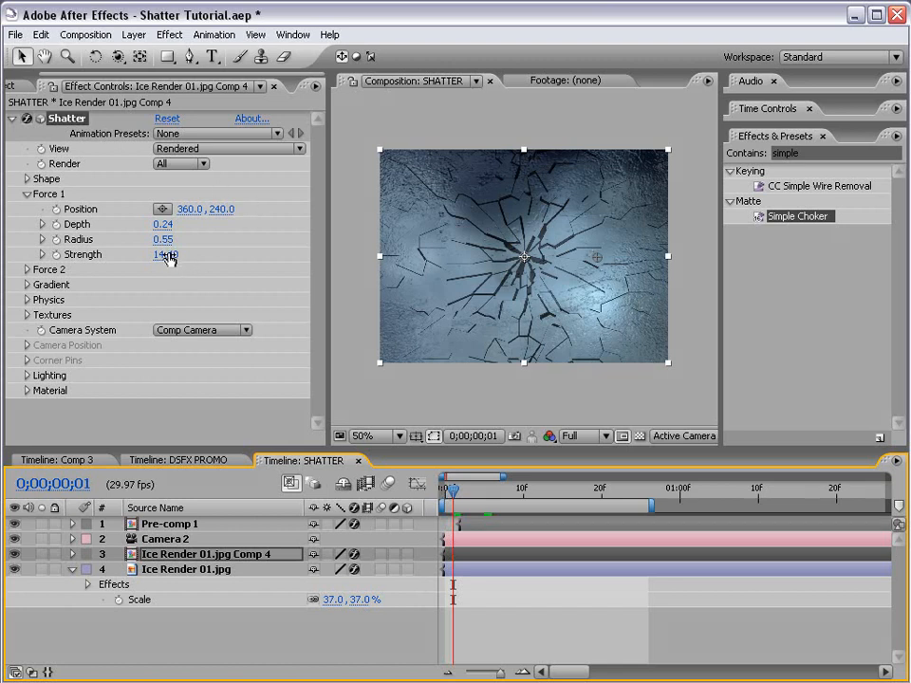
# Step: Set Force 1 of Ice Render 01.jpg Comp 4's Shatter effect to Strength 12.90 and Radius 0.48, and check frame 11 enlarged
pyautogui.moveTo(159, 255)
pyautogui.mouseDown()
pyautogui.moveTo(119, 254)
pyautogui.moveTo(152, 254)
pyautogui.moveTo(152, 244)
pyautogui.mouseUp()
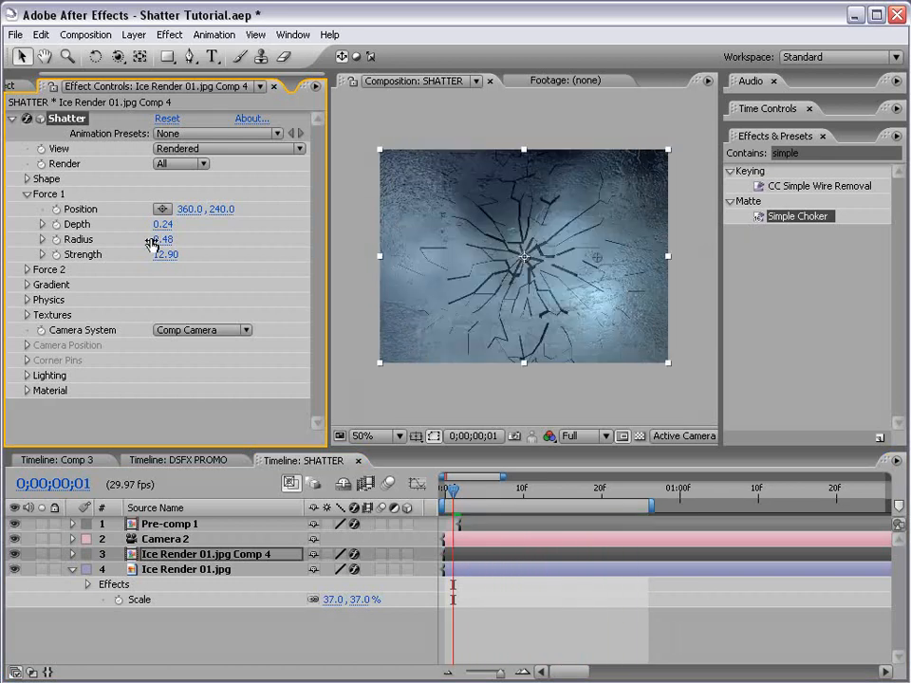
pyautogui.moveTo(451, 493); pyautogui.dragTo(531, 492)
pyautogui.press('`')
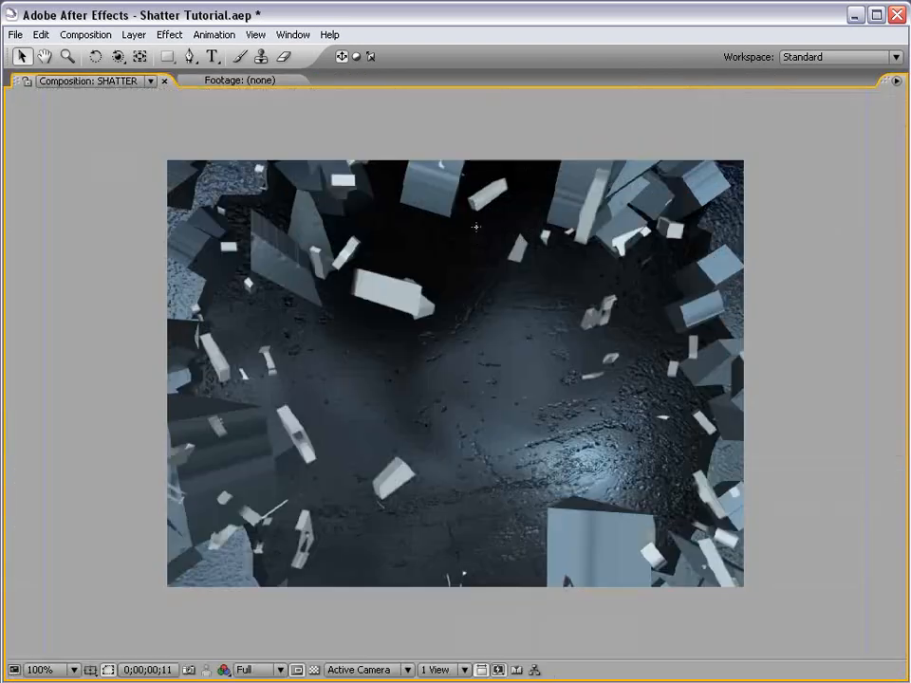
pyautogui.press('`')
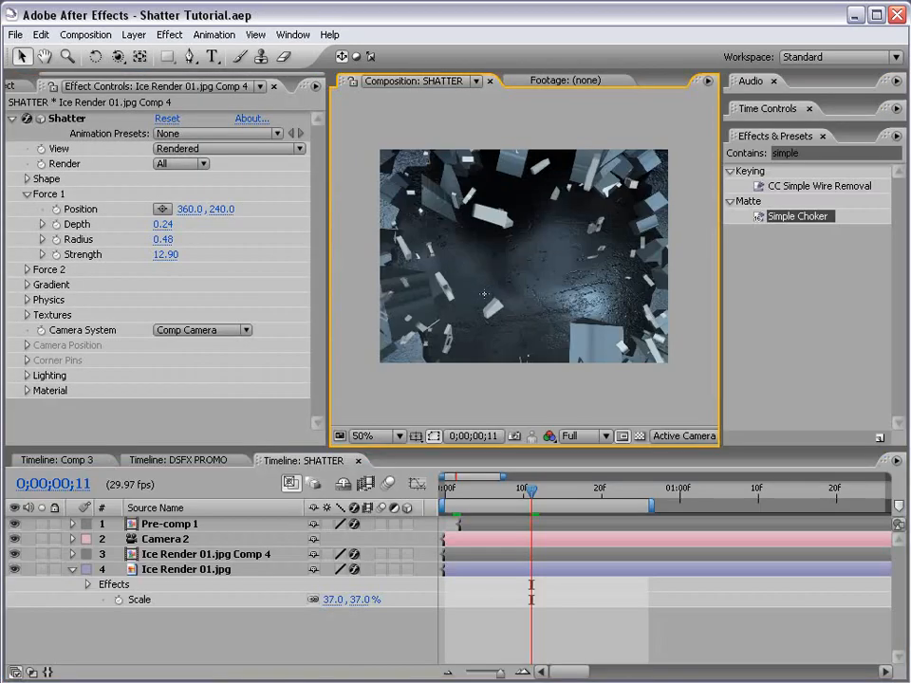
# Step: Add an adjustment layer above all layers in SHATTER and apply CC Force Motion Blur to it
pyautogui.click(133, 34)
pyautogui.moveTo(145, 53)
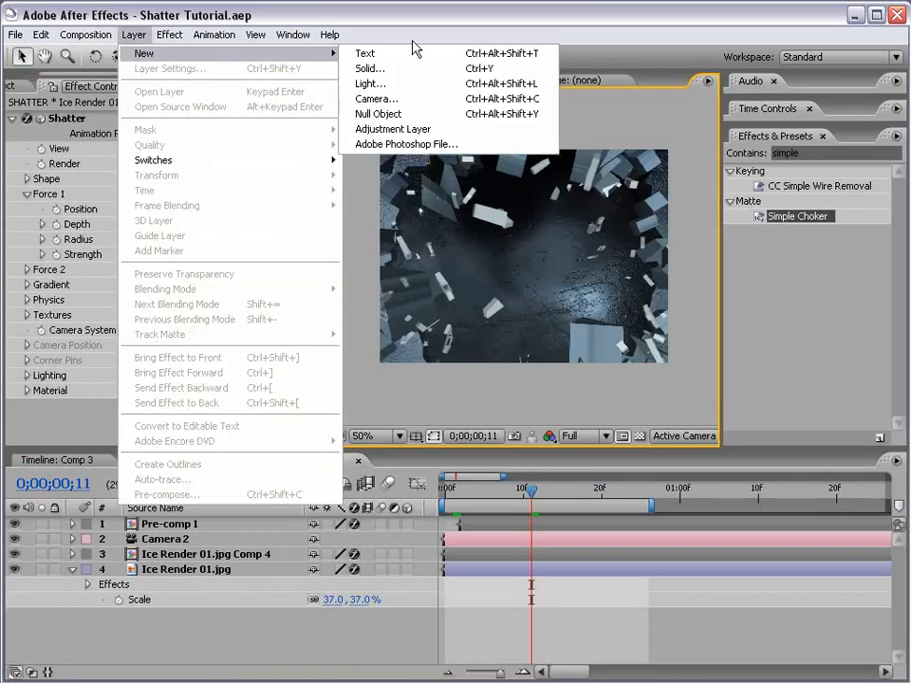
pyautogui.click(372, 130)
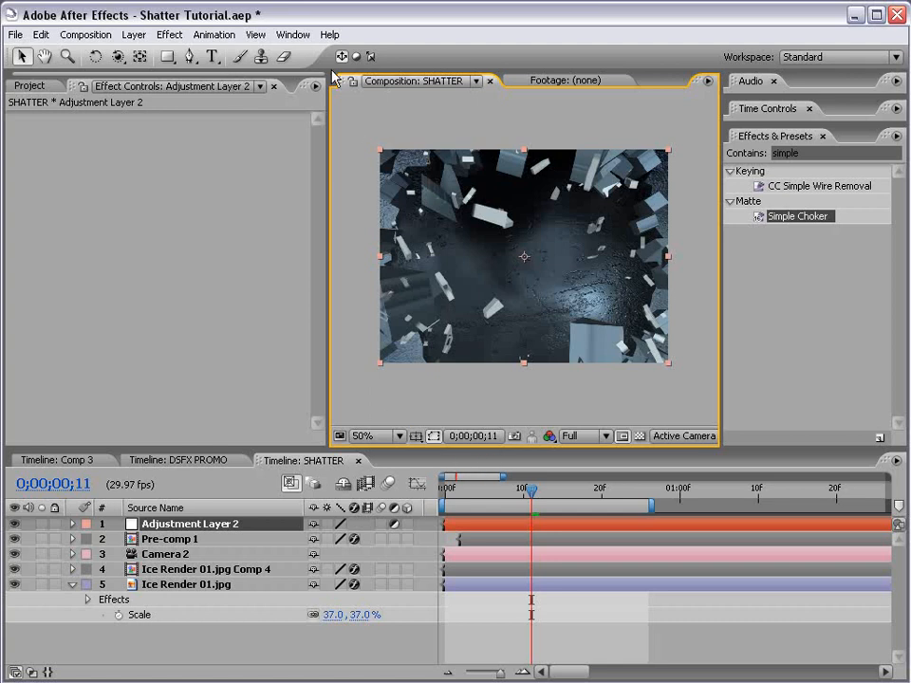
pyautogui.moveTo(813, 156); pyautogui.dragTo(660, 167)
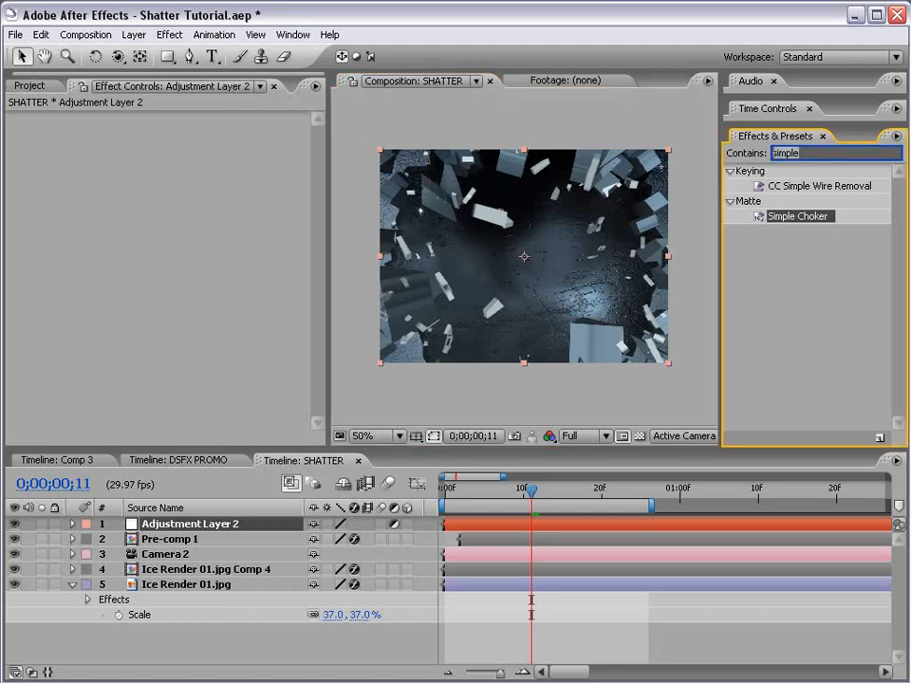
pyautogui.write('force')
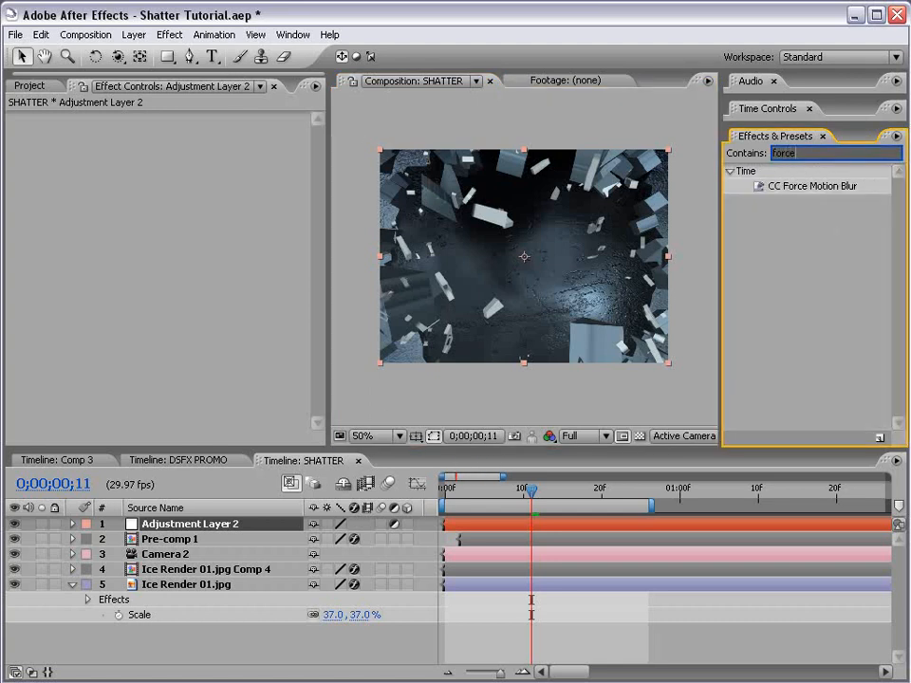
pyautogui.moveTo(775, 190); pyautogui.dragTo(493, 528)
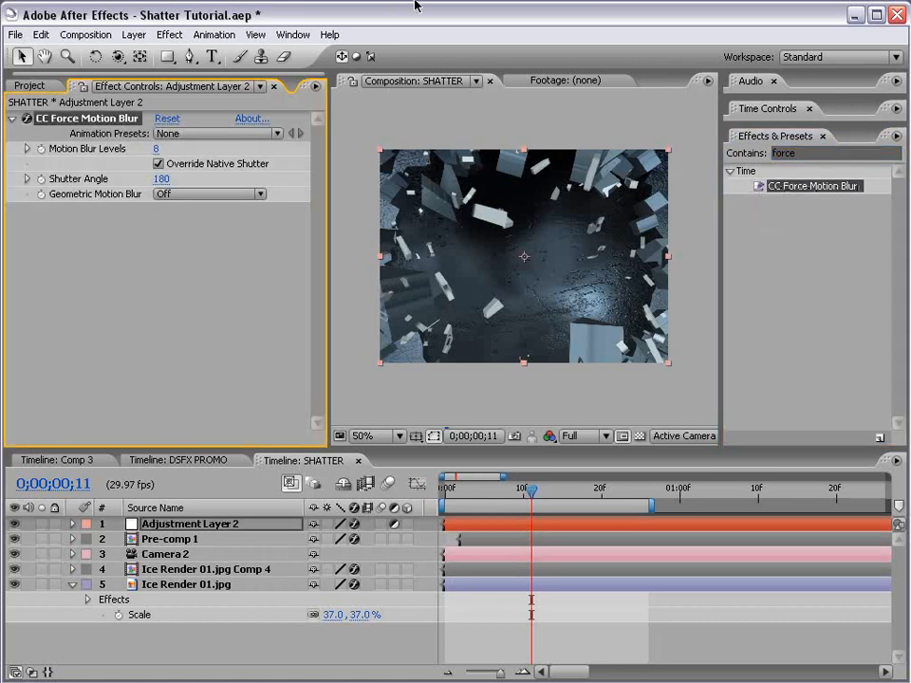
# Step: Try a Motion Blur Levels value of 3 in Adjustment Layer 2's CC Force Motion Blur, and restore it to 8
pyautogui.click(156, 149)
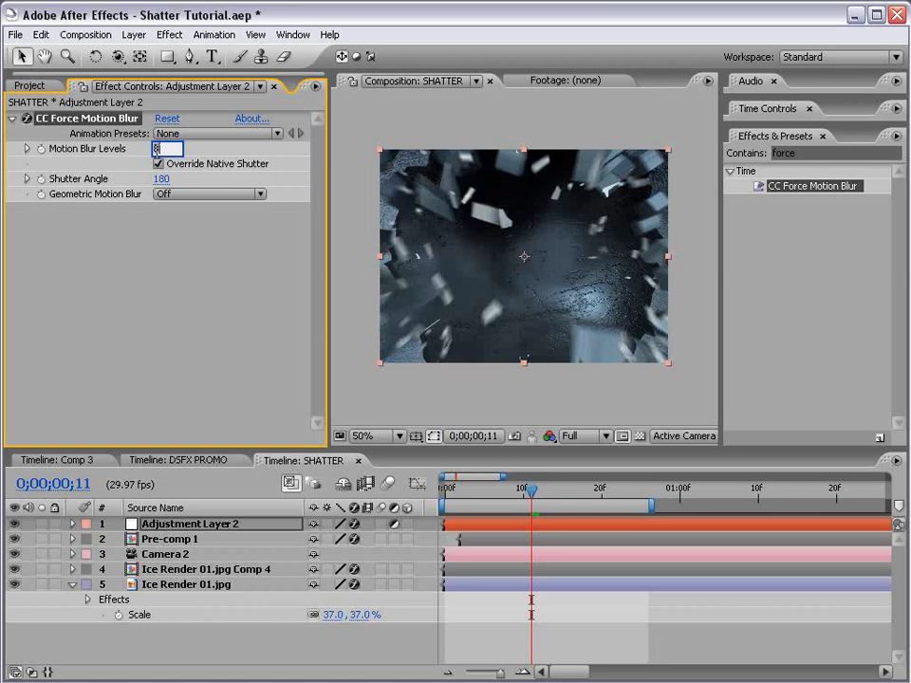
pyautogui.press('Return')
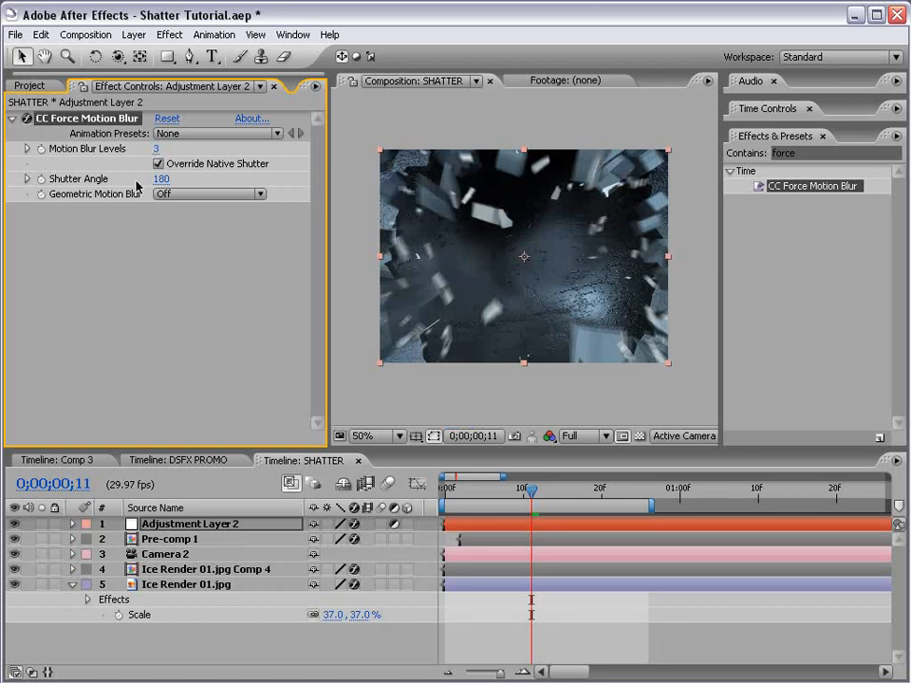
pyautogui.click(157, 150)
pyautogui.write('8')
pyautogui.press('Return')
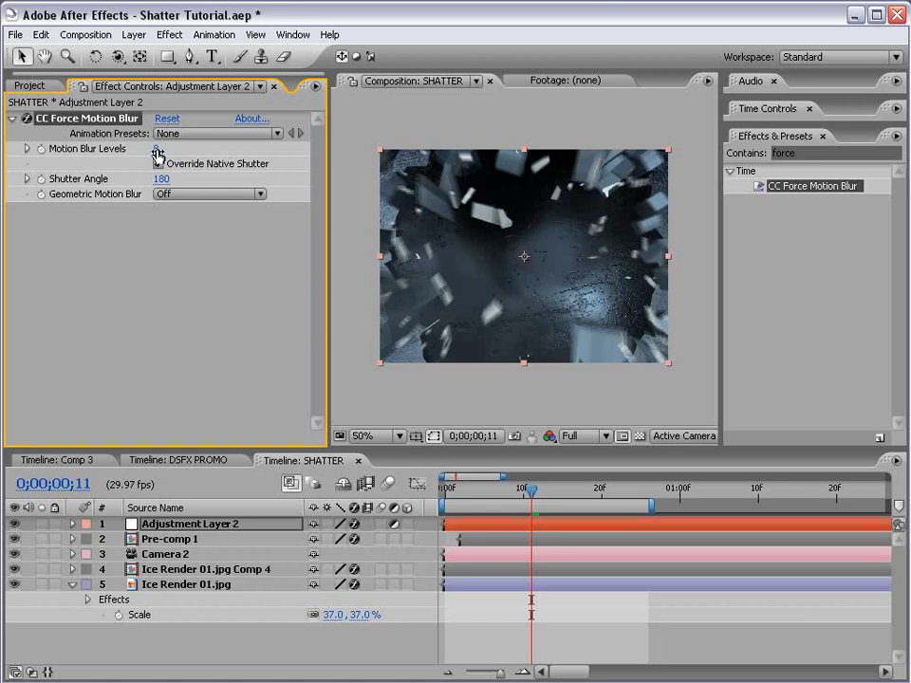
# Step: Examine the motion blur on the flying debris at frame 4 in an enlarged composition view
pyautogui.click(476, 491)
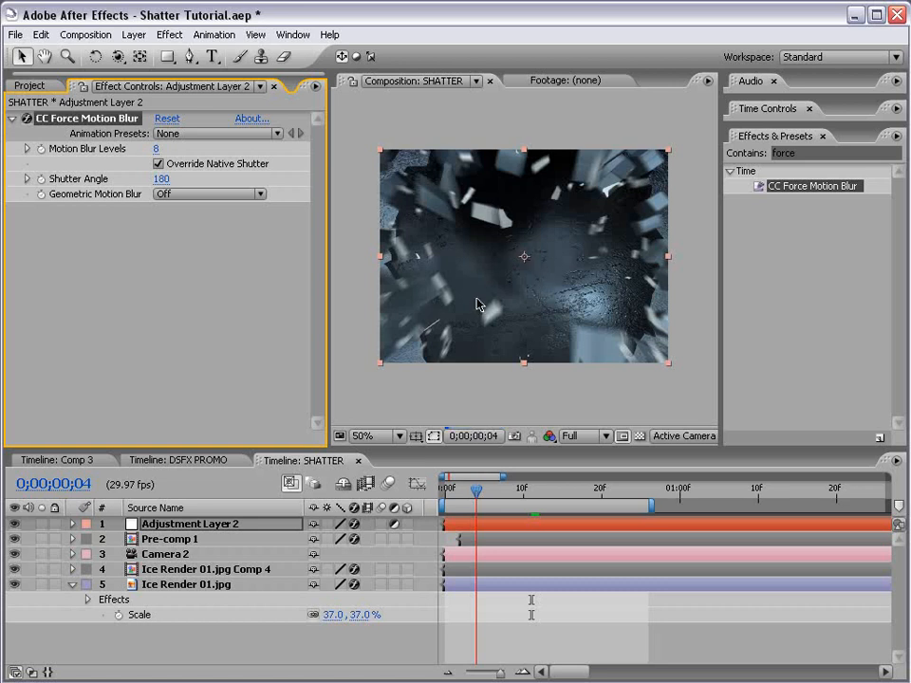
pyautogui.scroll(1, 477, 300)
pyautogui.press('`')
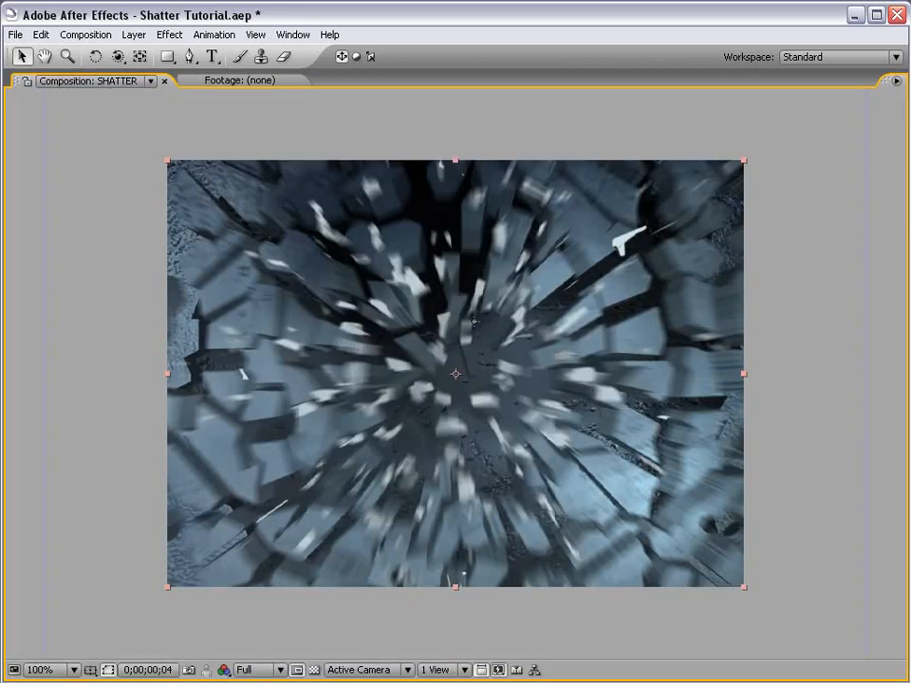
pyautogui.scroll(-1, 481, 293)
pyautogui.press('`')
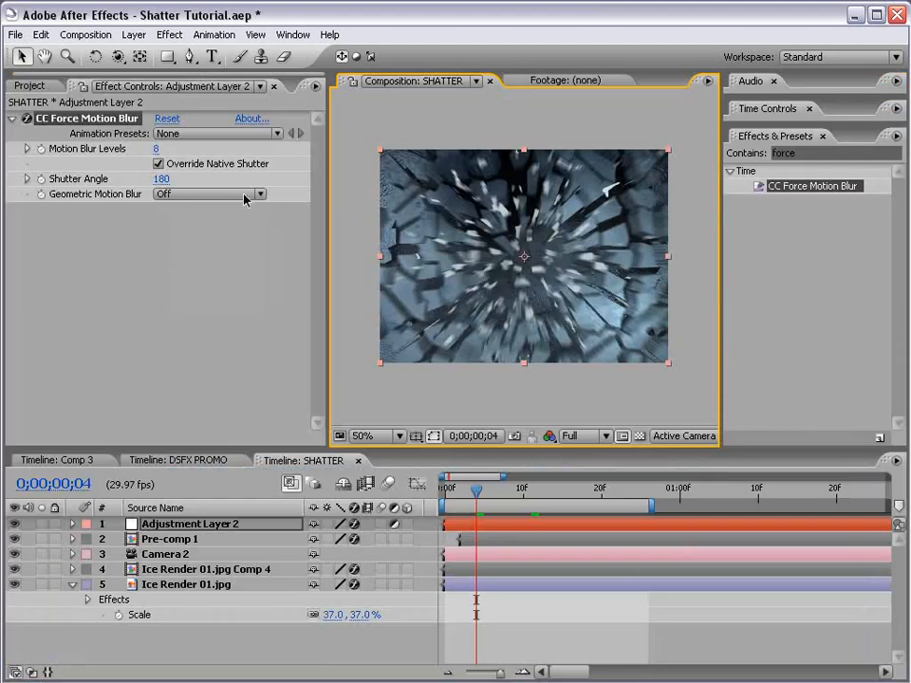
# Step: Set the Motion Blur Levels of Adjustment Layer 2's CC Force Motion Blur to 3
pyautogui.click(159, 149)
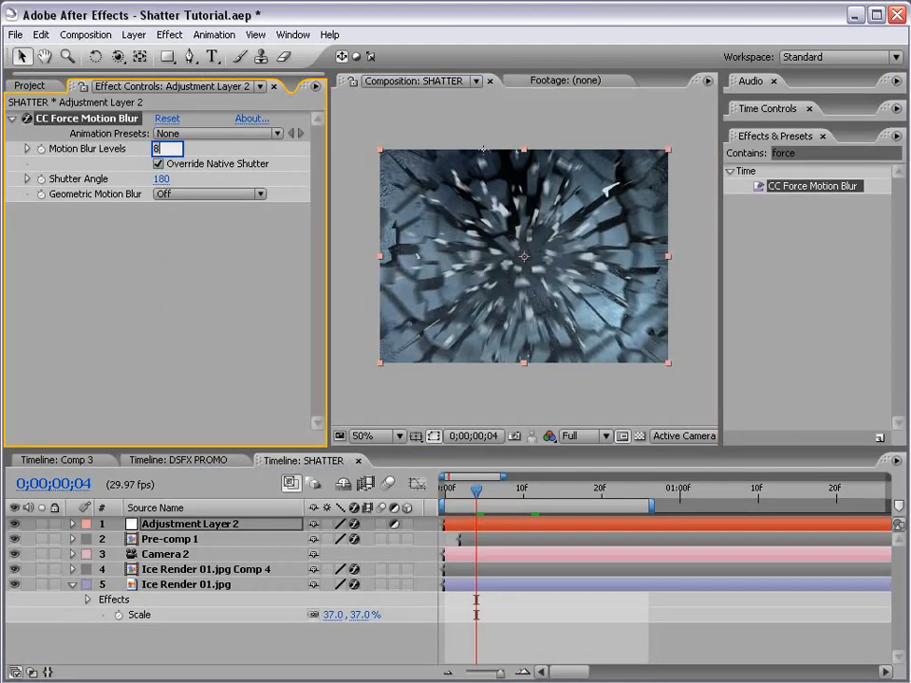
pyautogui.write('3')
pyautogui.press('Return')
# Step: Lower the SHATTER preview resolution to Half, check frame 4 enlarged and preview the explosion
pyautogui.click(581, 435)
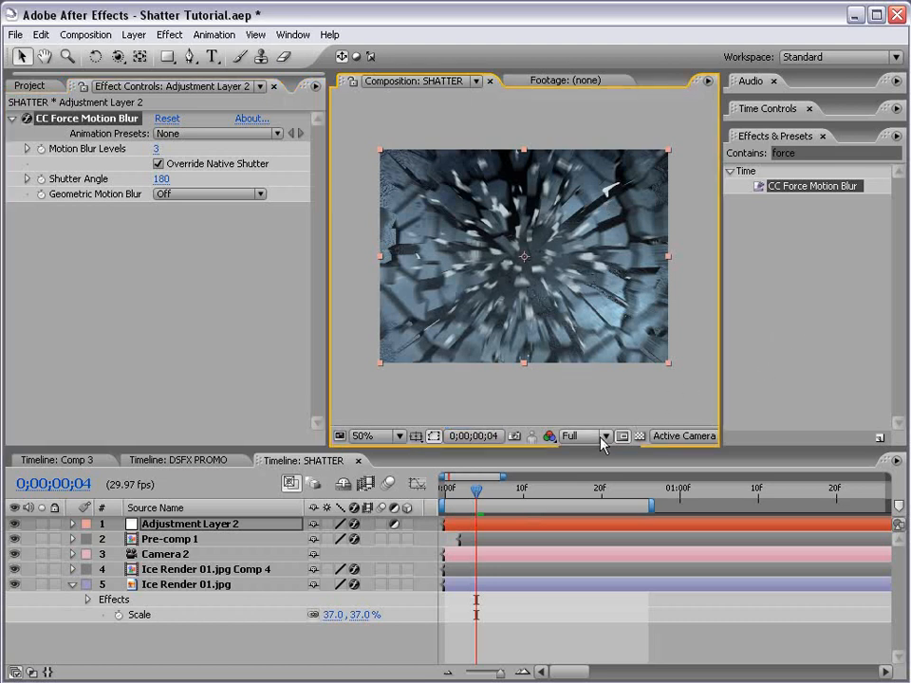
pyautogui.click(586, 467)
pyautogui.press('`')
pyautogui.scroll(1, 498, 320)
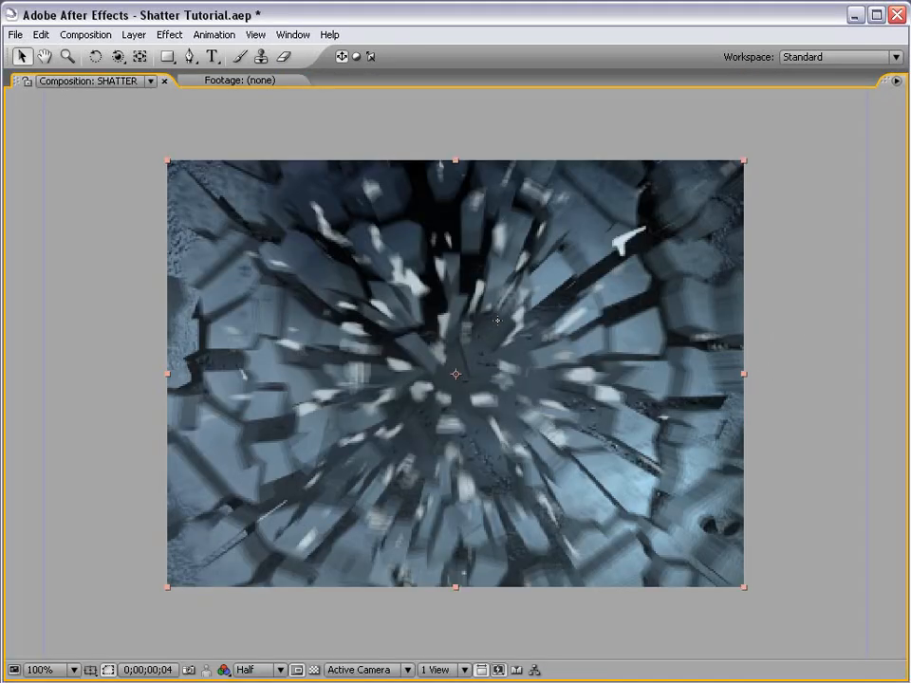
pyautogui.scroll(-1, 498, 320)
pyautogui.press('`')
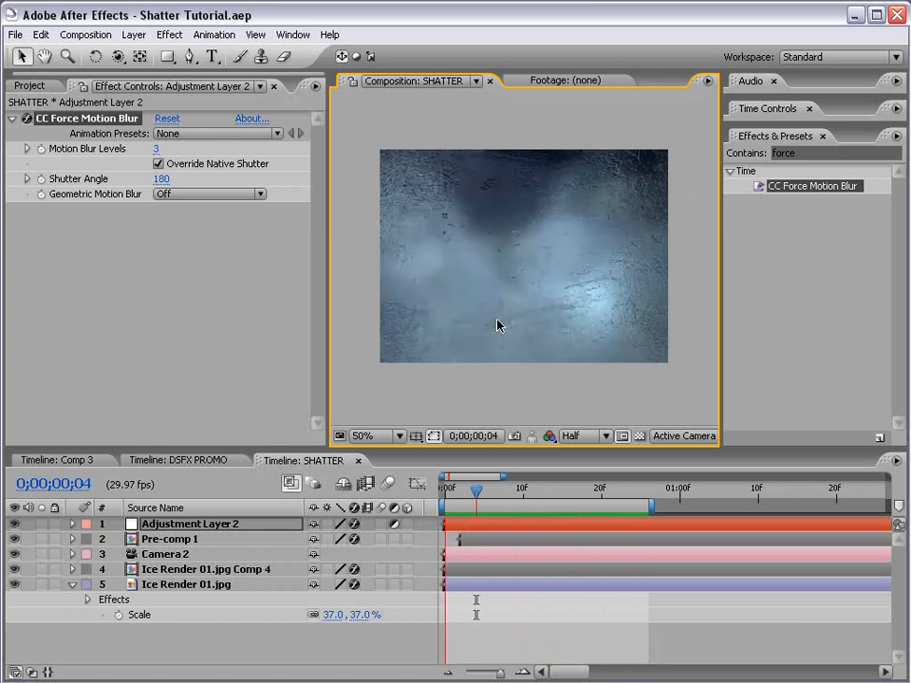
pyautogui.moveTo(523, 500); pyautogui.dragTo(452, 503)
# Step: Nest the SHATTER composition in a new composition with matching settings
pyautogui.click(30, 85)
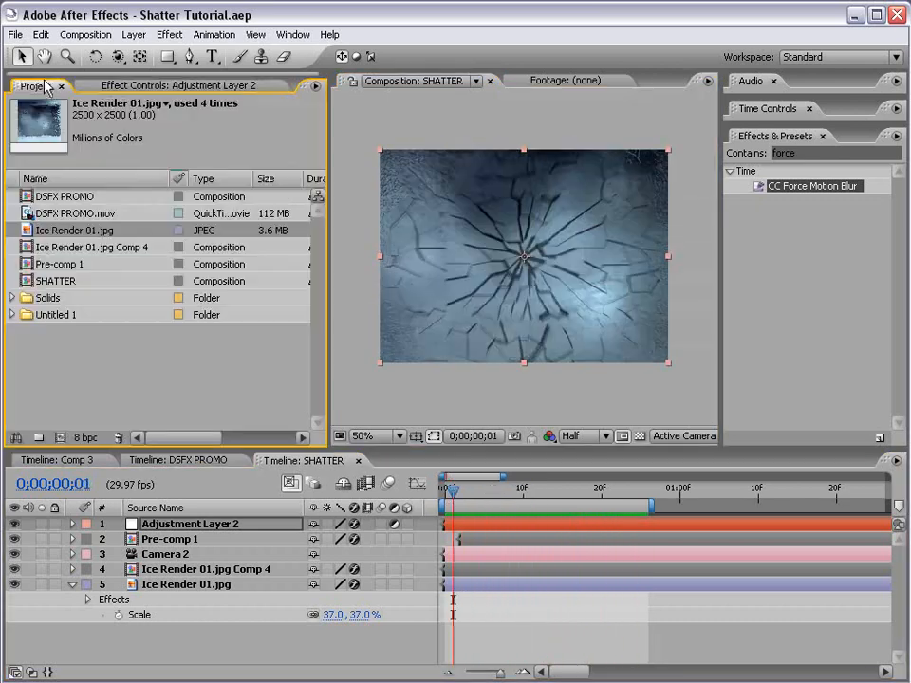
pyautogui.click(85, 332)
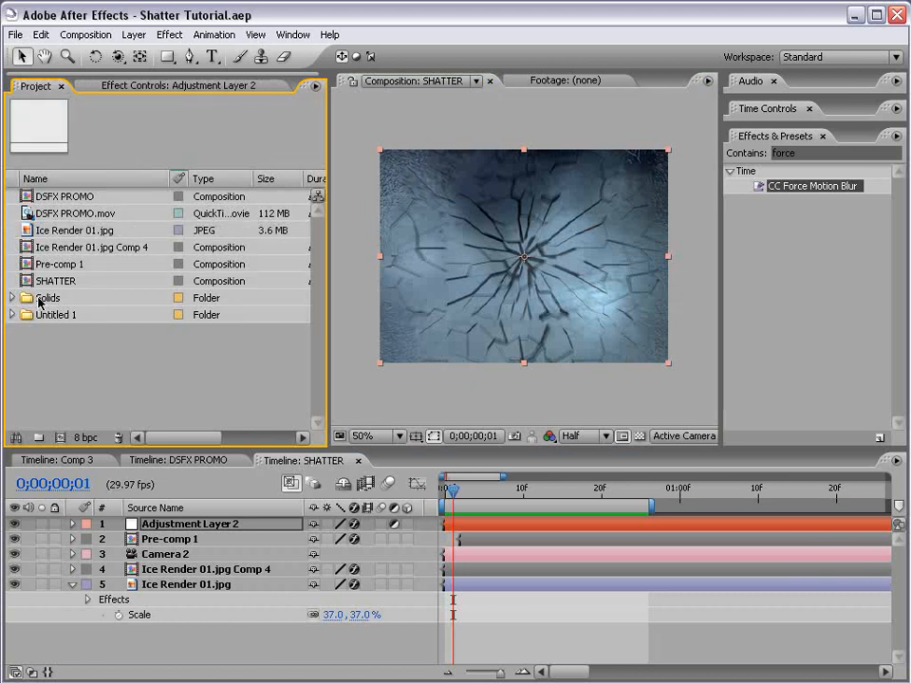
pyautogui.moveTo(44, 283); pyautogui.dragTo(67, 439)
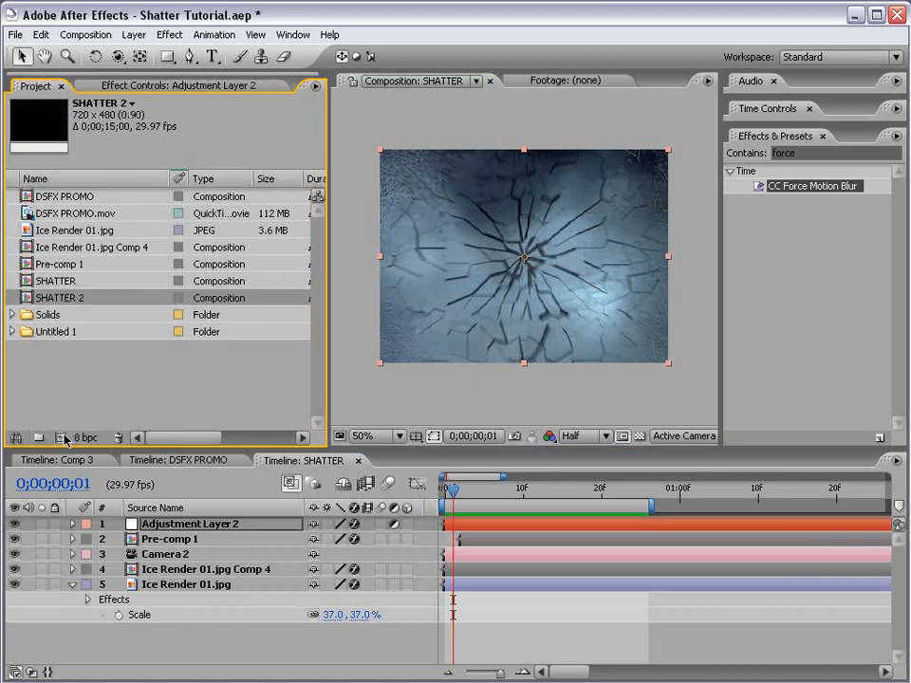
pyautogui.moveTo(446, 490)
pyautogui.mouseDown()
pyautogui.moveTo(482, 490)
pyautogui.moveTo(444, 491)
pyautogui.mouseUp()
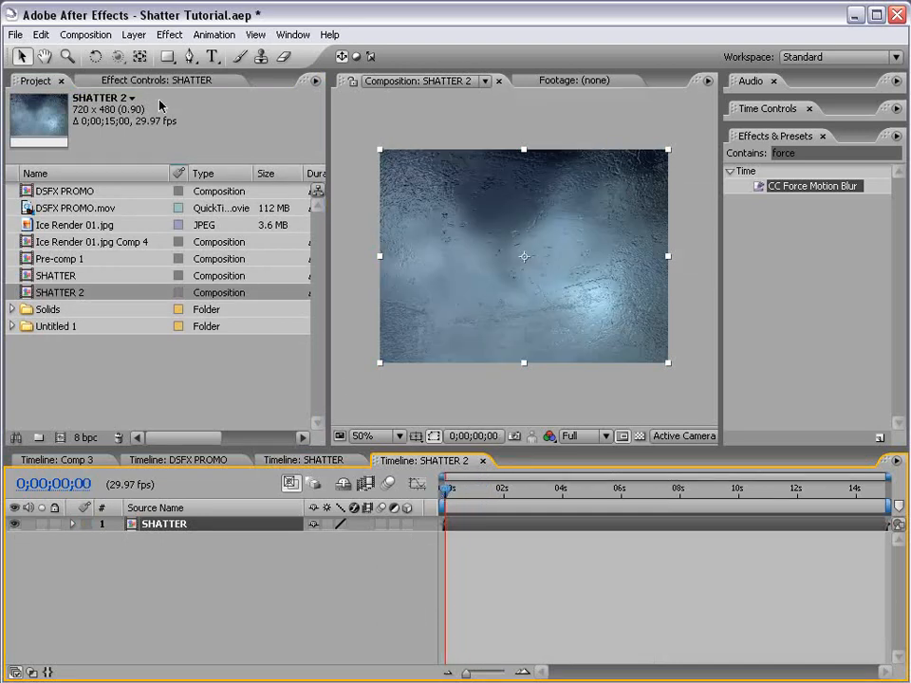
# Step: Apply the Slider Control expression control to the SHATTER layer in SHATTER 2
pyautogui.click(169, 36)
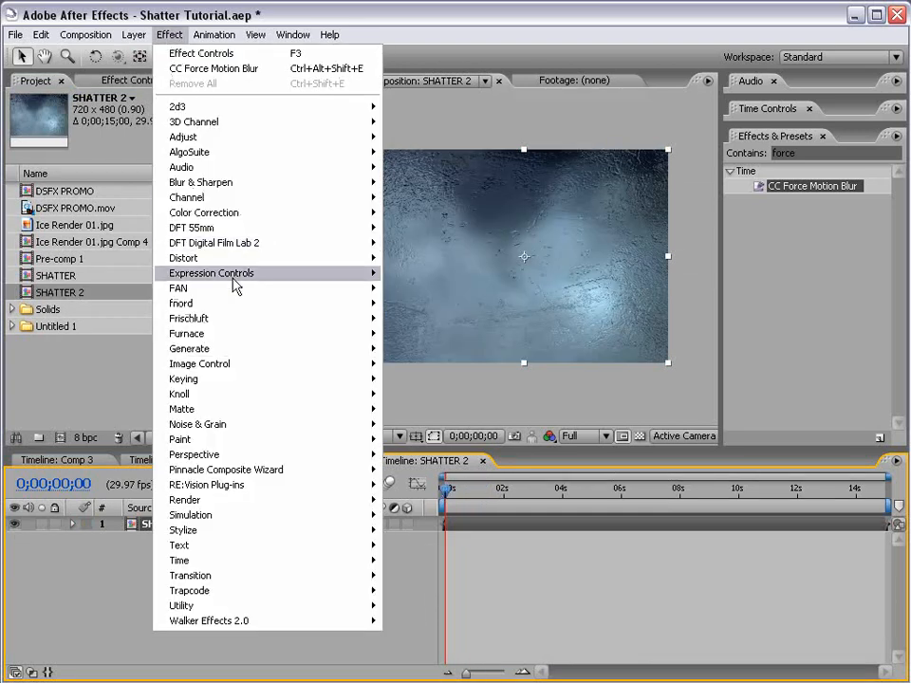
pyautogui.moveTo(233, 273)
pyautogui.click(420, 349)
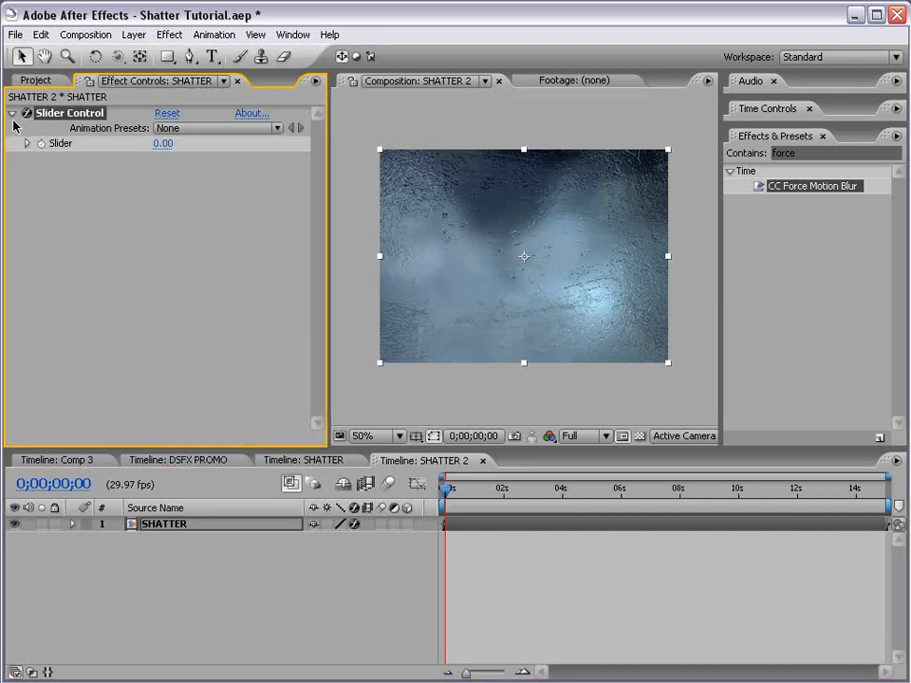
# Step: Add the expression wiggle(8,effect("Slider Control")("Slider")) to the SHATTER layer's Position, linking the amount to the slider
pyautogui.click(164, 524)
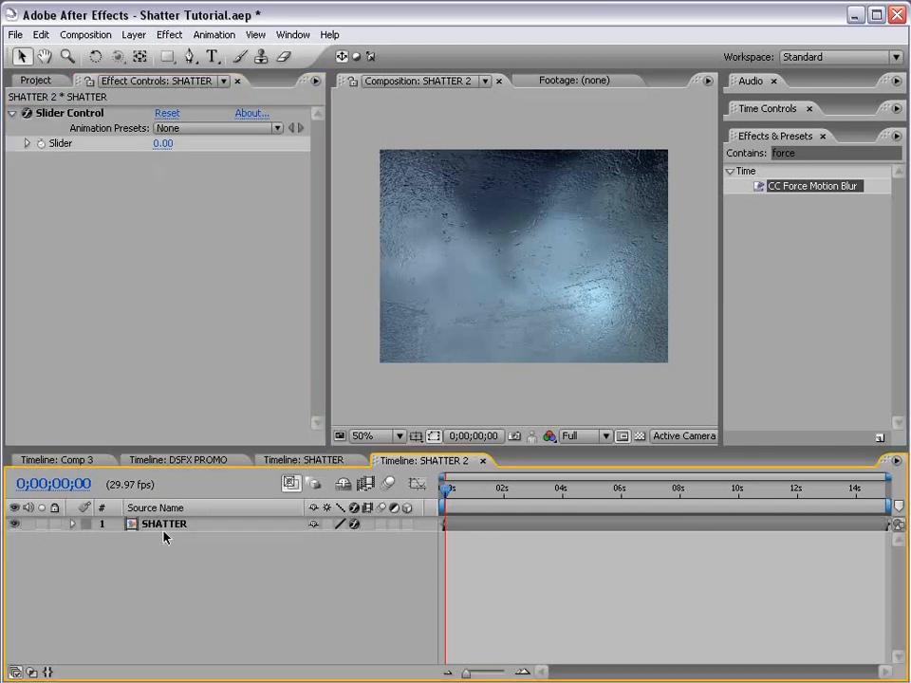
pyautogui.press('p')
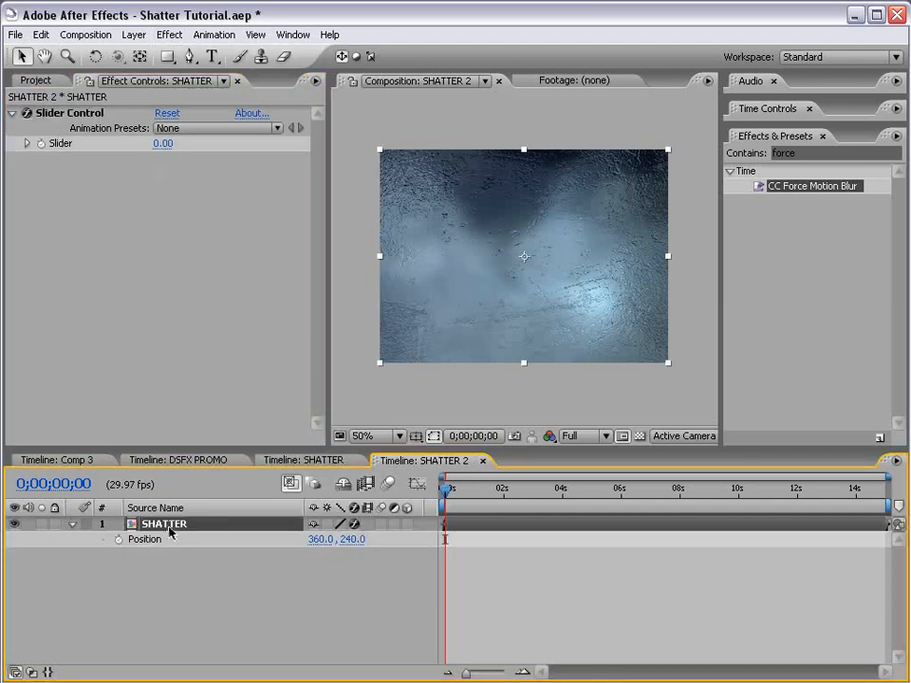
pyautogui.keyDown('alt'); pyautogui.click(119, 540); pyautogui.keyUp('alt')
pyautogui.write('wiggle(8,')
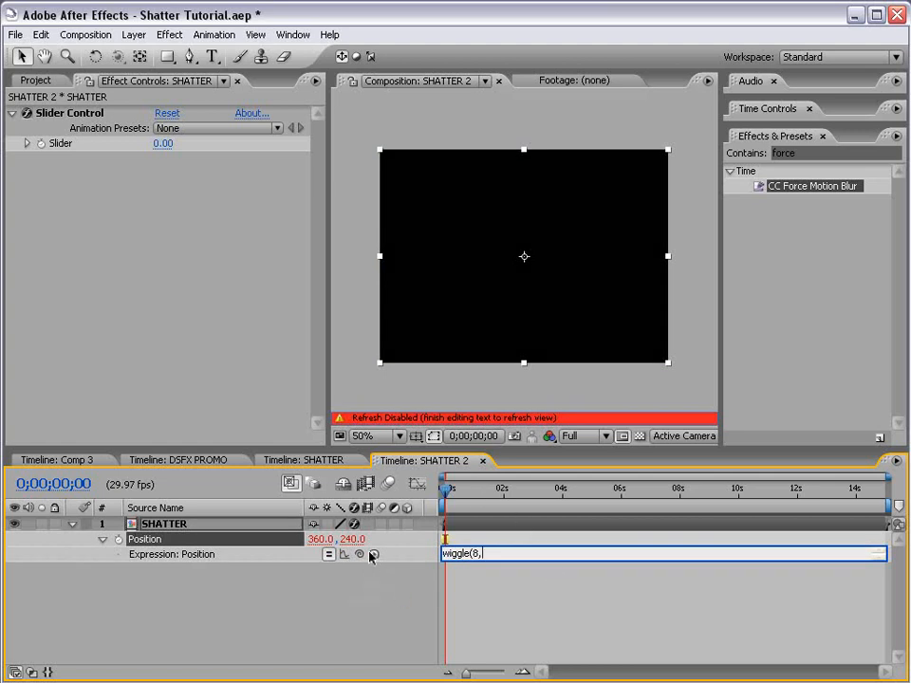
pyautogui.moveTo(370, 556); pyautogui.dragTo(73, 145)
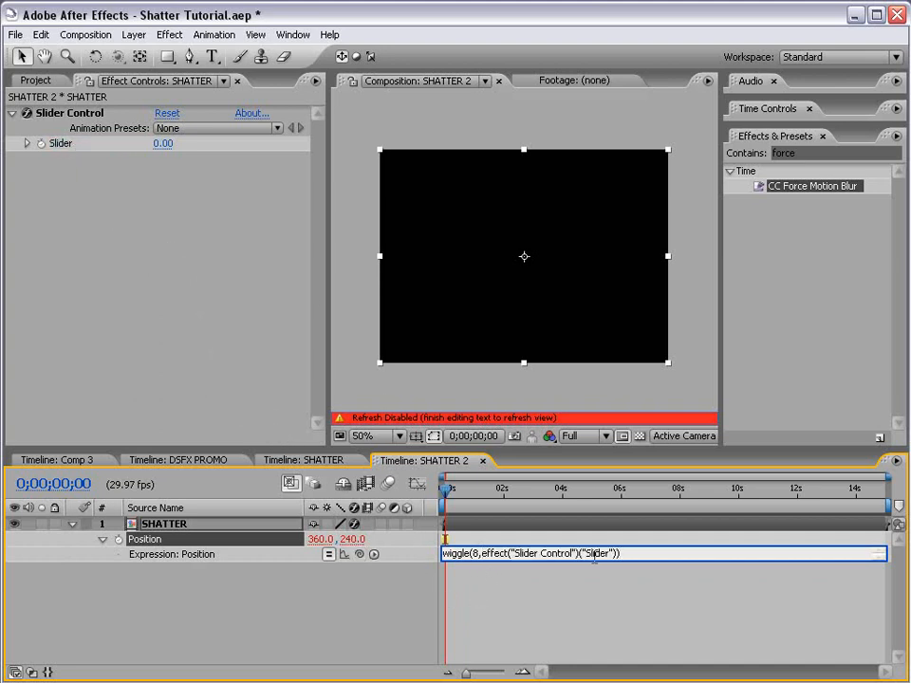
pyautogui.click(592, 598)
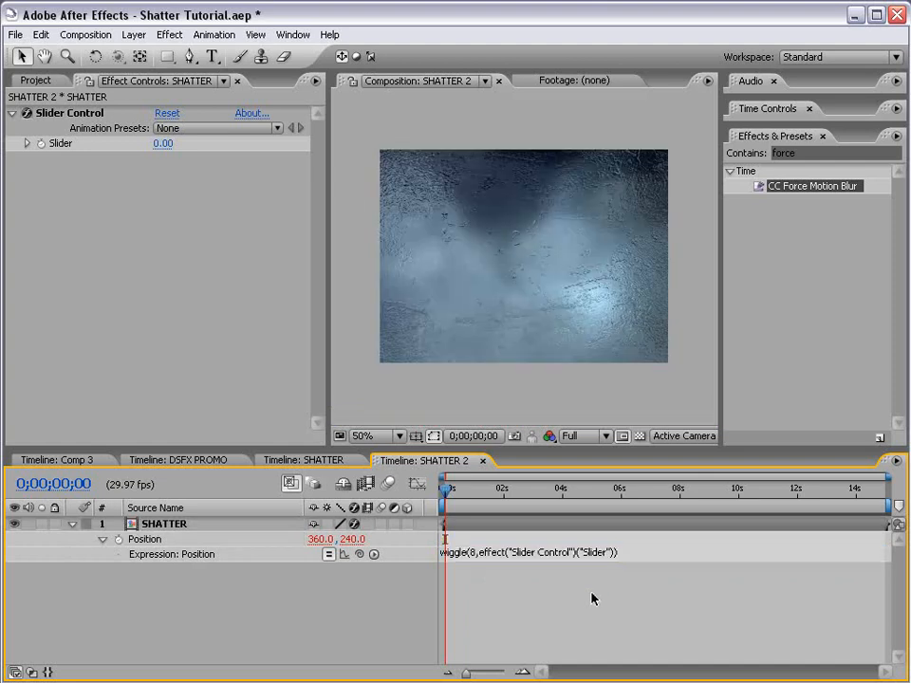
# Step: Keyframe the SHATTER layer's Slider from 50 at frame 0 to 0 at frame 19
pyautogui.click(40, 144)
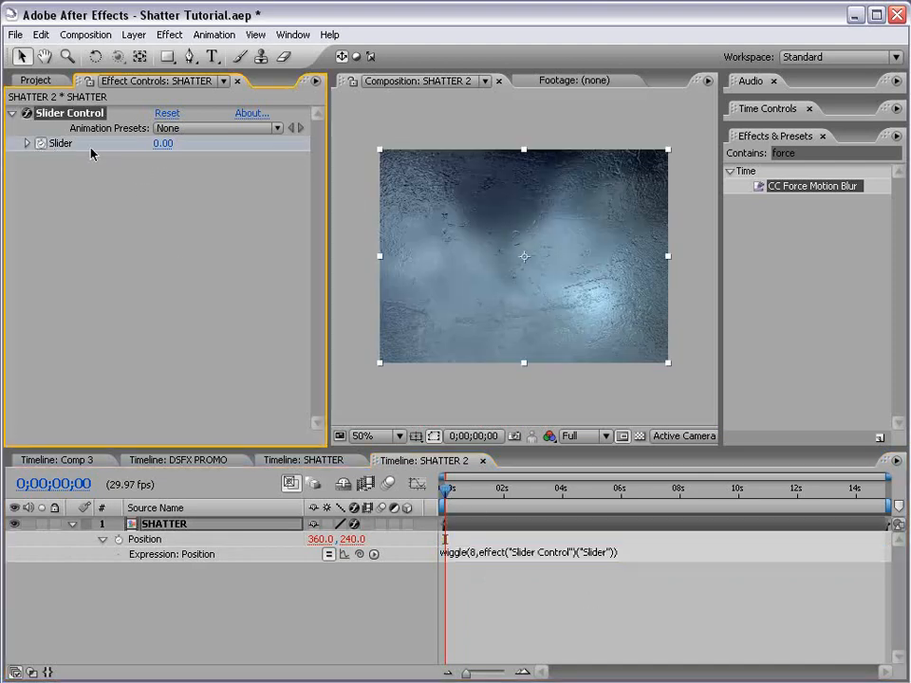
pyautogui.click(162, 143)
pyautogui.write('5')
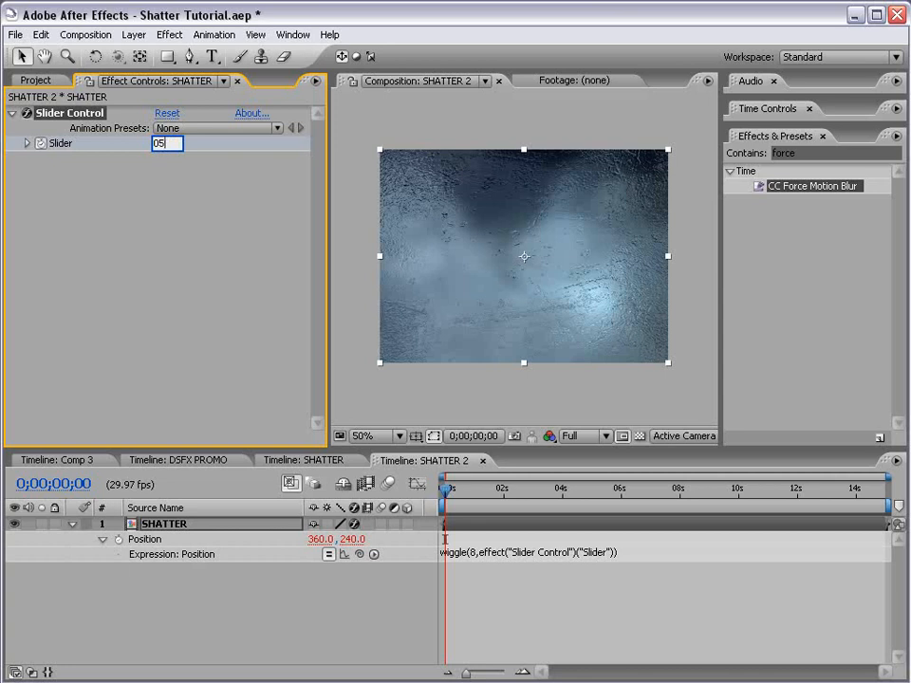
pyautogui.write('0')
pyautogui.press('Return')
pyautogui.moveTo(454, 491)
pyautogui.mouseDown()
pyautogui.moveTo(494, 499)
pyautogui.moveTo(463, 504)
pyautogui.mouseUp()
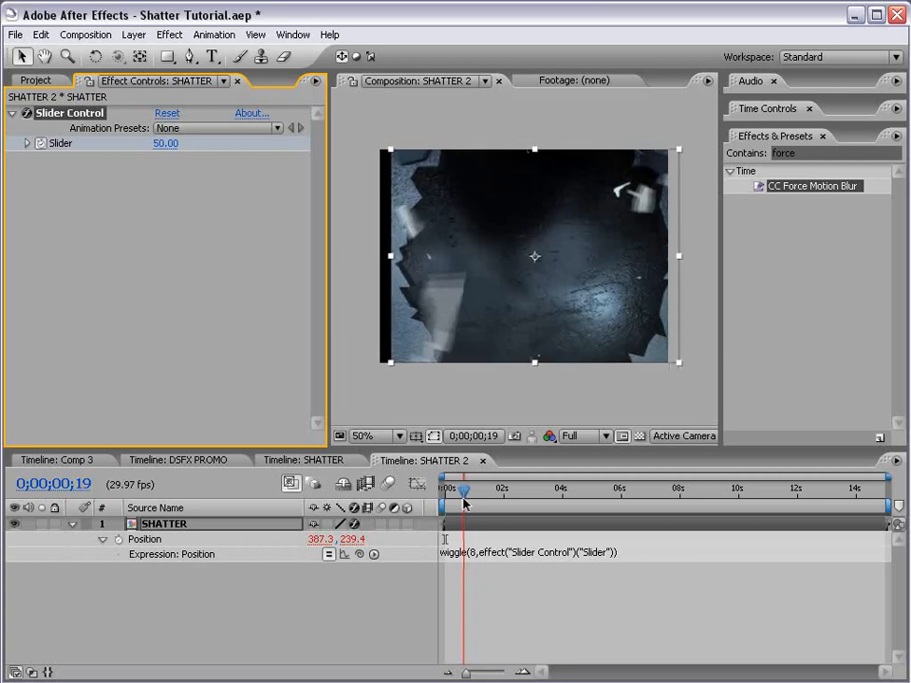
pyautogui.click(165, 145)
pyautogui.write('0')
pyautogui.press('Return')
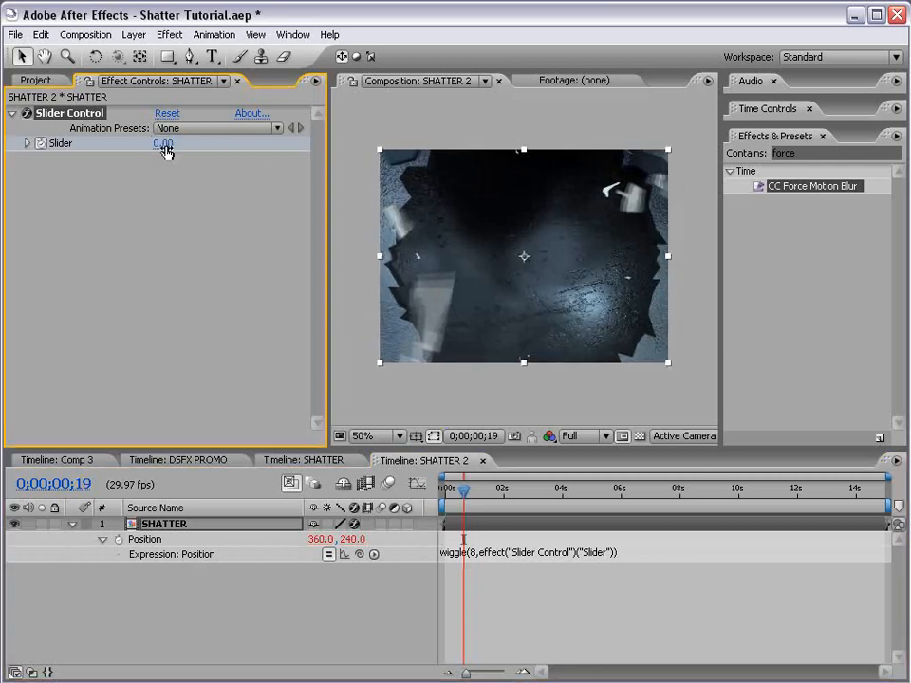
# Step: Easy-ease the Slider keyframe at frame 19 and check its falloff curve in the Graph Editor
pyautogui.press('u')
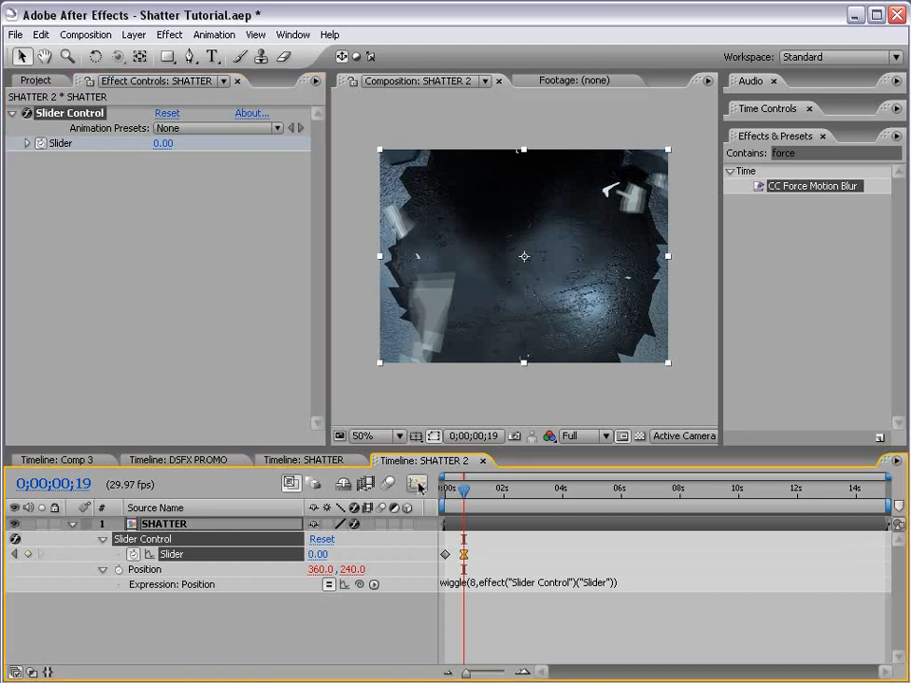
pyautogui.hotkey('shift', 'F3')
pyautogui.click(452, 494)
pyautogui.press('=')
pyautogui.press('=')
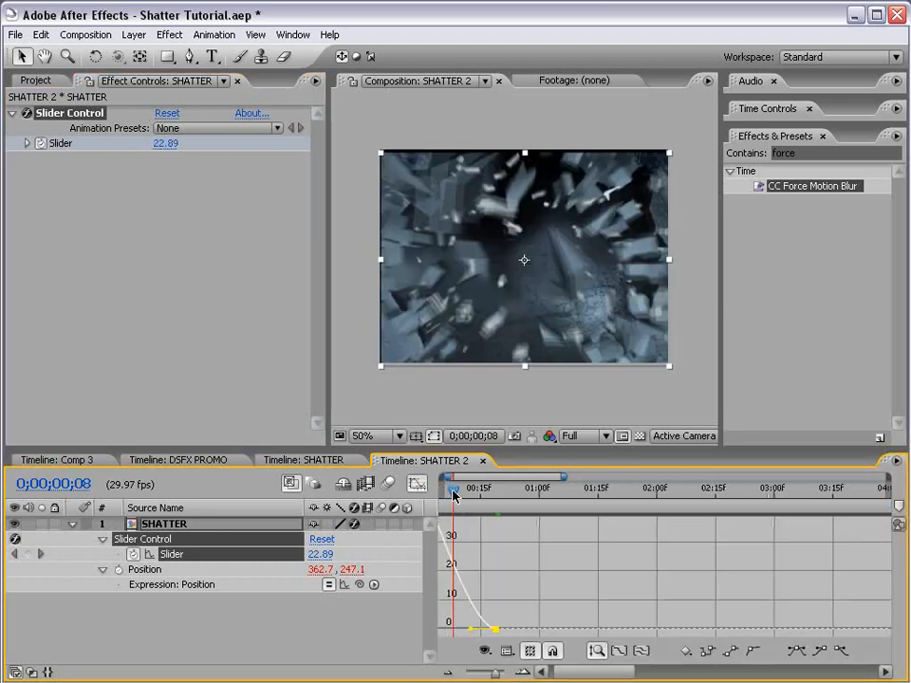
pyautogui.click(416, 485)
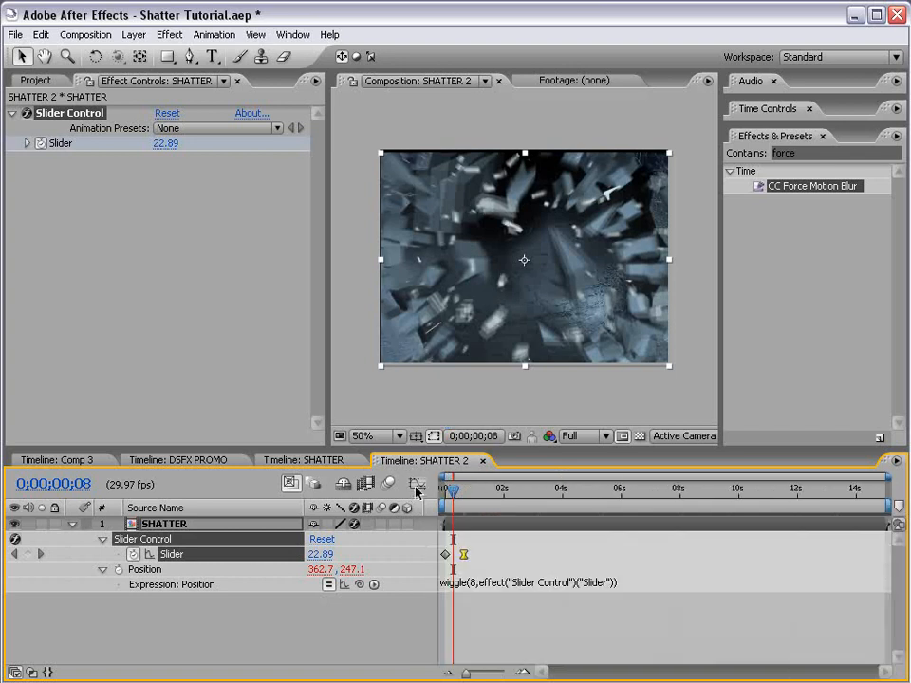
# Step: Apply Motion Tile to the SHATTER layer with Mirror Edges enabled and both Output Width and Output Height at 125
pyautogui.click(806, 153)
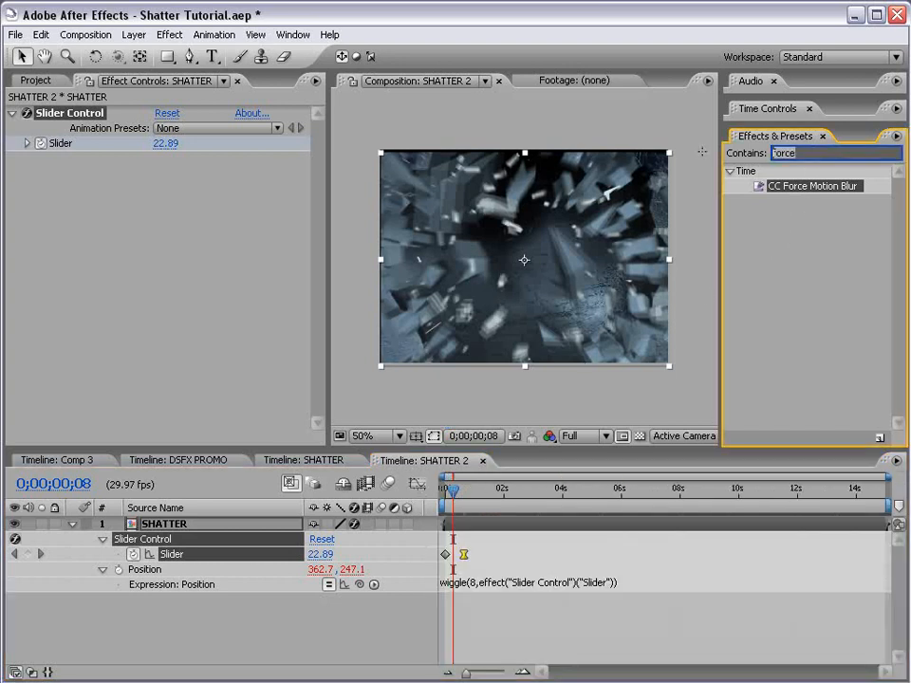
pyautogui.write('motion')
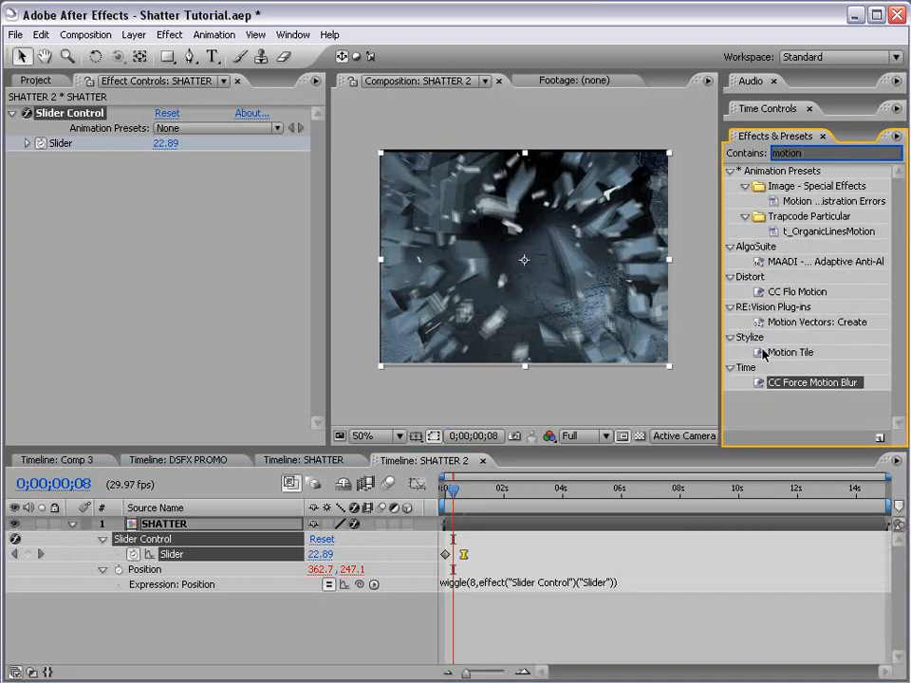
pyautogui.moveTo(806, 357); pyautogui.dragTo(603, 527)
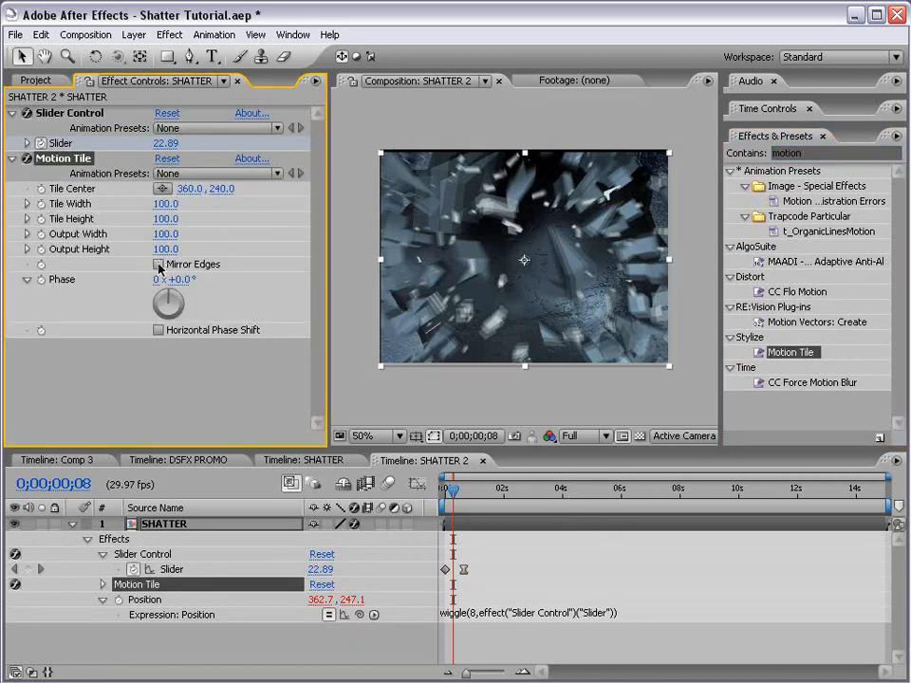
pyautogui.click(166, 234)
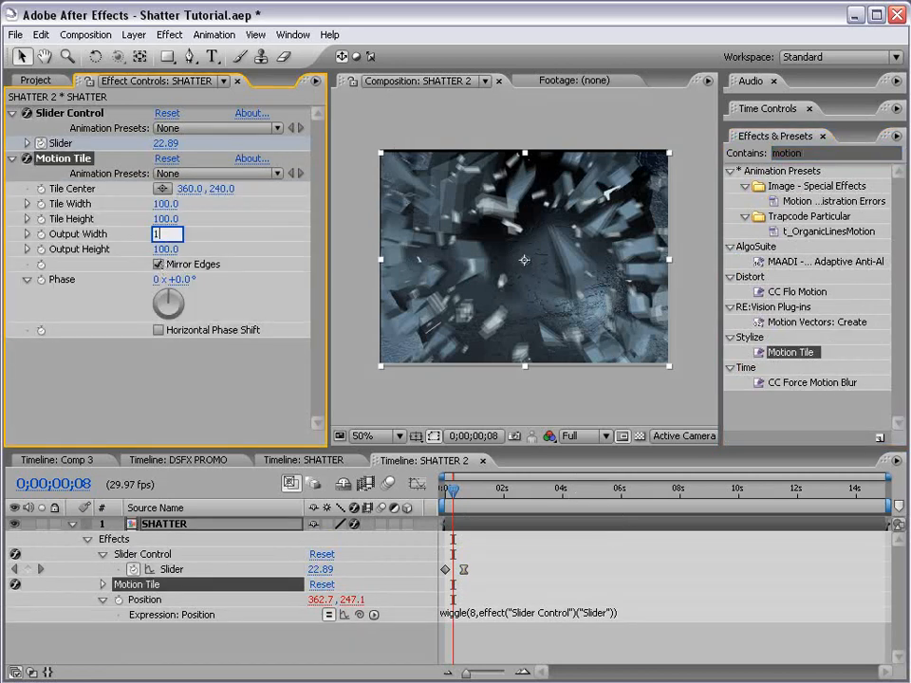
pyautogui.write('125')
pyautogui.press('Tab')
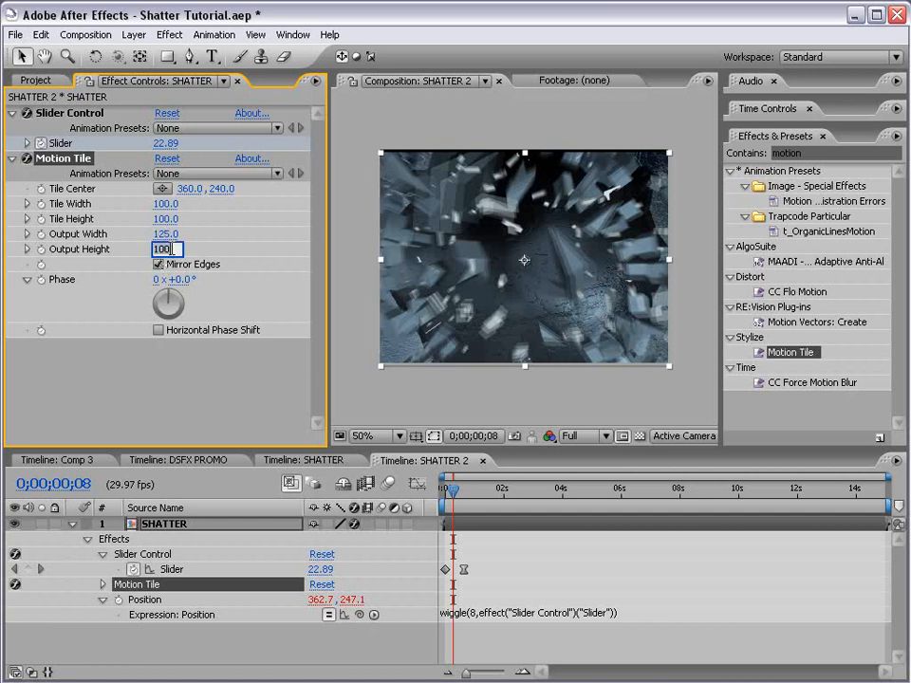
pyautogui.write('125.')
pyautogui.click(429, 381)
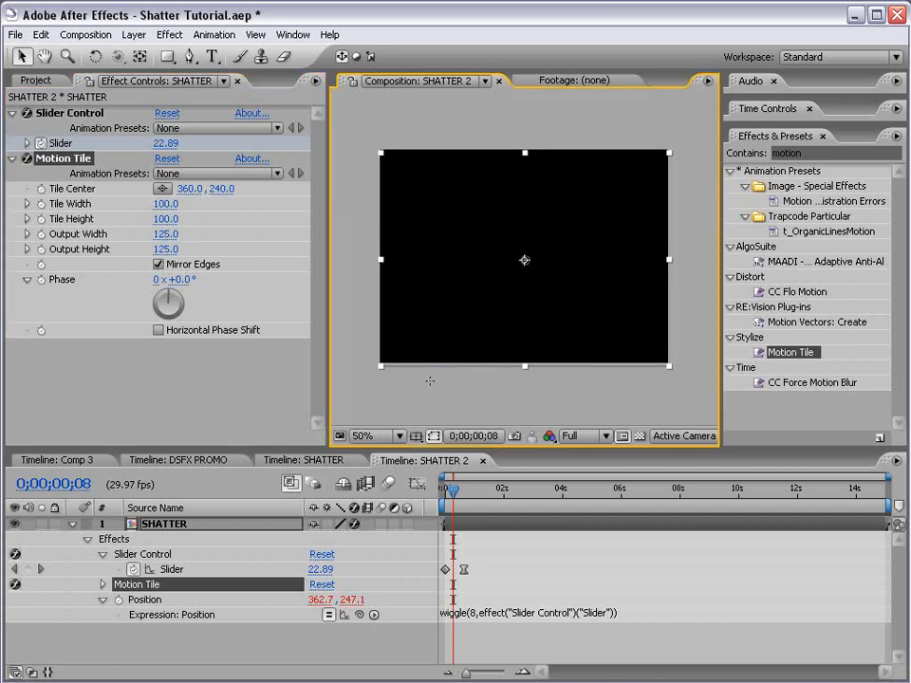
# Step: Enable motion blur for the SHATTER layer in SHATTER 2 and preview the camera shake
pyautogui.click(359, 536)
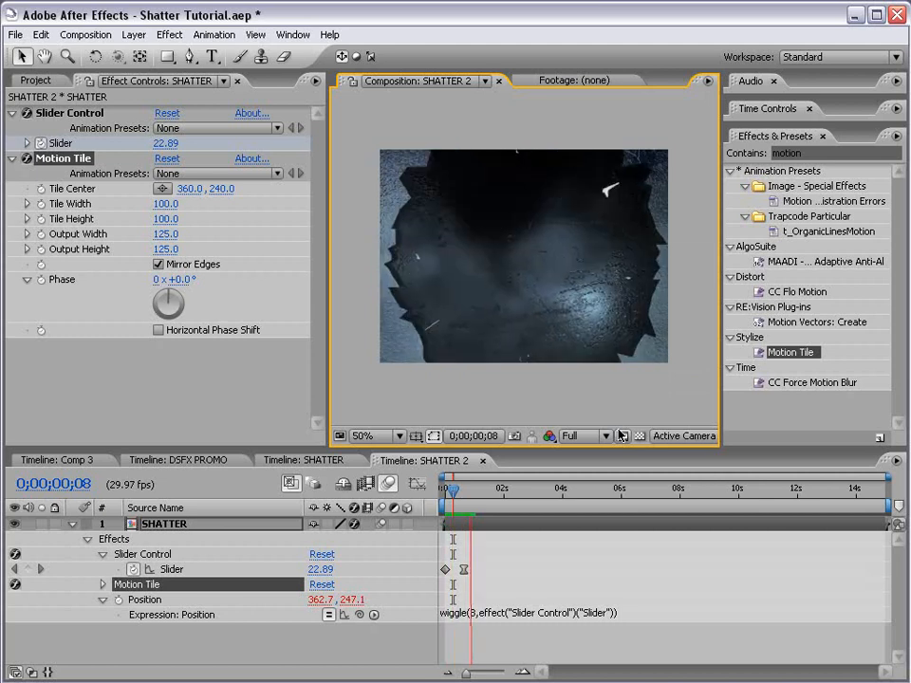
# Step: Apply Fast Blur to the Ice Render 01.jpg layer in SHATTER with Repeat Edge Pixels enabled and Blurriness 23
pyautogui.press('space')
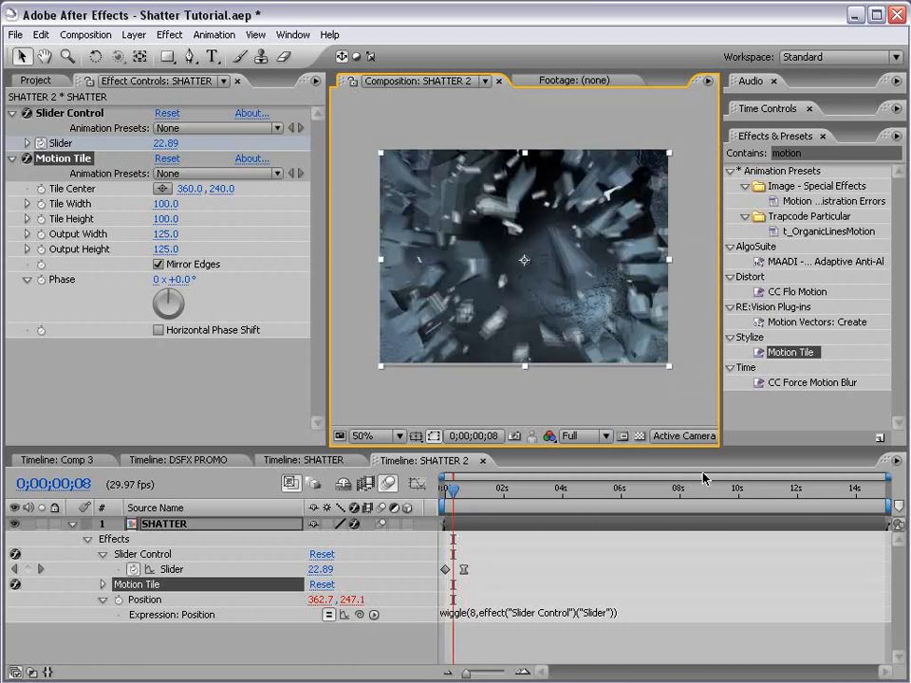
pyautogui.click(304, 461)
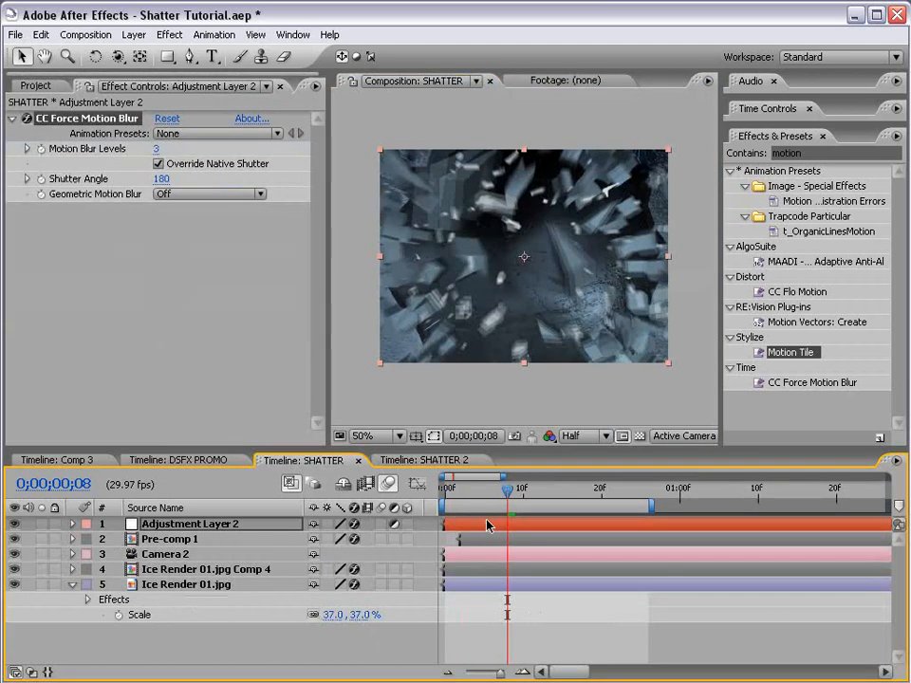
pyautogui.click(481, 587)
pyautogui.click(170, 34)
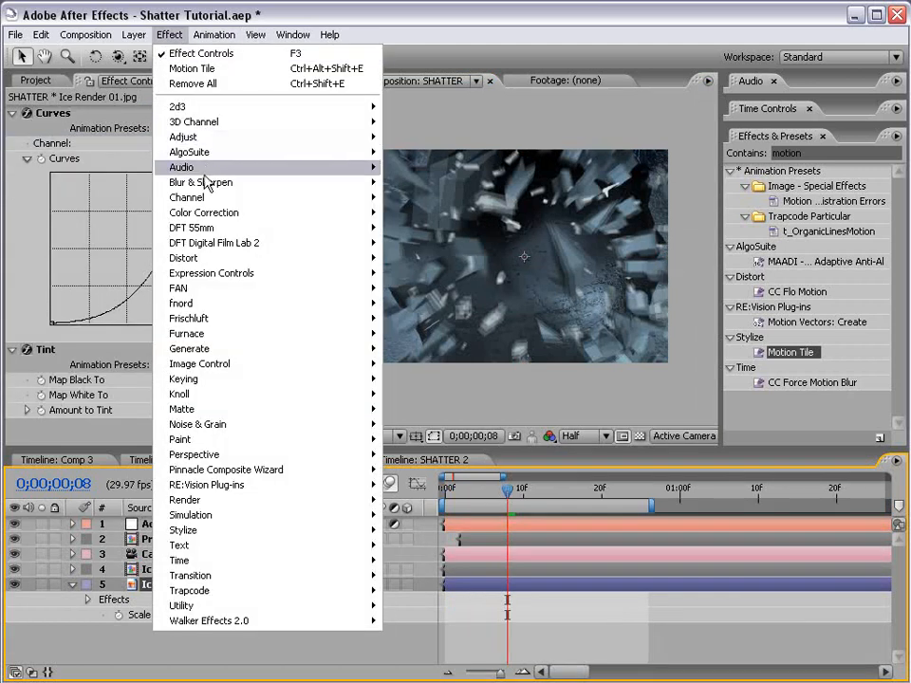
pyautogui.moveTo(207, 182)
pyautogui.click(500, 286)
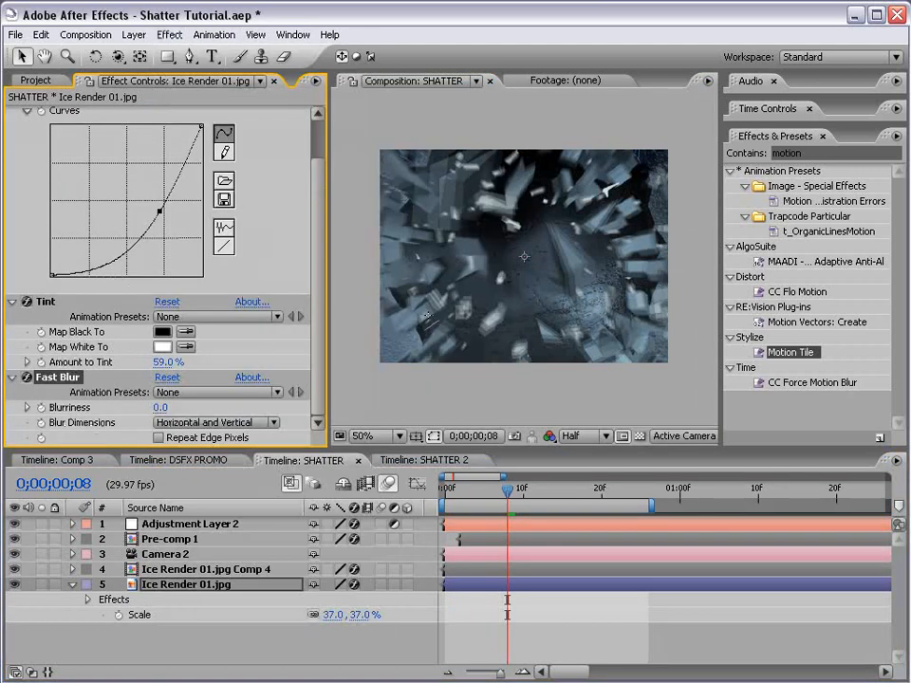
pyautogui.click(159, 437)
pyautogui.moveTo(177, 406); pyautogui.dragTo(183, 403)
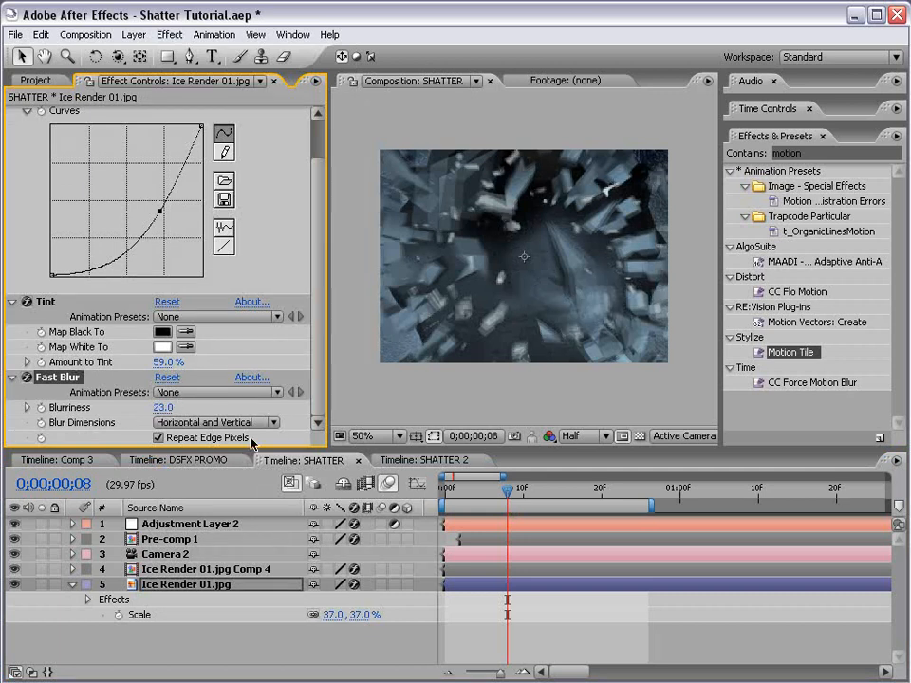
# Step: Check the blurred background behind the explosion at several frames in SHATTER 2
pyautogui.click(457, 460)
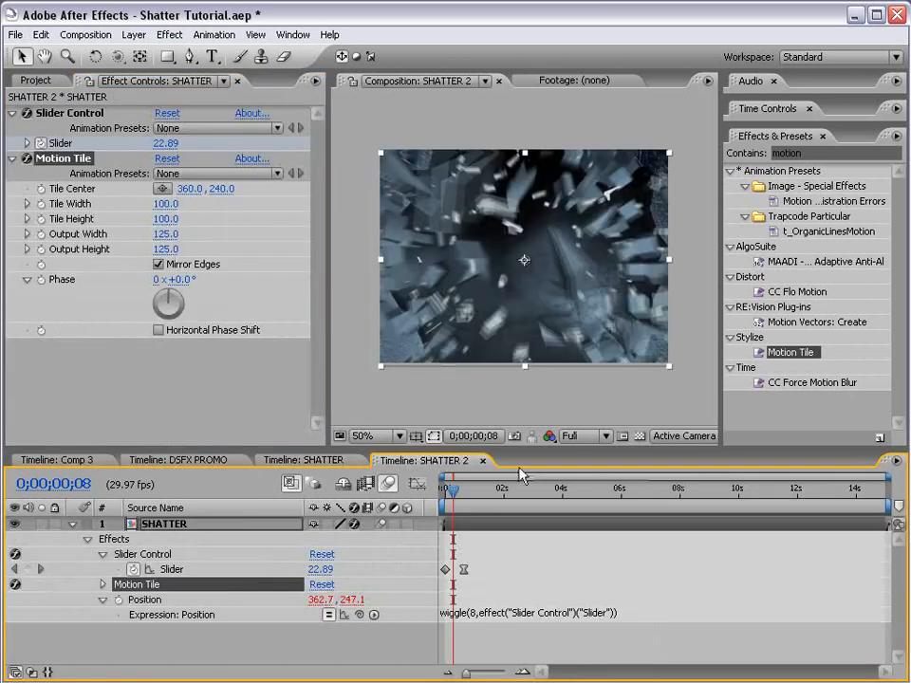
pyautogui.click(465, 486)
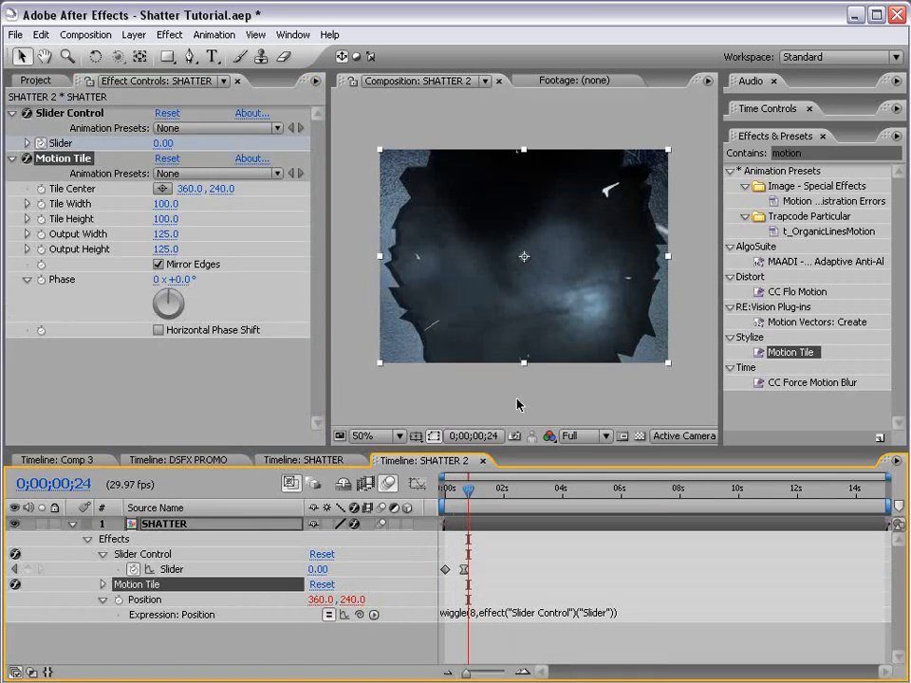
pyautogui.scroll(1, 520, 242)
pyautogui.scroll(-1, 521, 247)
pyautogui.moveTo(474, 484); pyautogui.dragTo(452, 497)
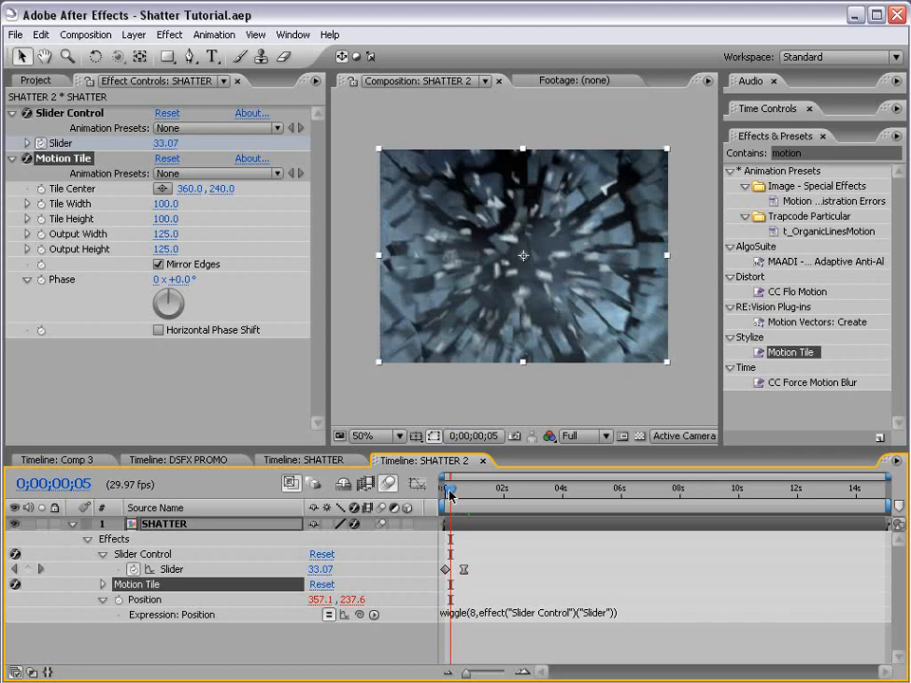
# Step: Create a composition from the Ice Explode_1.mov footage and scrub through its explosion
pyautogui.click(35, 80)
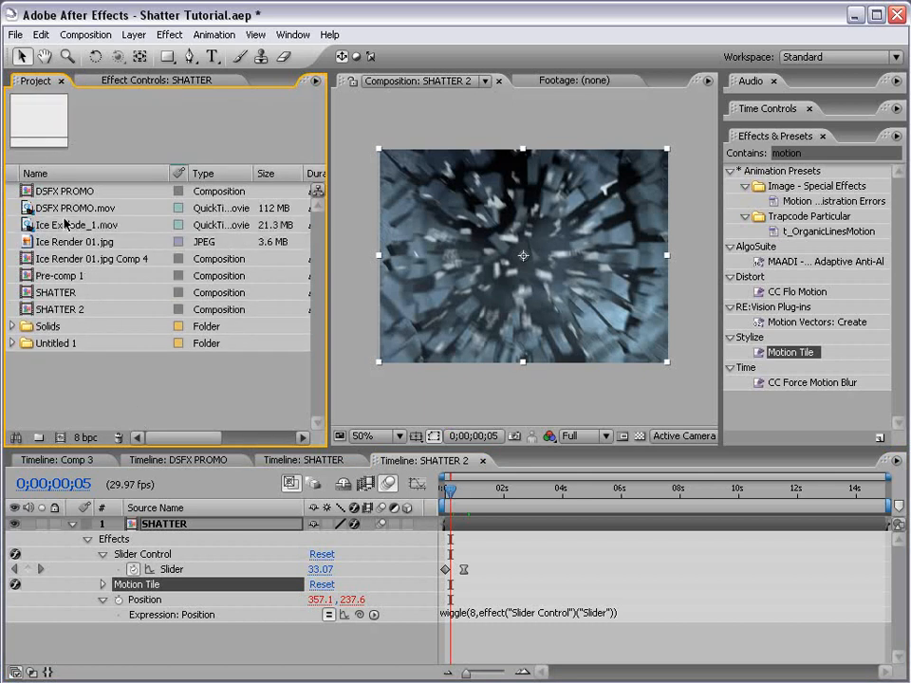
pyautogui.click(67, 226)
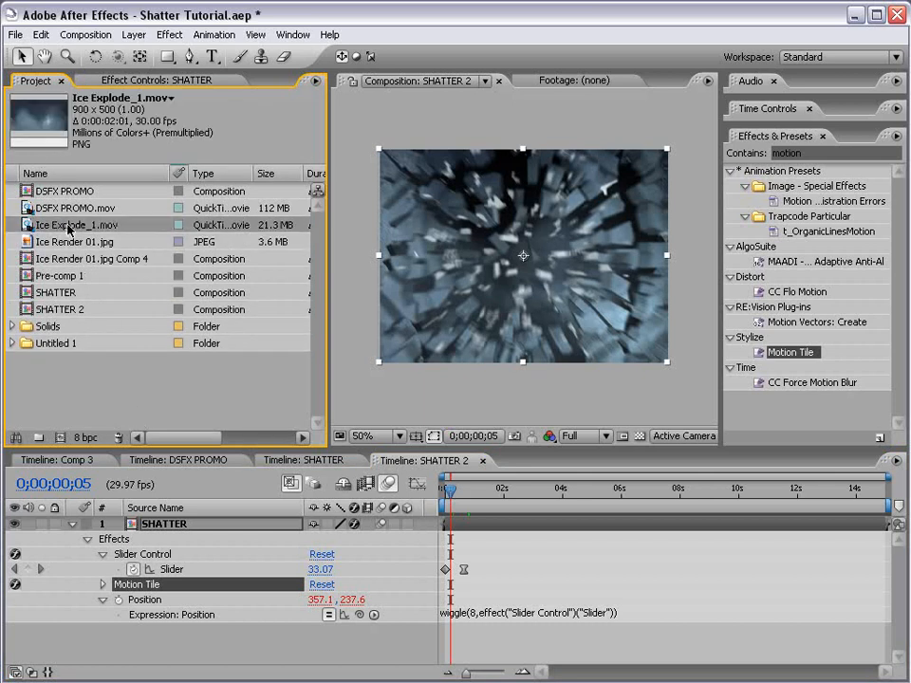
pyautogui.moveTo(68, 228); pyautogui.dragTo(62, 437)
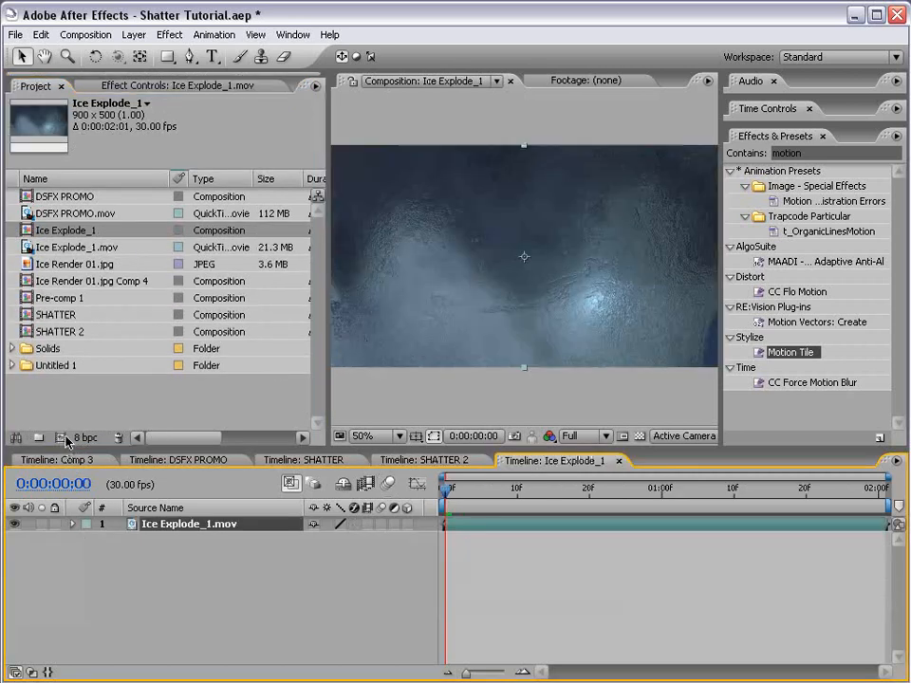
pyautogui.moveTo(446, 488); pyautogui.dragTo(489, 501)
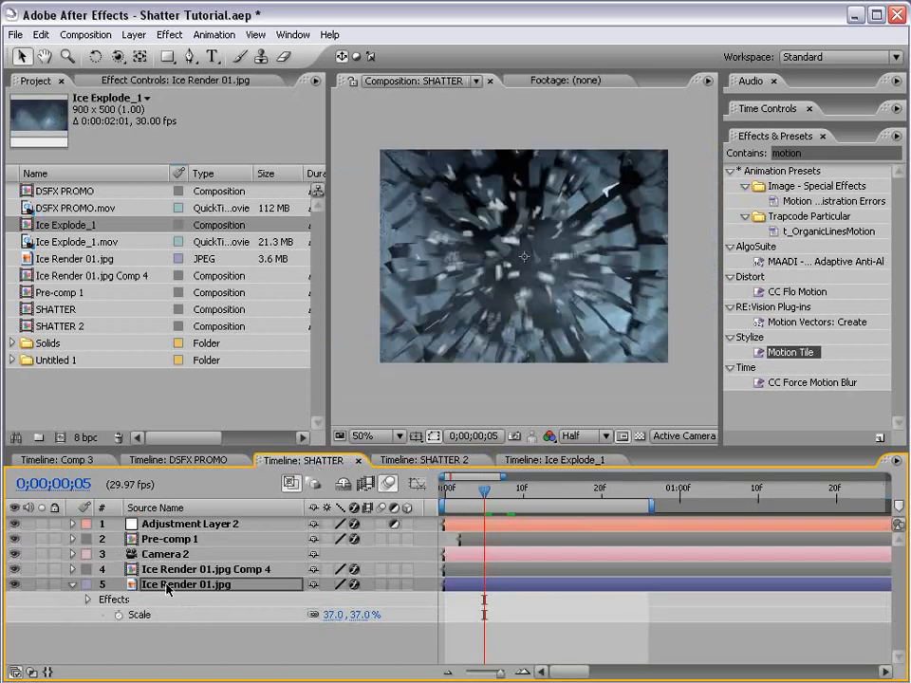
# Step: Compare the Shape settings of the Shatter effect on Ice Render 01.jpg Comp 4 with the shards in the Ice Explode_1 composition
pyautogui.click(167, 569)
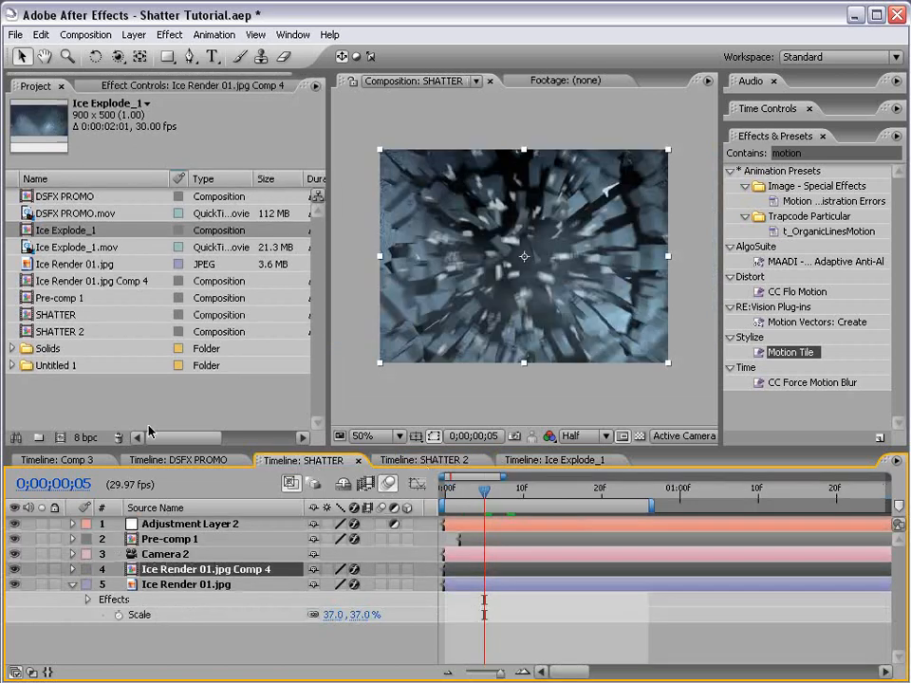
pyautogui.click(142, 86)
pyautogui.click(26, 179)
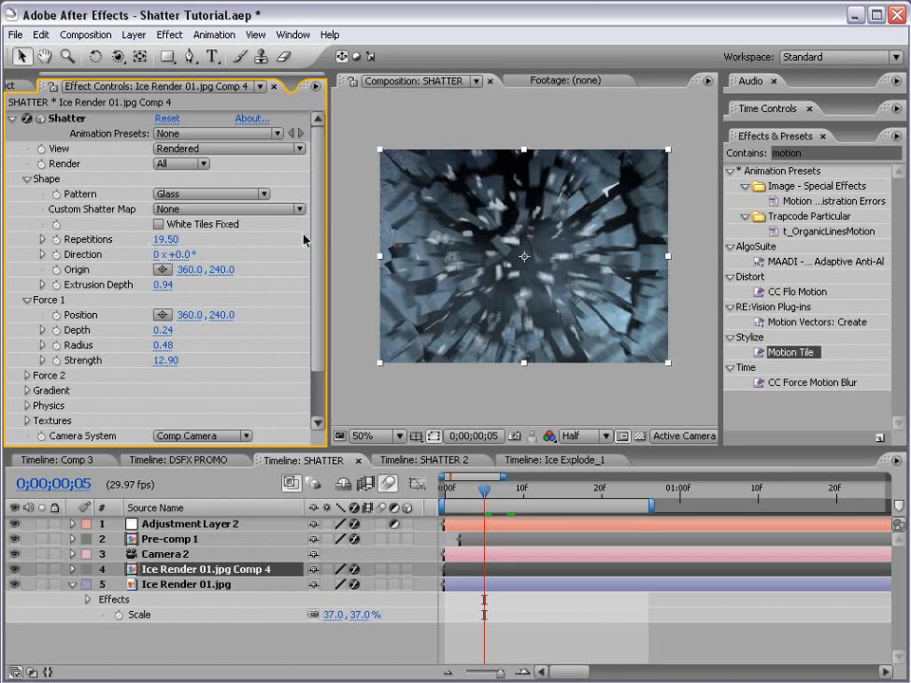
pyautogui.click(544, 461)
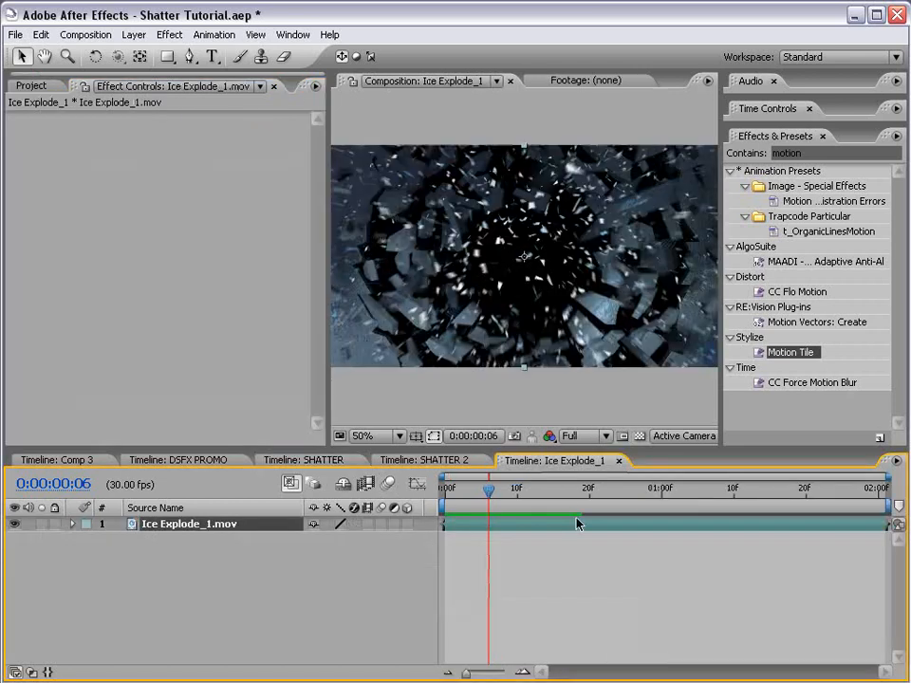
pyautogui.scroll(2, 514, 260)
pyautogui.scroll(-2, 514, 260)
pyautogui.scroll(2, 512, 262)
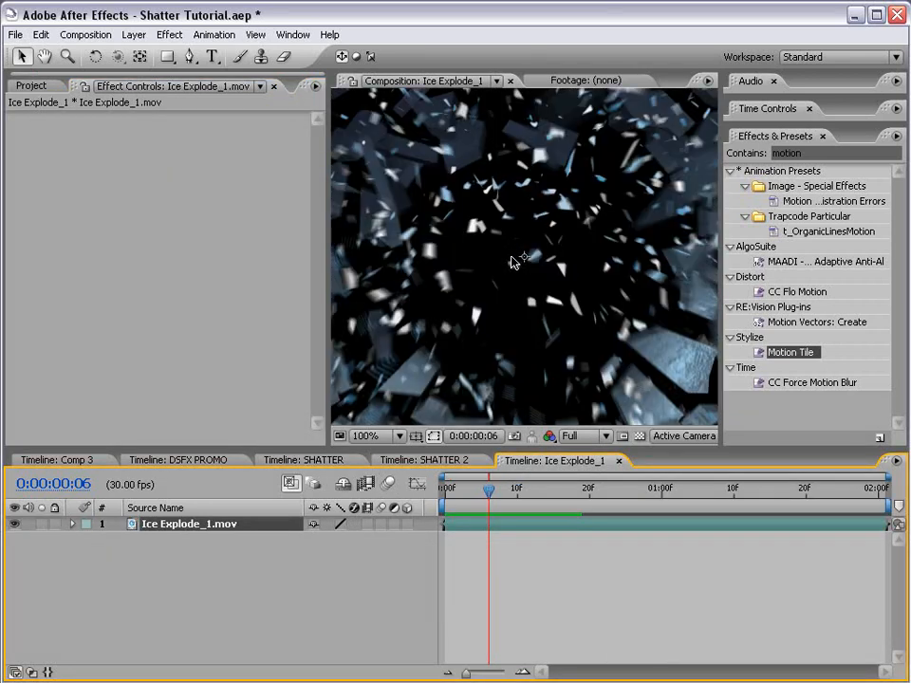
pyautogui.scroll(-2, 512, 262)
# Step: Duplicate the Ice Explode_1.mov layer with the copy starting at about frame 22, and time-reverse the original layer
pyautogui.moveTo(531, 488); pyautogui.dragTo(621, 517)
pyautogui.hotkey('ctrl', 'd')
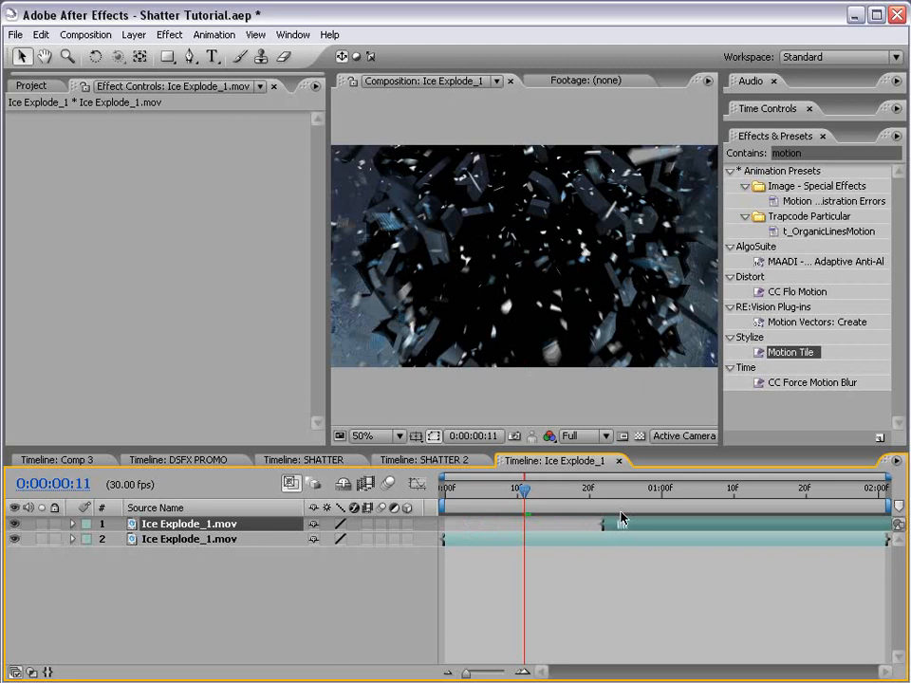
pyautogui.click(472, 541)
pyautogui.rightClick(475, 546)
pyautogui.moveTo(544, 617)
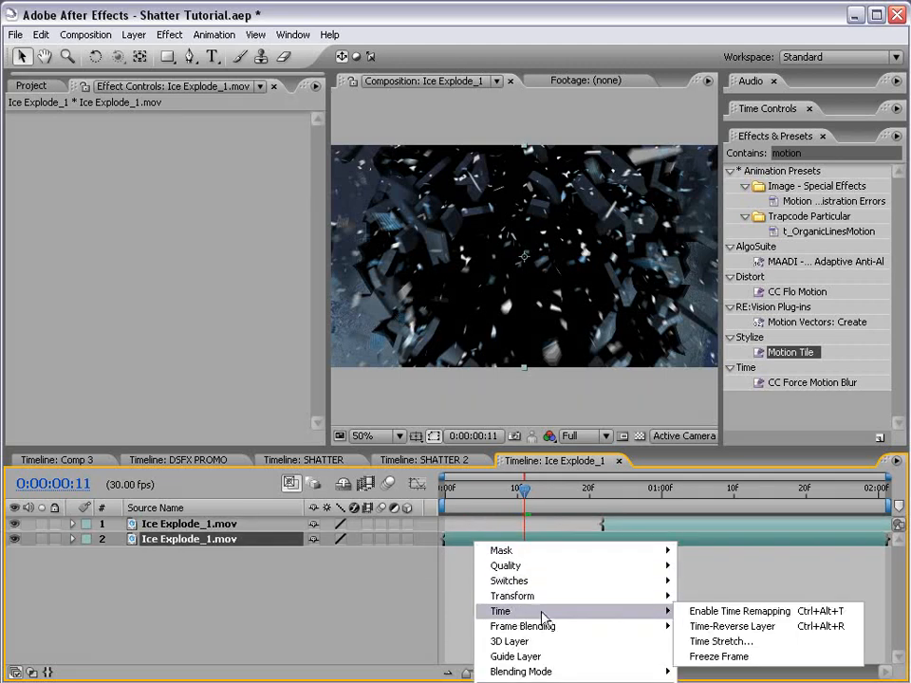
pyautogui.click(748, 628)
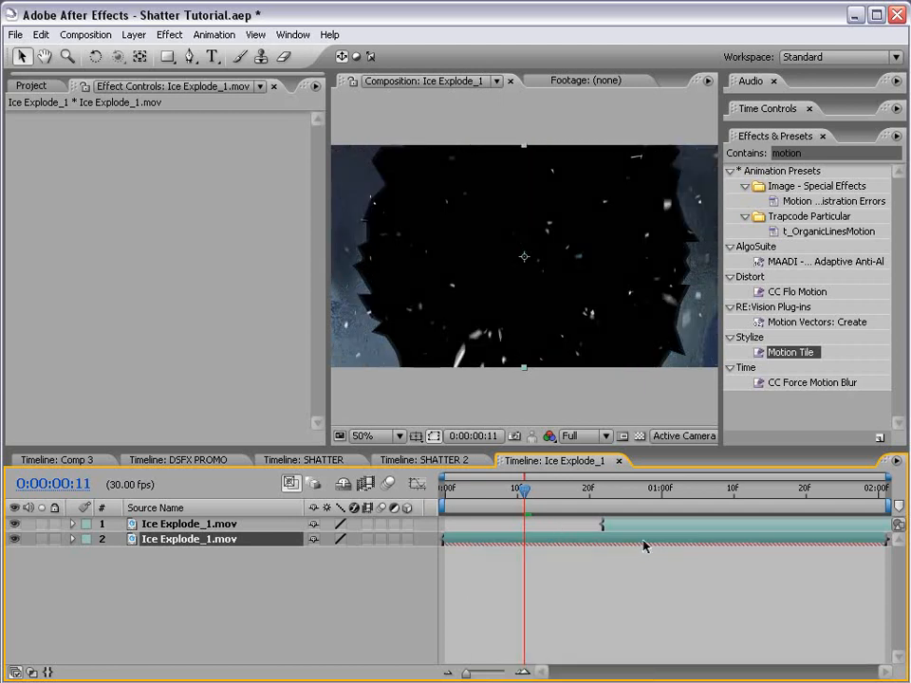
# Step: Slide the reversed layer to end at about frame 19, align the copy's start with that end, and preview the transition
pyautogui.moveTo(644, 545); pyautogui.dragTo(341, 543)
pyautogui.moveTo(629, 530); pyautogui.dragTo(615, 531)
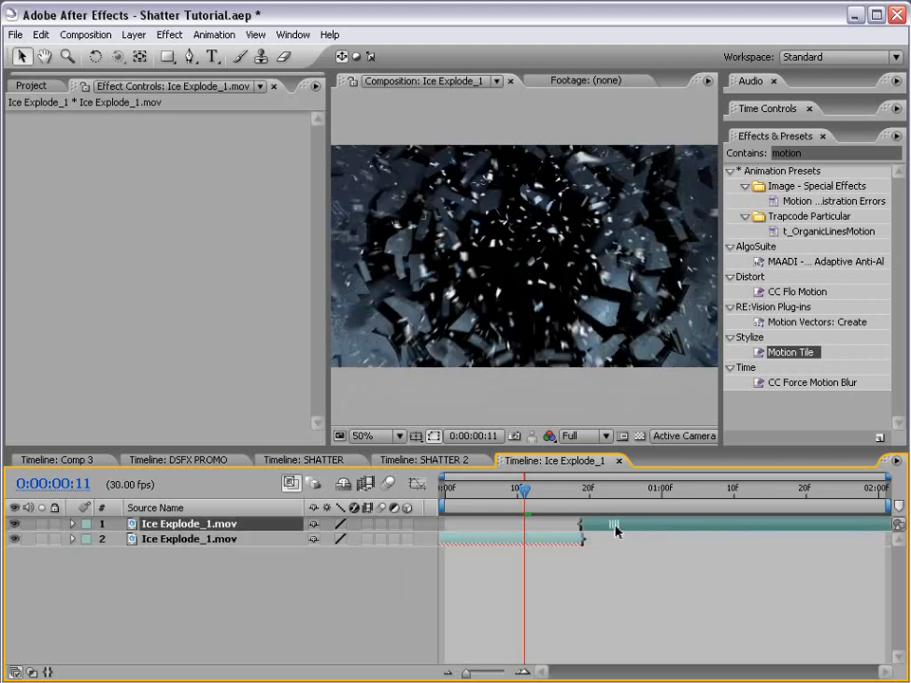
pyautogui.moveTo(525, 491); pyautogui.dragTo(588, 527)
pyautogui.moveTo(559, 488); pyautogui.dragTo(392, 516)
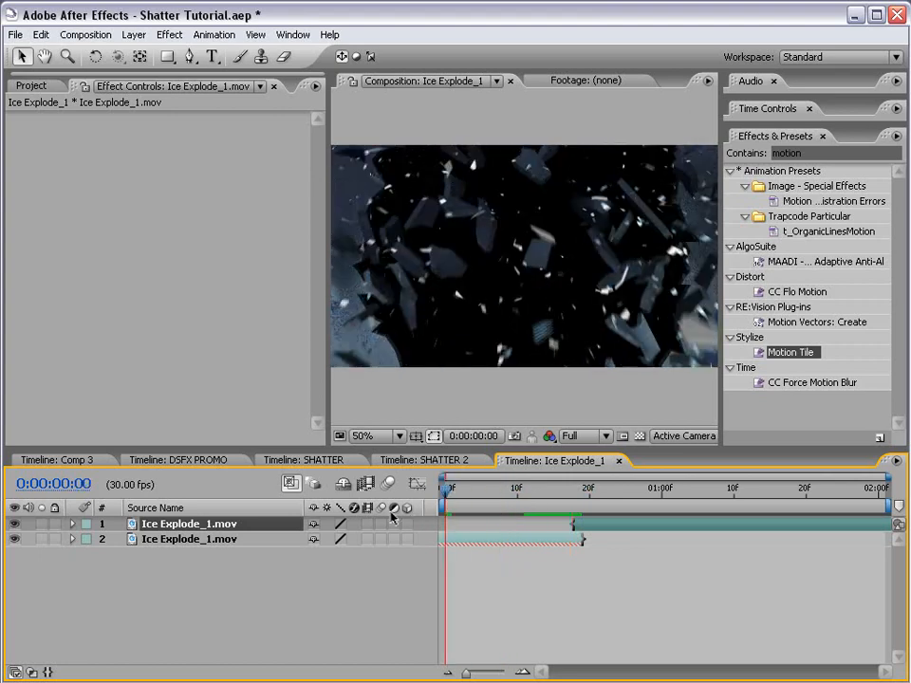
pyautogui.press('KP_0')
pyautogui.press('i')
# Step: Enable Time Remapping on the upper Ice Explode_1.mov layer and move its first keyframe from frame 19 to 0:00:01:00
pyautogui.rightClick(567, 547)
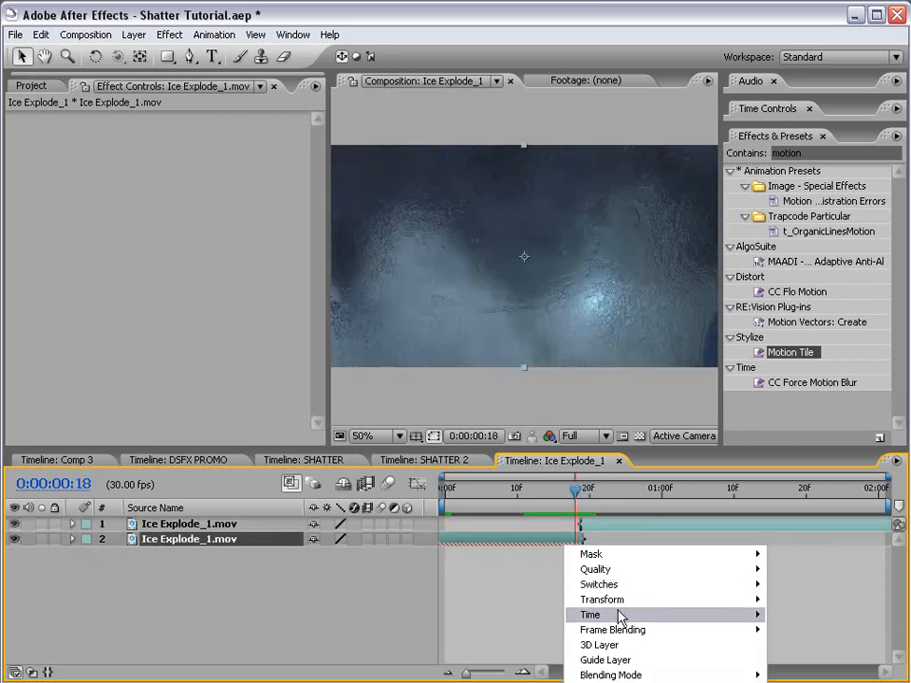
pyautogui.click(582, 525)
pyautogui.rightClick(610, 525)
pyautogui.moveTo(657, 583)
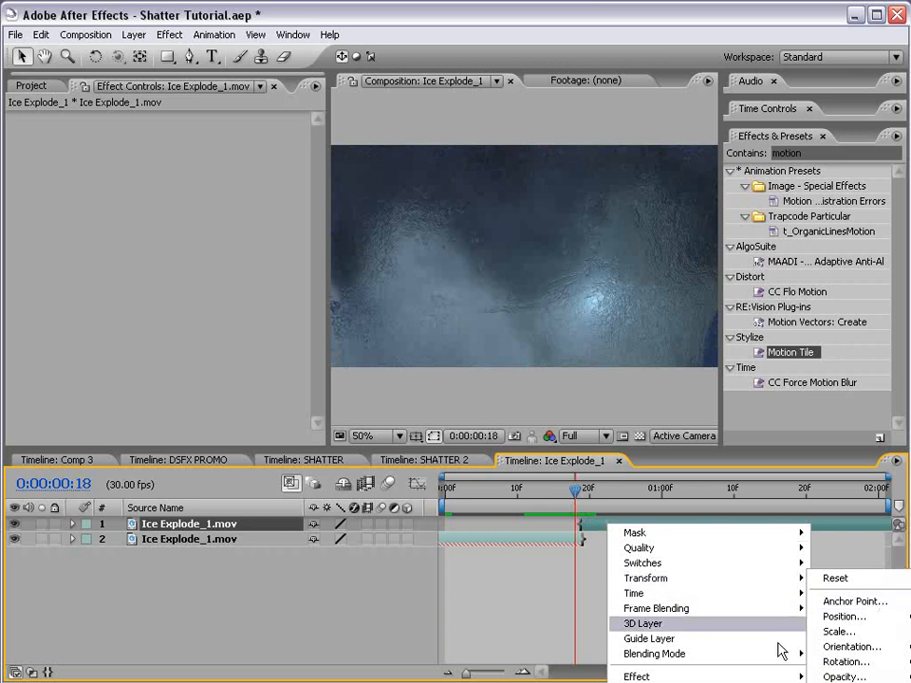
pyautogui.moveTo(740, 594)
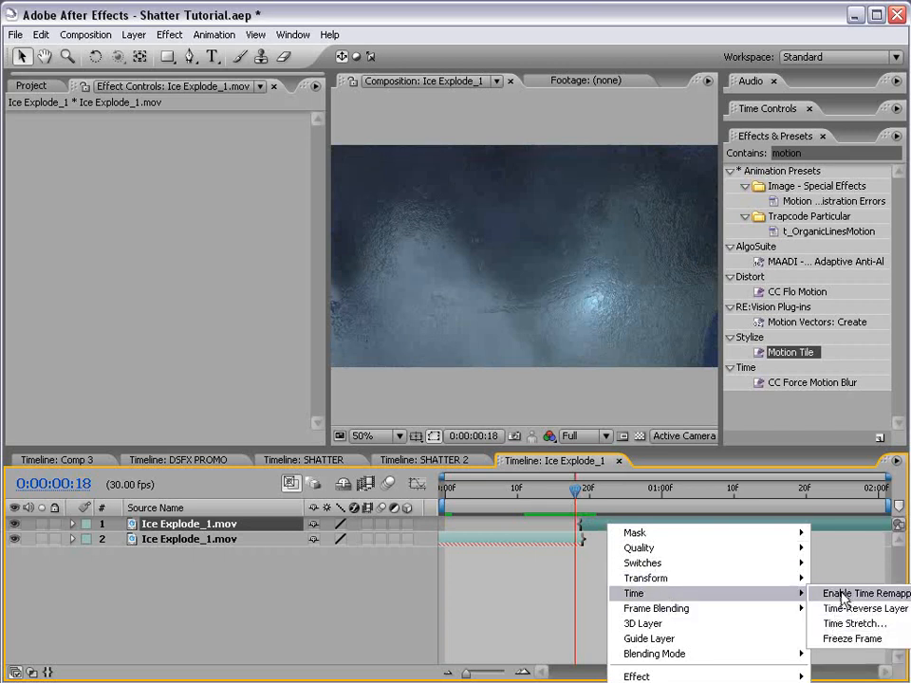
pyautogui.click(841, 594)
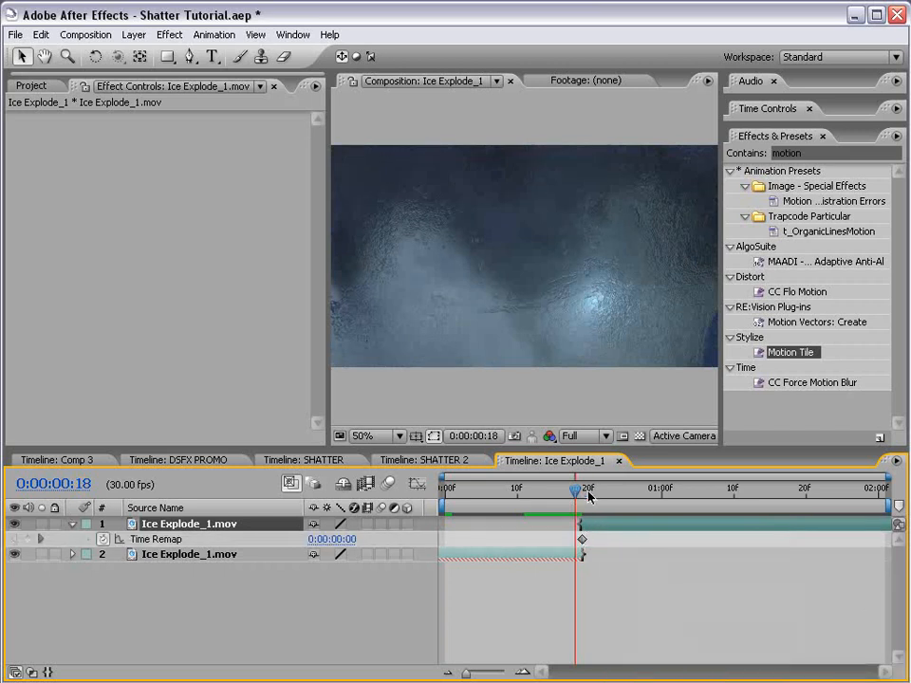
pyautogui.click(585, 497)
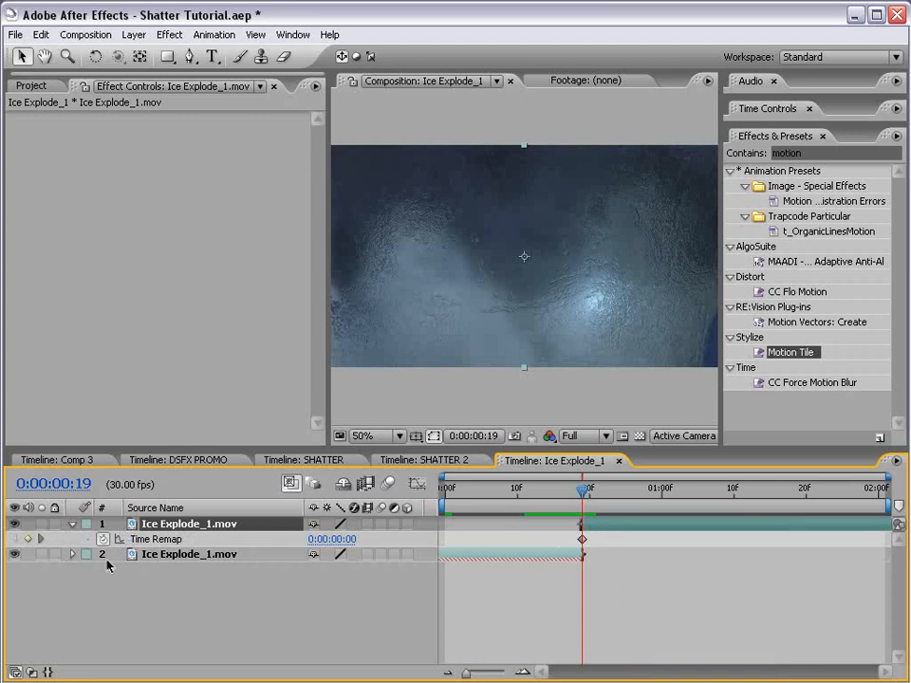
pyautogui.click(152, 541)
pyautogui.moveTo(584, 543); pyautogui.dragTo(661, 539)
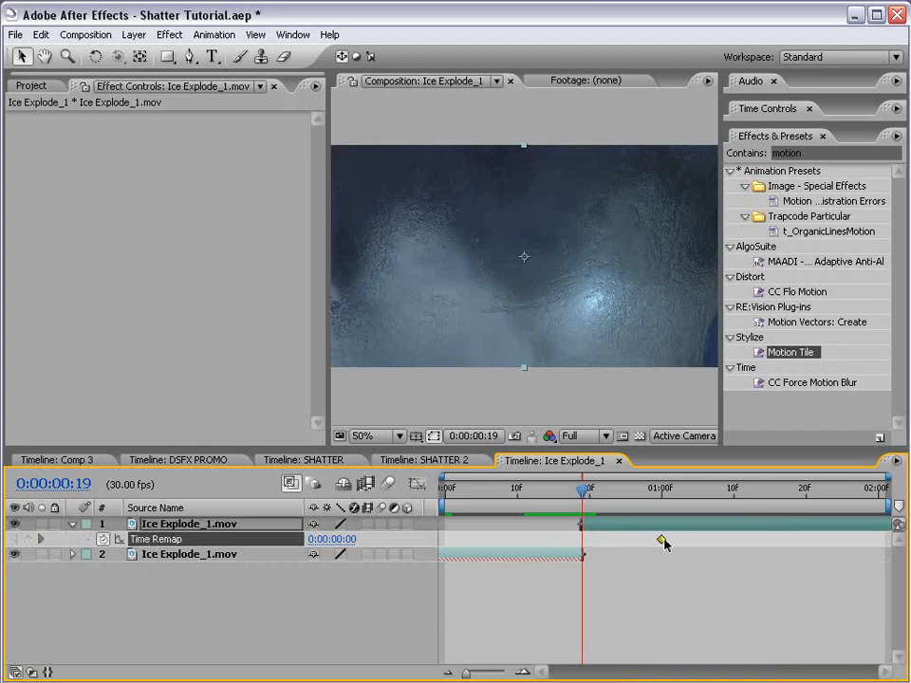
# Step: Preview the Ice Explode_1 composition through the reversed shatter, the held ice wall and the second explosion
pyautogui.click(590, 492)
pyautogui.moveTo(590, 491); pyautogui.dragTo(663, 507)
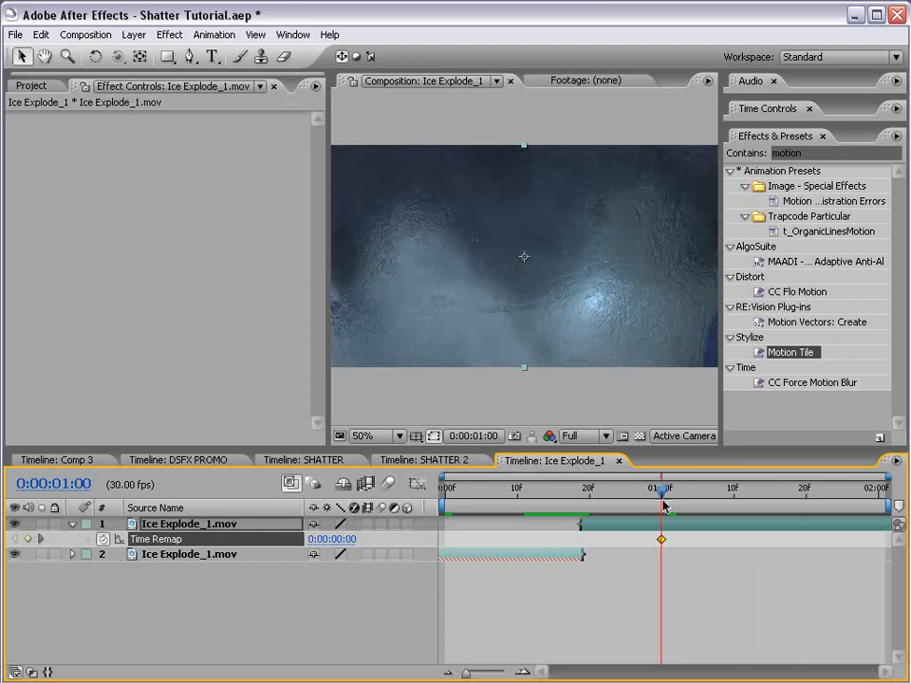
pyautogui.press('KP_0')
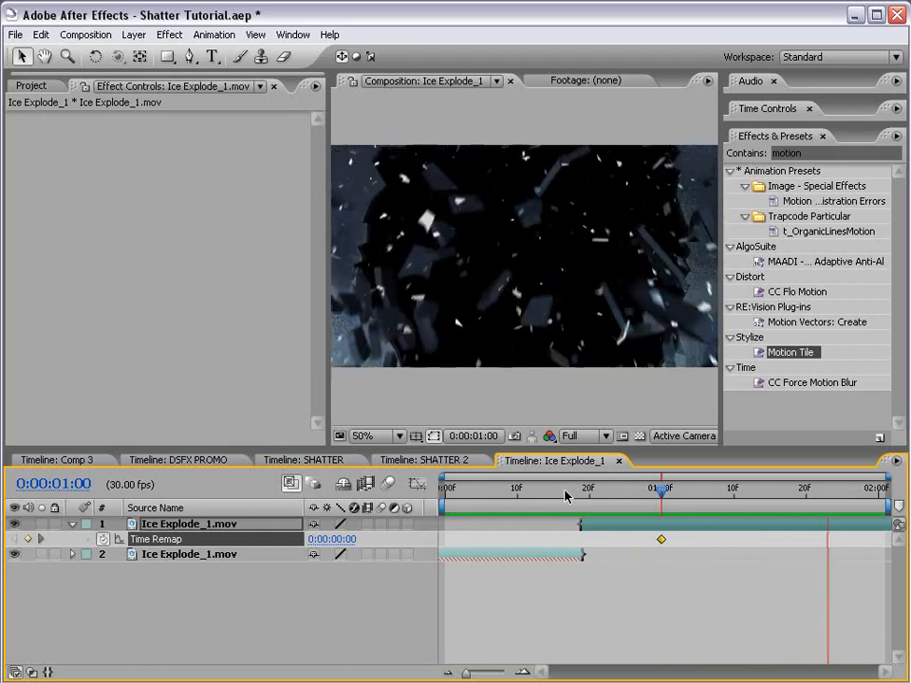
pyautogui.press('space')
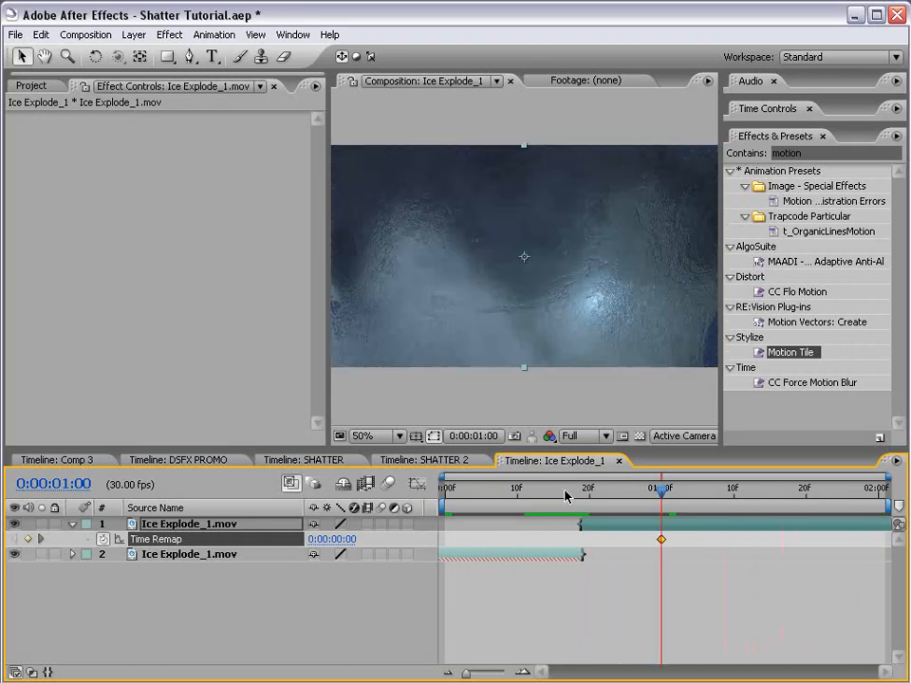
pyautogui.moveTo(590, 493); pyautogui.dragTo(555, 491)
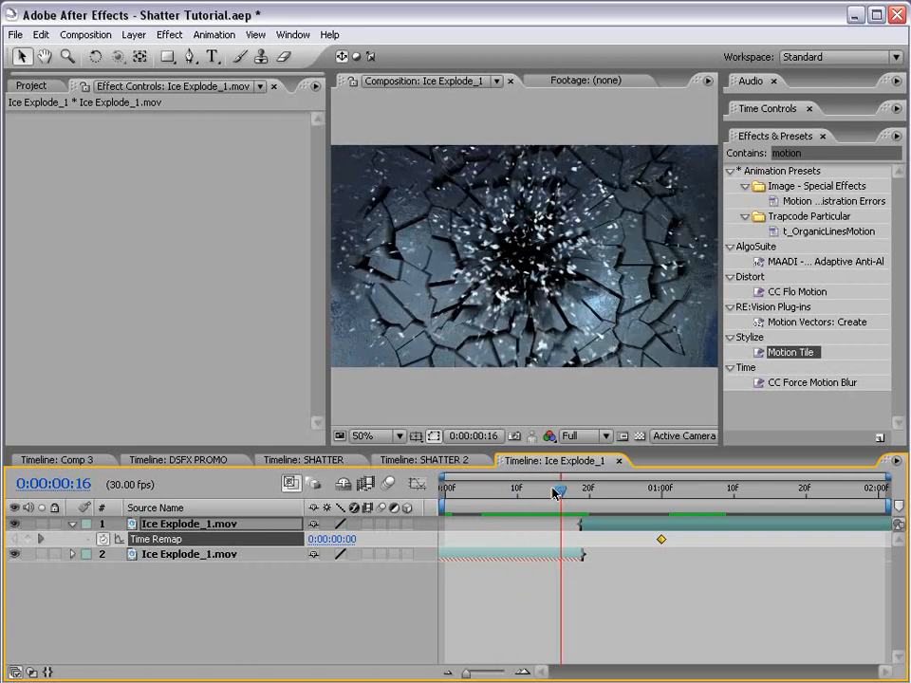
# Step: Turn off the visibility of Adjustment Layer 2 in the SHATTER composition
pyautogui.click(424, 460)
pyautogui.click(304, 460)
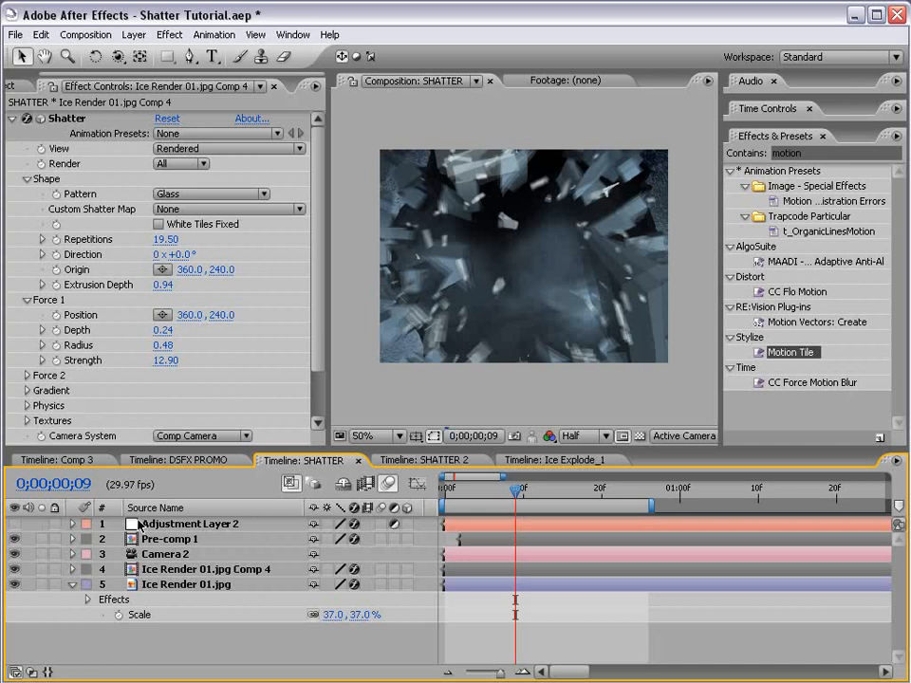
pyautogui.click(14, 524)
pyautogui.click(172, 525)
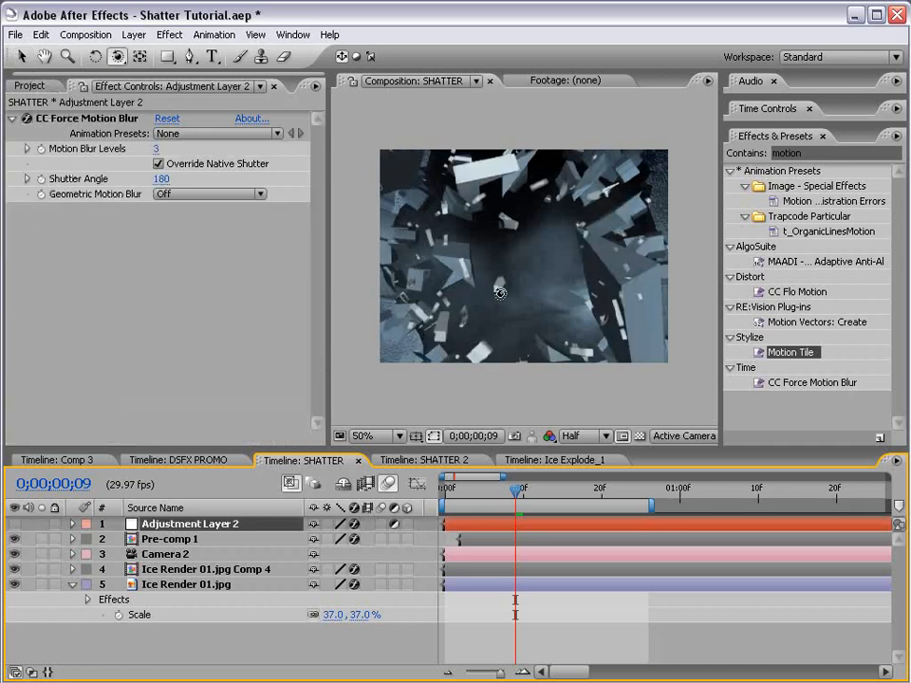
# Step: Orbit and pull back the camera in the SHATTER composition to frame the explosion from a wider, rotated angle
pyautogui.click(117, 56)
pyautogui.press('c')
pyautogui.press('c')
pyautogui.moveTo(473, 301); pyautogui.dragTo(531, 294)
pyautogui.press('c')
pyautogui.moveTo(587, 283); pyautogui.dragTo(459, 287)
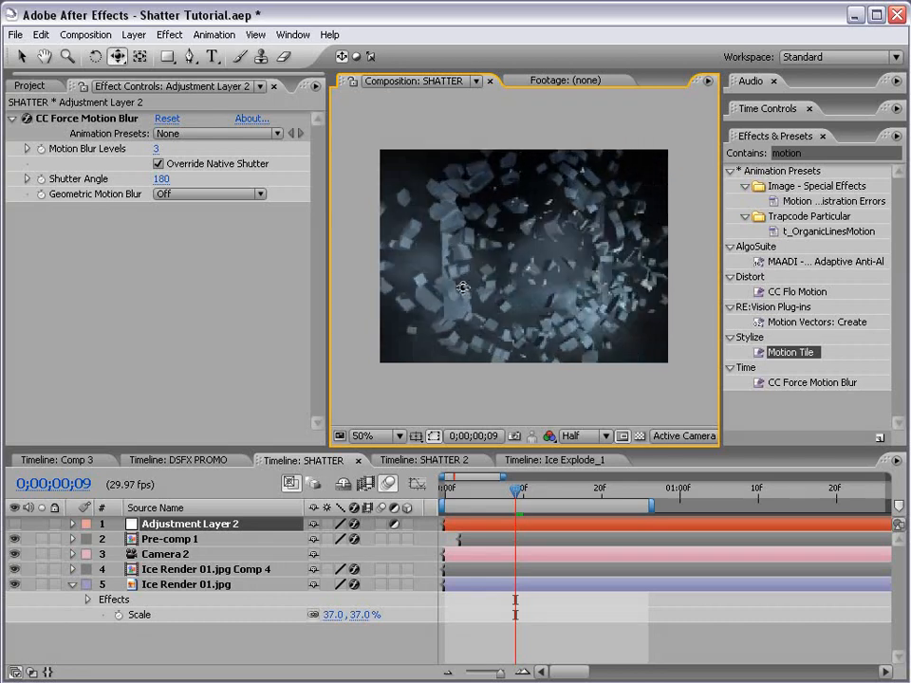
# Step: Scrub the explosion to frame 8 and orbit the camera around to a side view of the bursting ice wall
pyautogui.click(474, 489)
pyautogui.moveTo(474, 488); pyautogui.dragTo(507, 489)
pyautogui.press('c')
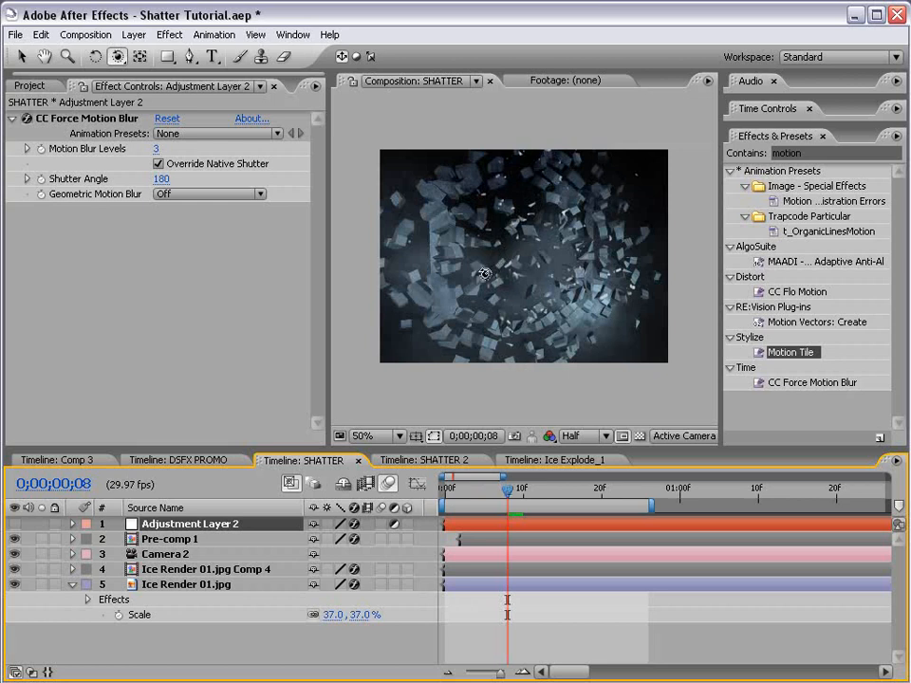
pyautogui.moveTo(486, 272); pyautogui.dragTo(476, 332)
pyautogui.press('c')
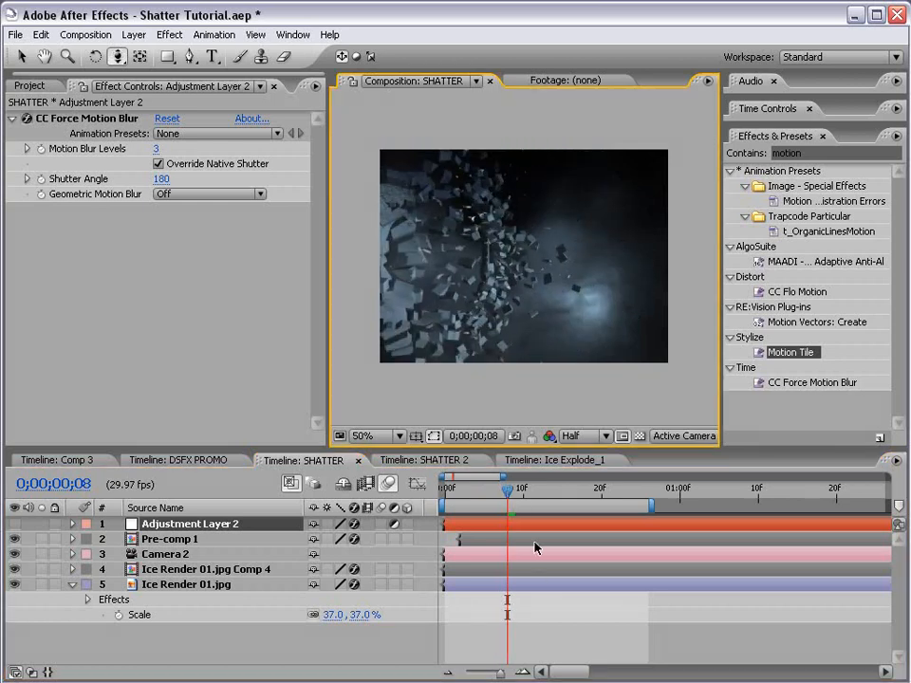
# Step: Preview the side-angle explosion in SHATTER, then select Pre-comp 1 and scrub back to frame 6
pyautogui.moveTo(507, 491); pyautogui.dragTo(539, 490)
pyautogui.scroll(1, 531, 272)
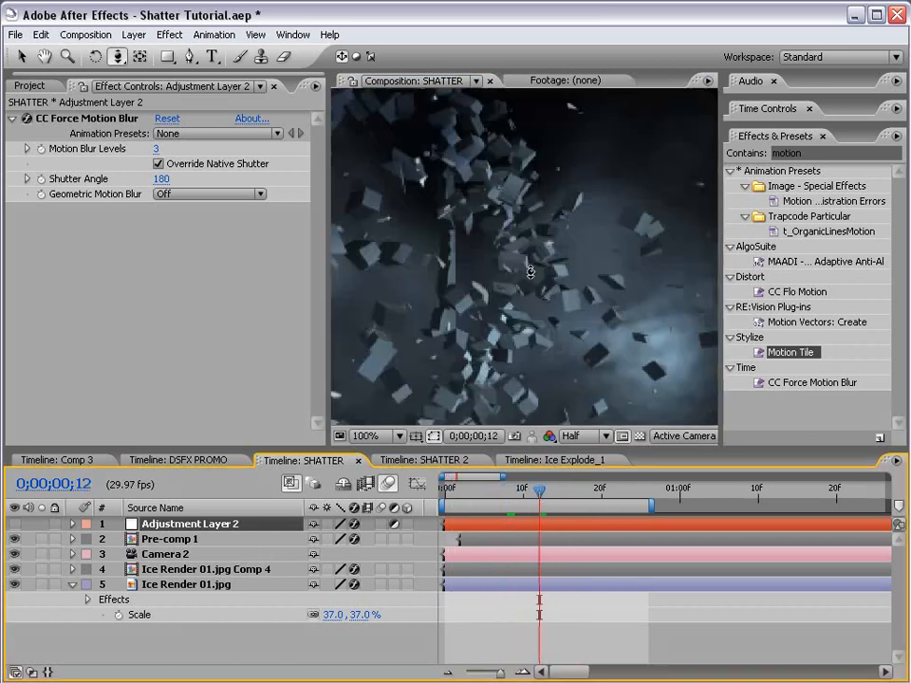
pyautogui.scroll(-1, 481, 314)
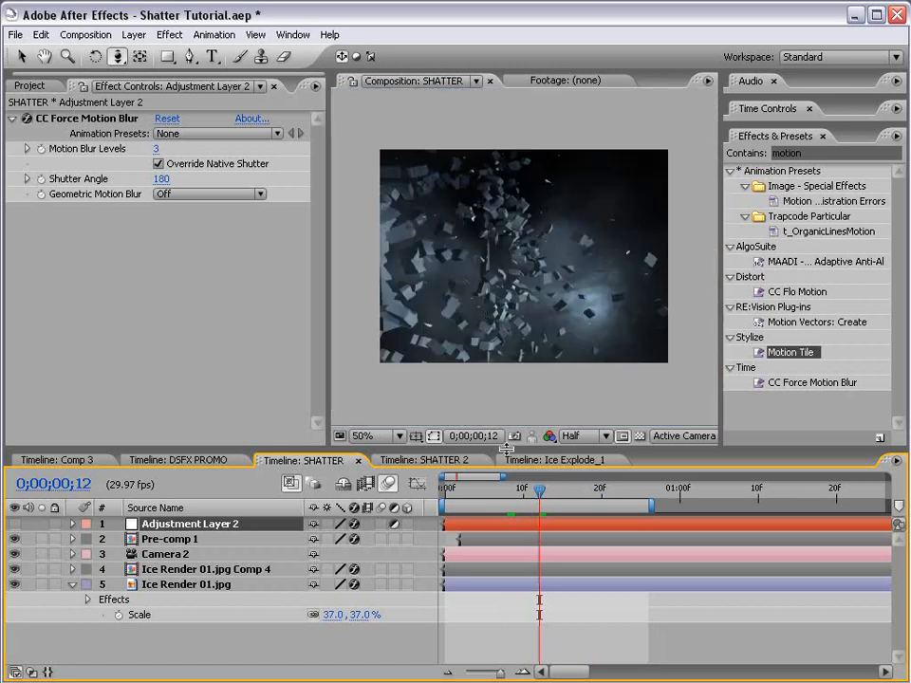
pyautogui.press('space')
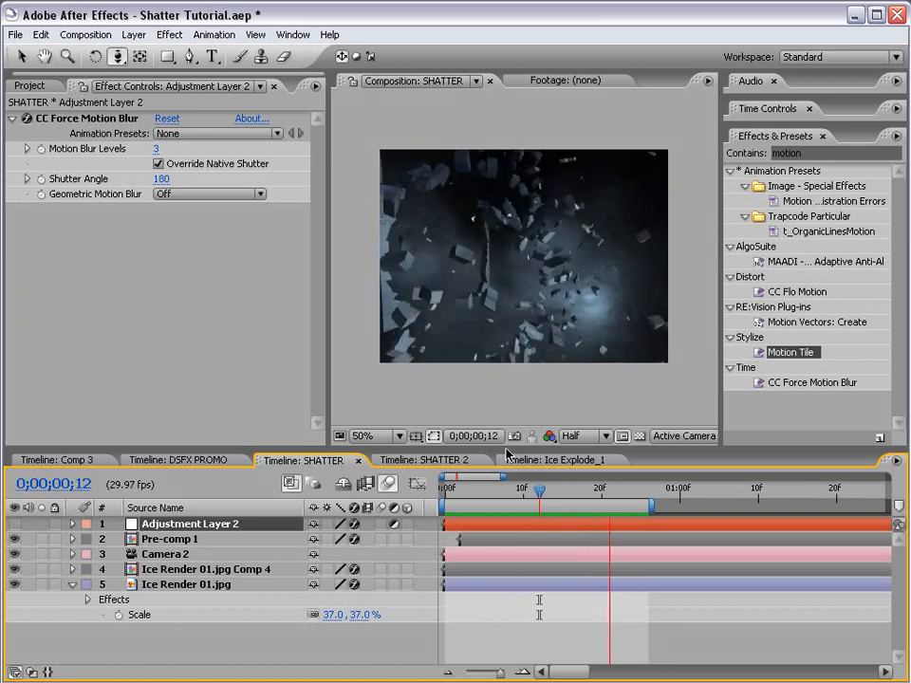
pyautogui.click(170, 539)
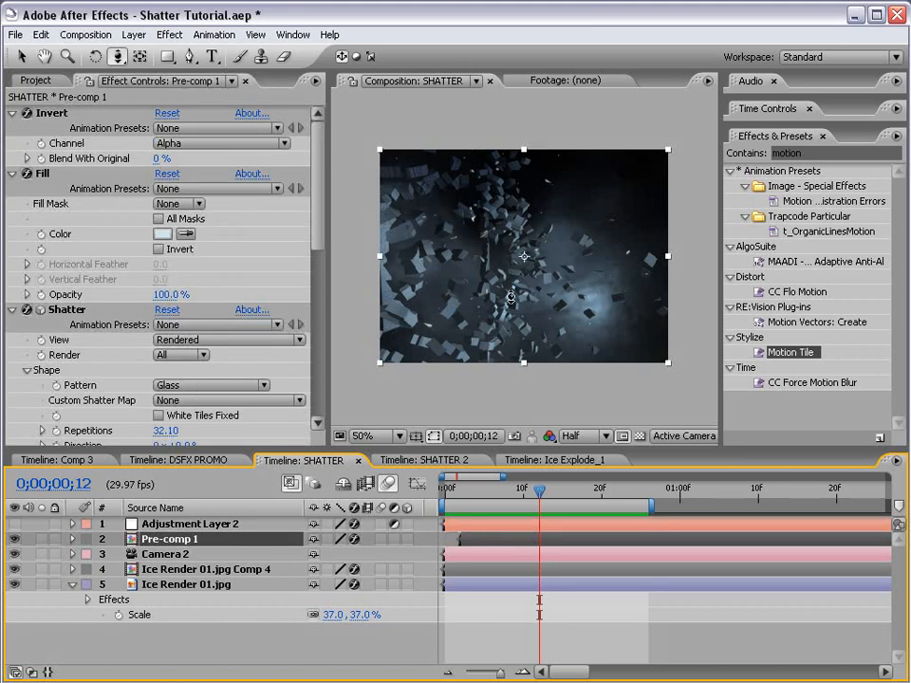
pyautogui.moveTo(559, 278); pyautogui.dragTo(534, 277)
pyautogui.moveTo(511, 486); pyautogui.dragTo(492, 496)
pyautogui.press('v')
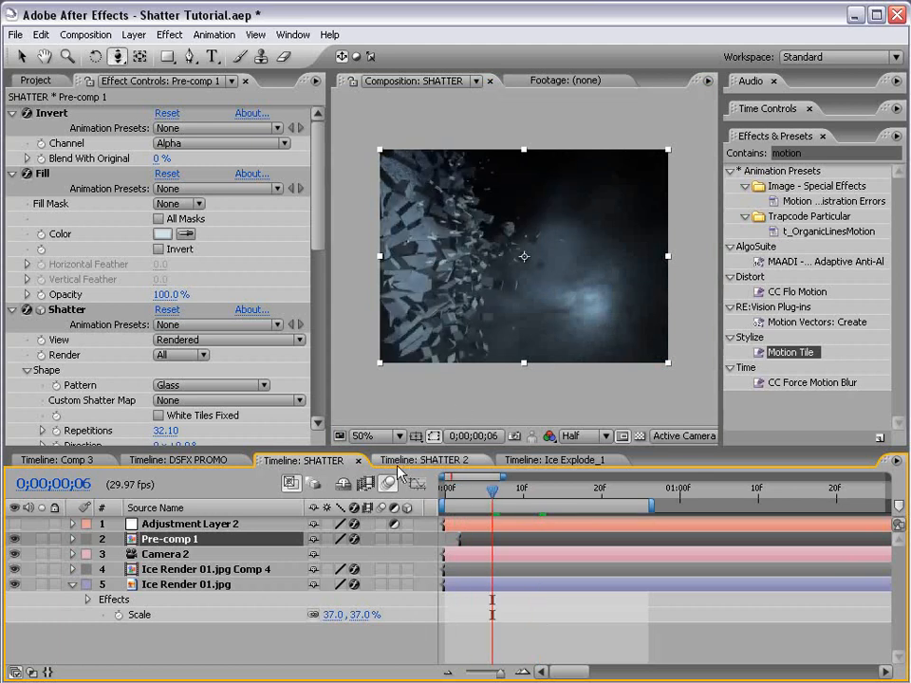
# Step: Disable the Position wiggle expression and the Motion Tile effect on the SHATTER layer in the SHATTER 2 composition
pyautogui.click(415, 459)
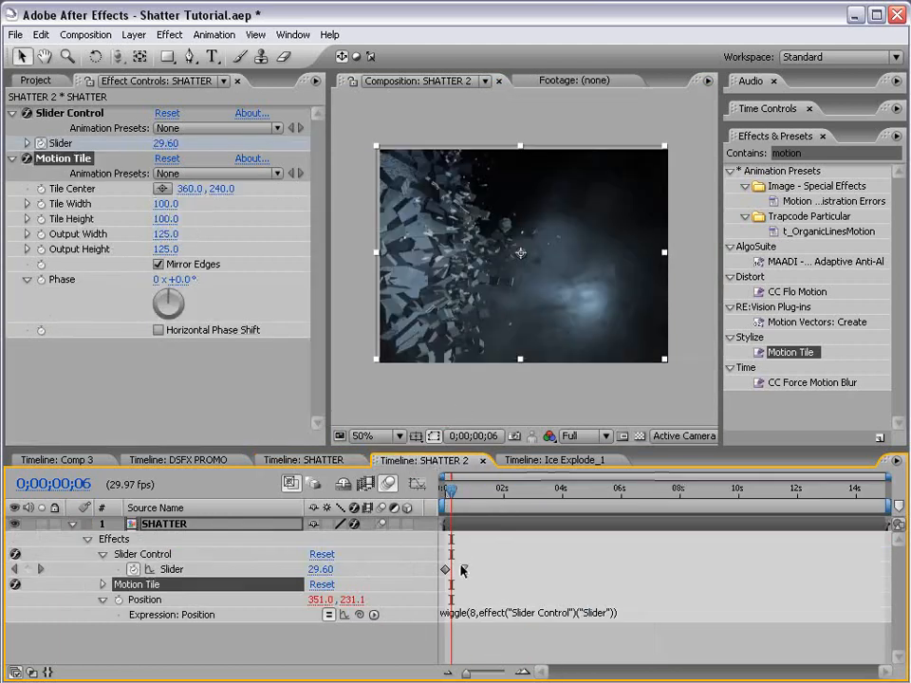
pyautogui.moveTo(458, 496)
pyautogui.mouseDown()
pyautogui.moveTo(470, 497)
pyautogui.moveTo(450, 496)
pyautogui.mouseUp()
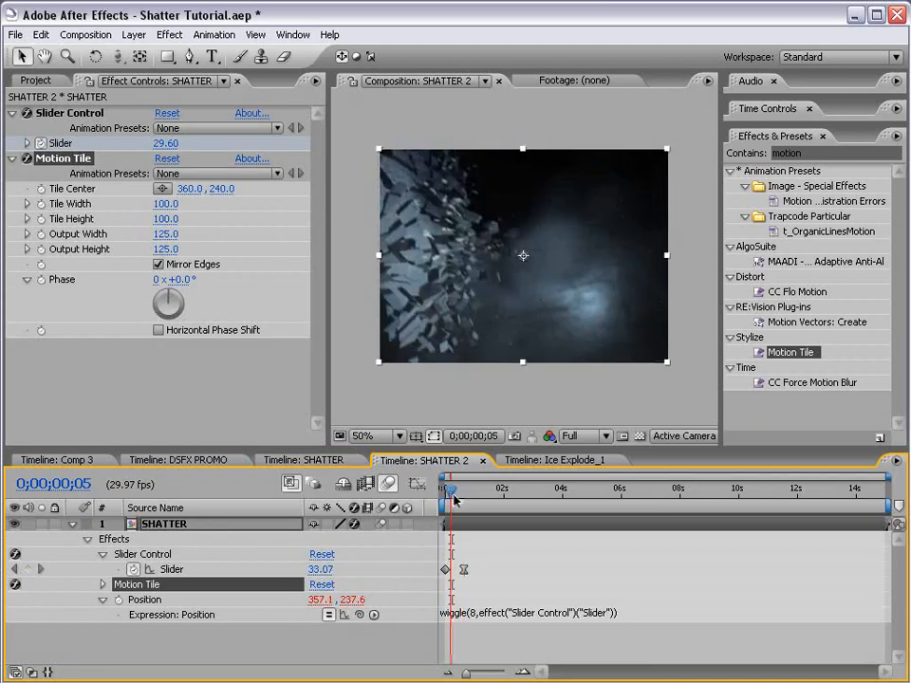
pyautogui.click(173, 556)
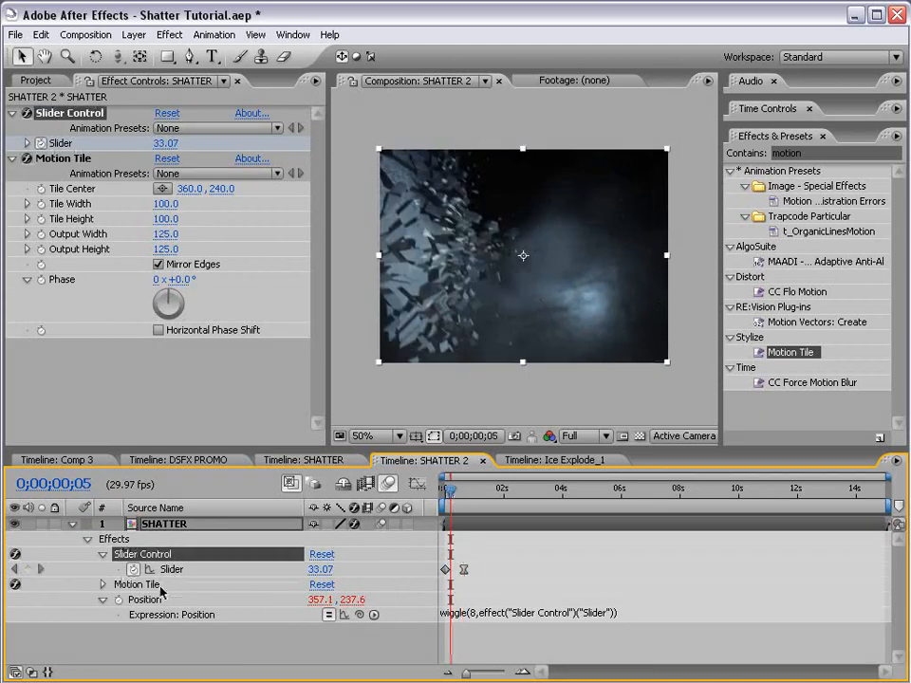
pyautogui.click(329, 615)
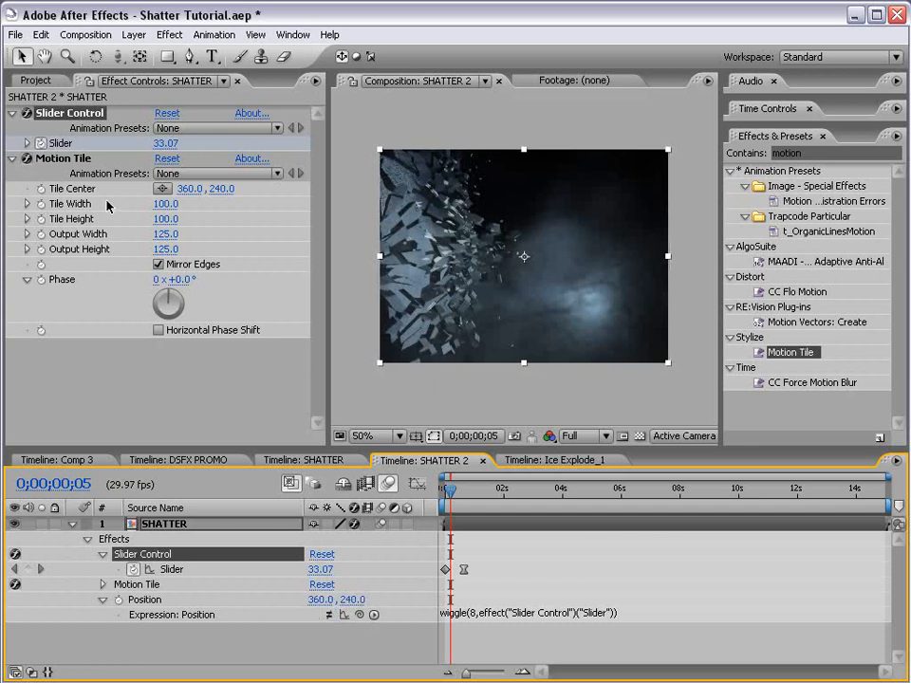
pyautogui.click(28, 159)
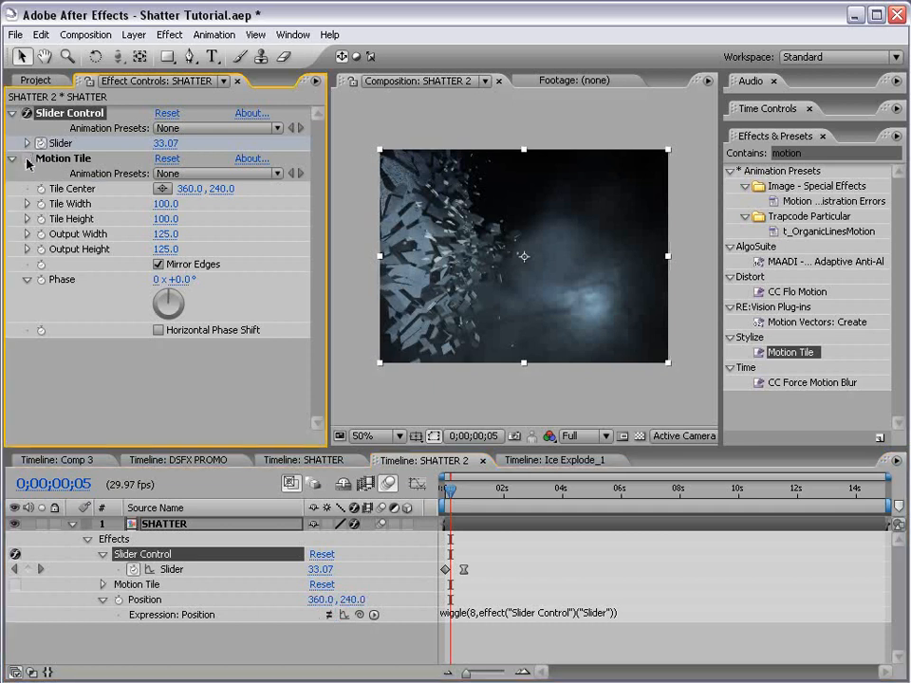
# Step: Enable Time Remapping on the SHATTER layer and add a Time Remap keyframe at frame 8
pyautogui.rightClick(485, 533)
pyautogui.moveTo(530, 604)
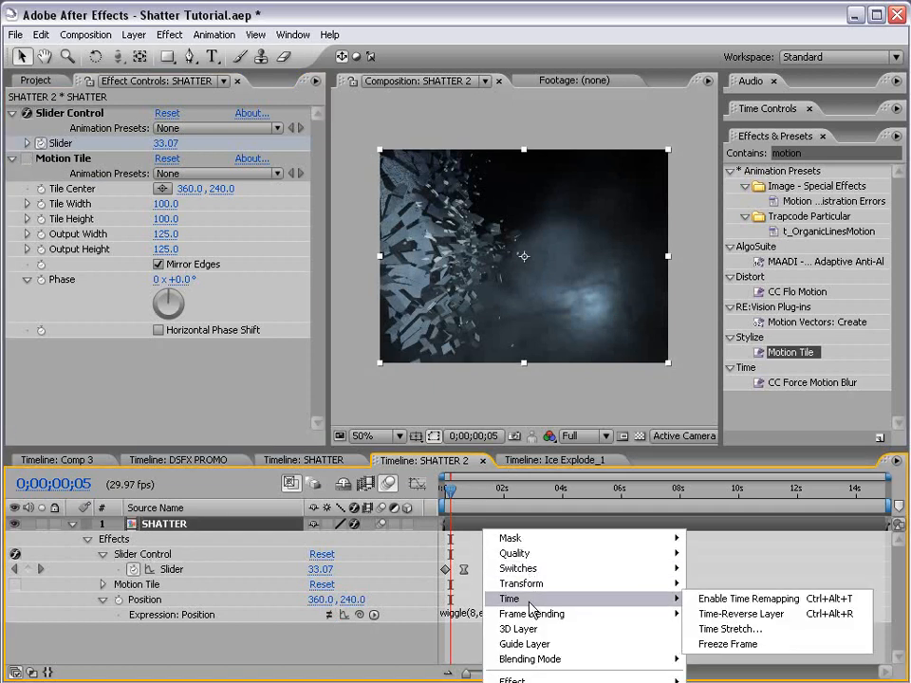
pyautogui.click(717, 601)
pyautogui.moveTo(449, 496); pyautogui.dragTo(453, 497)
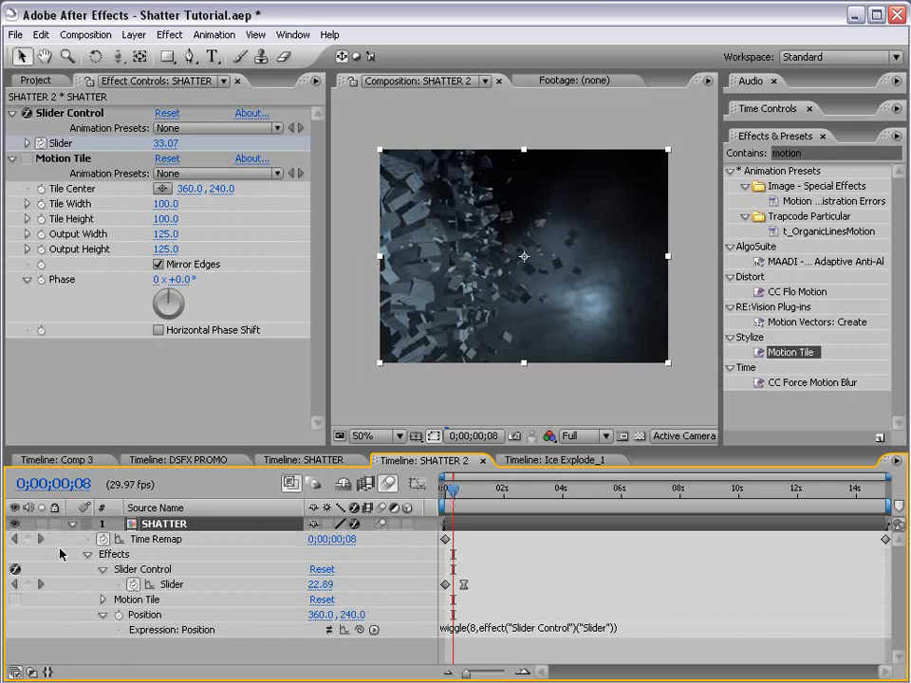
pyautogui.click(29, 539)
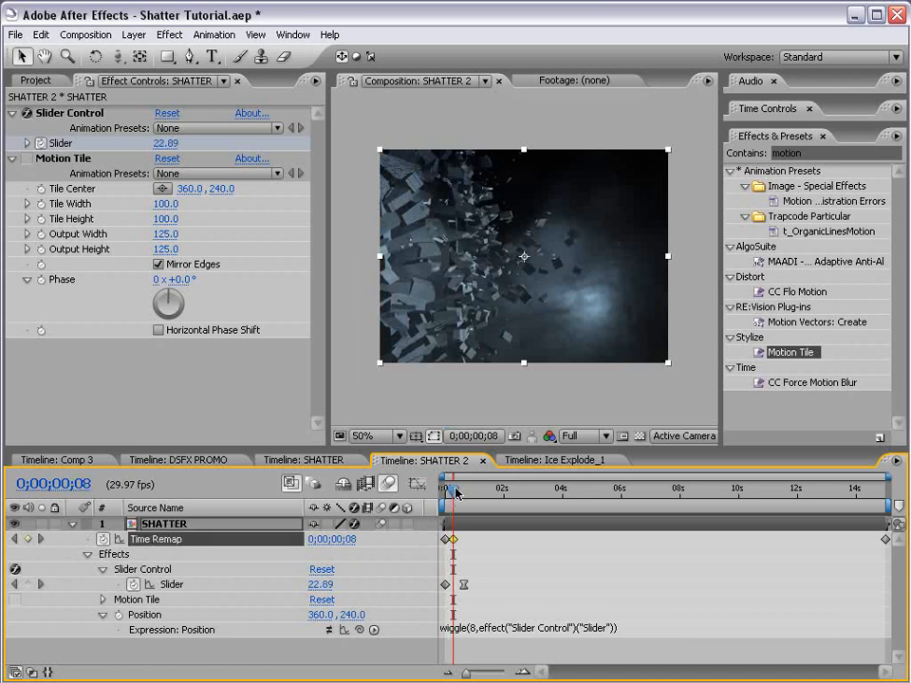
# Step: Add a Time Remap keyframe at frame 11 and move it to about 2 seconds, and make the frame 8 keyframe Auto Bezier
pyautogui.press('pagedown')
pyautogui.press('pagedown')
pyautogui.press('pagedown')
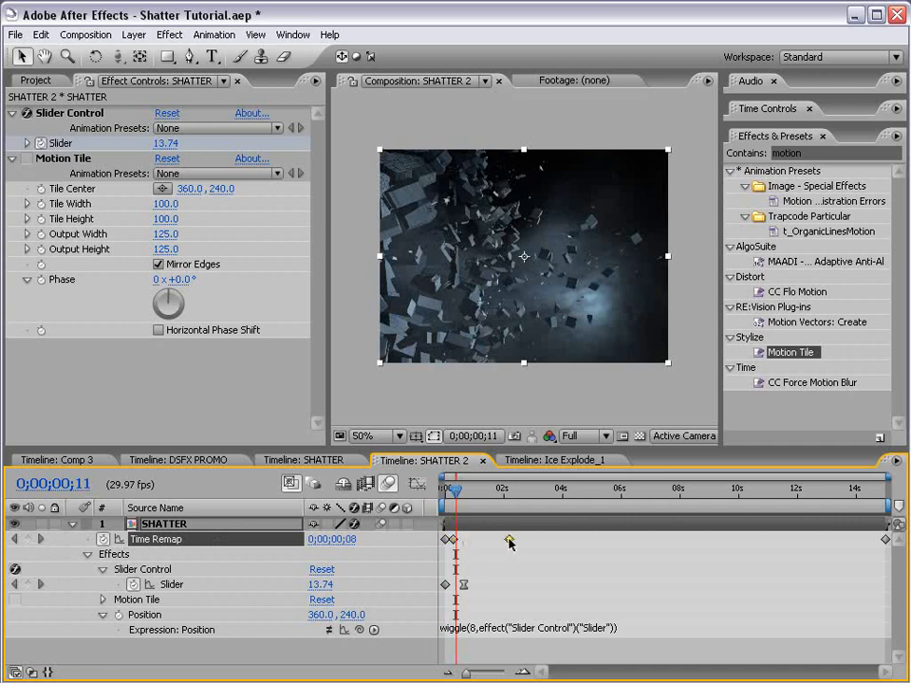
pyautogui.press('pagedown')
pyautogui.press('pagedown')
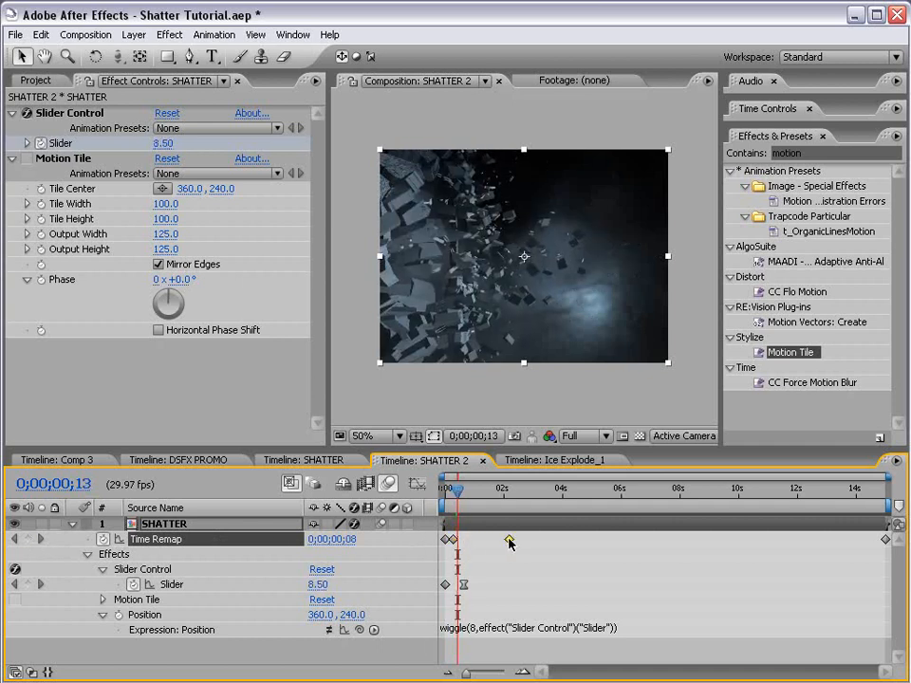
pyautogui.click(452, 540)
pyautogui.keyDown('ctrl'); pyautogui.click(453, 541); pyautogui.keyUp('ctrl')
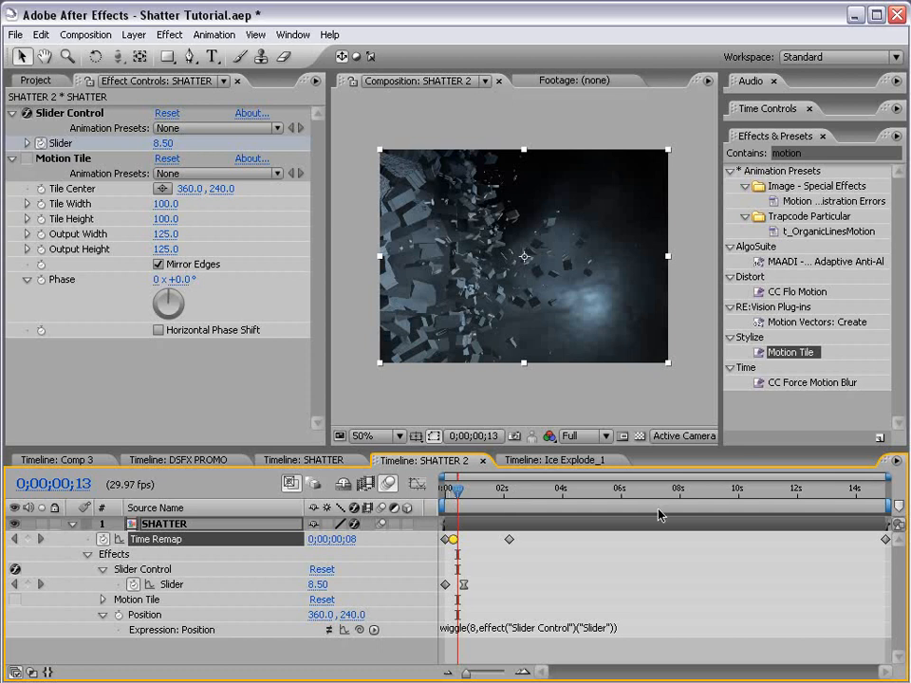
# Step: Preview the slowed-down explosion in SHATTER 2 and compare its frame with the SHATTER composition
pyautogui.press('KP_0')
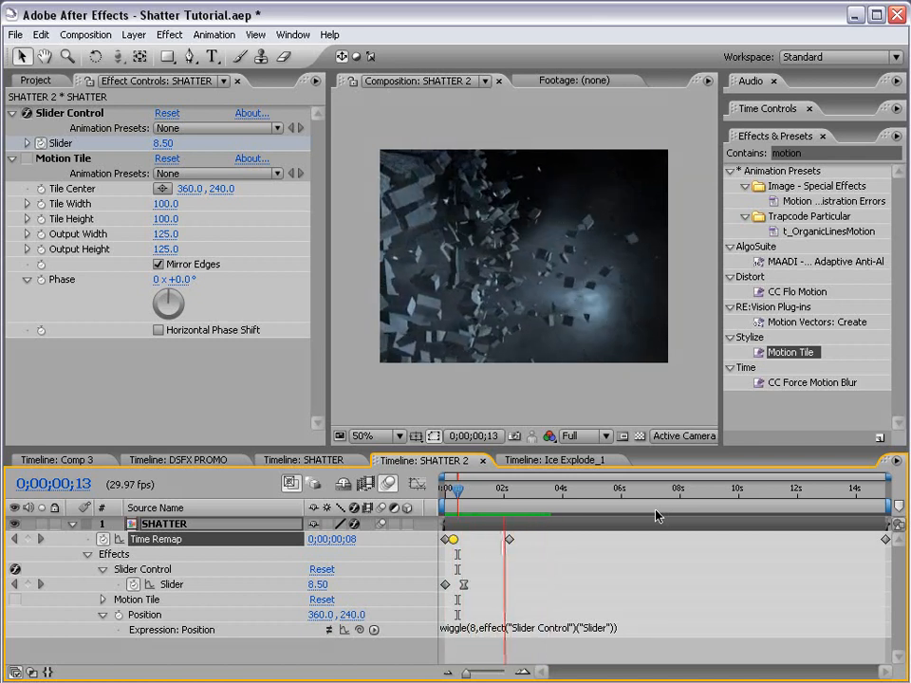
pyautogui.press('space')
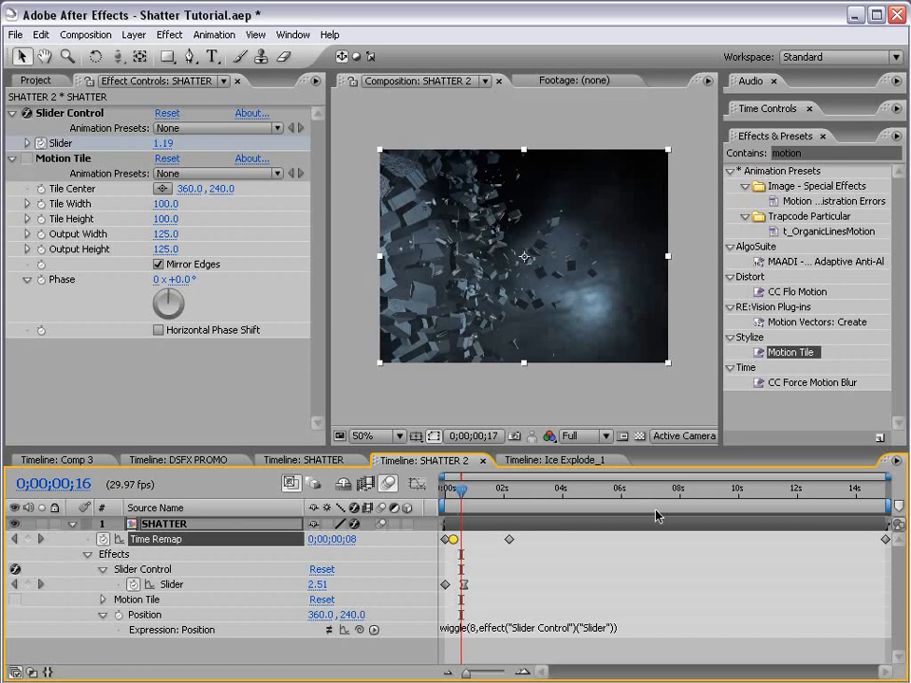
pyautogui.press('KP_0')
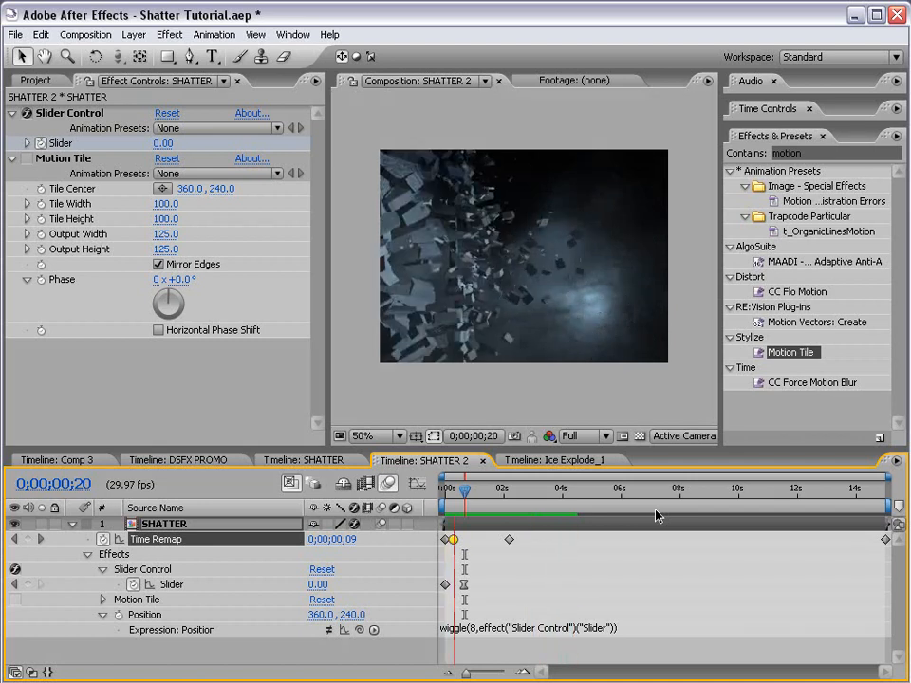
pyautogui.press('space')
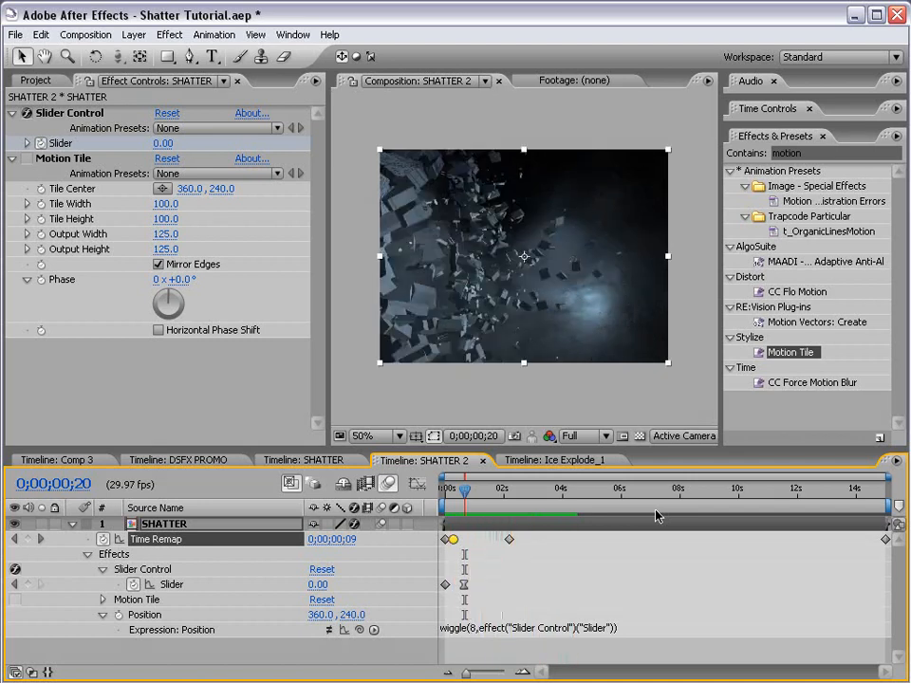
pyautogui.click(303, 459)
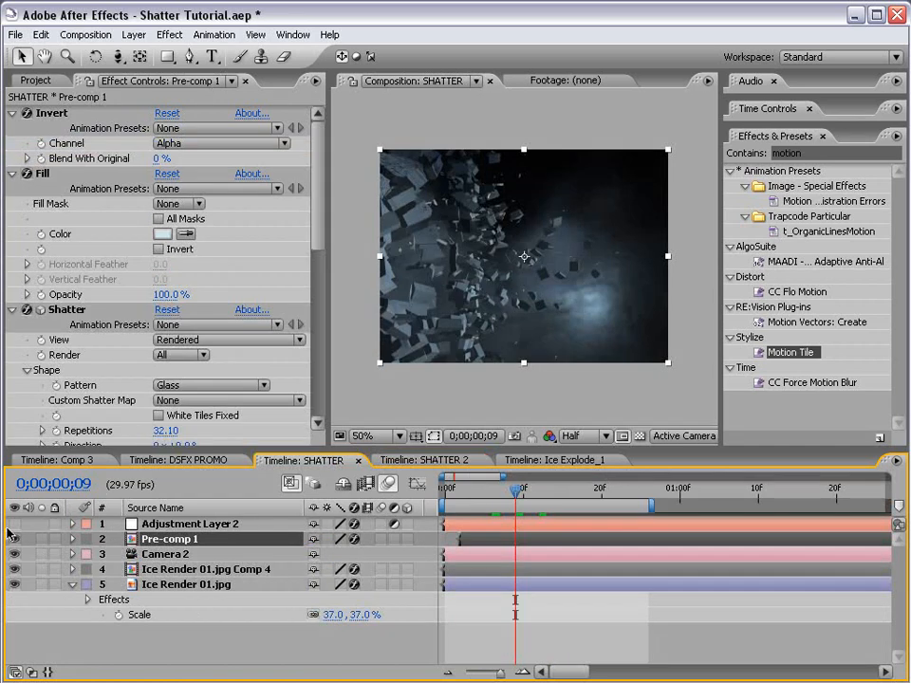
pyautogui.click(440, 462)
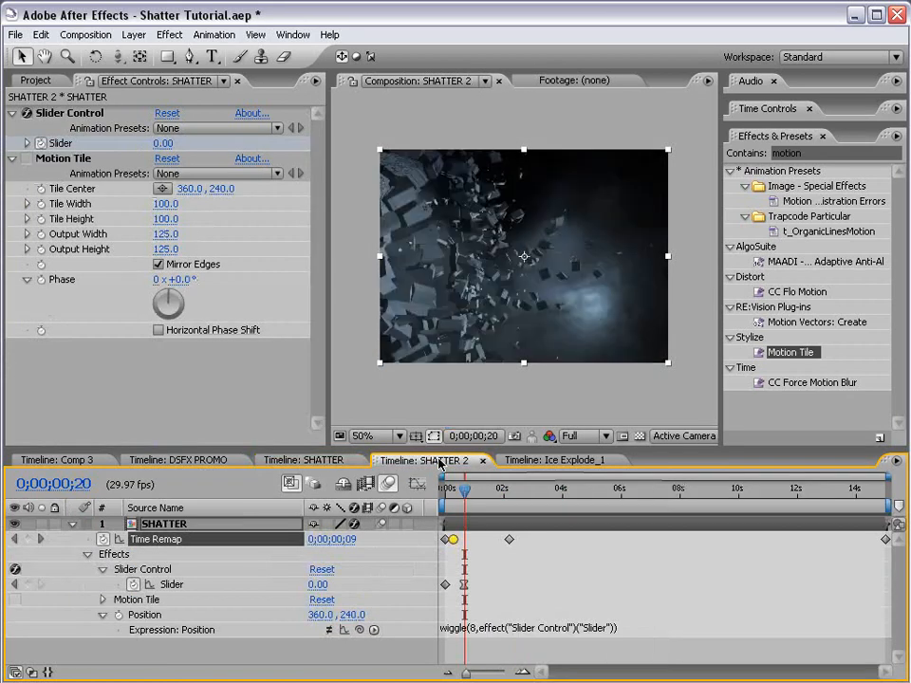
pyautogui.scroll(1, 527, 232)
pyautogui.scroll(-1, 482, 346)
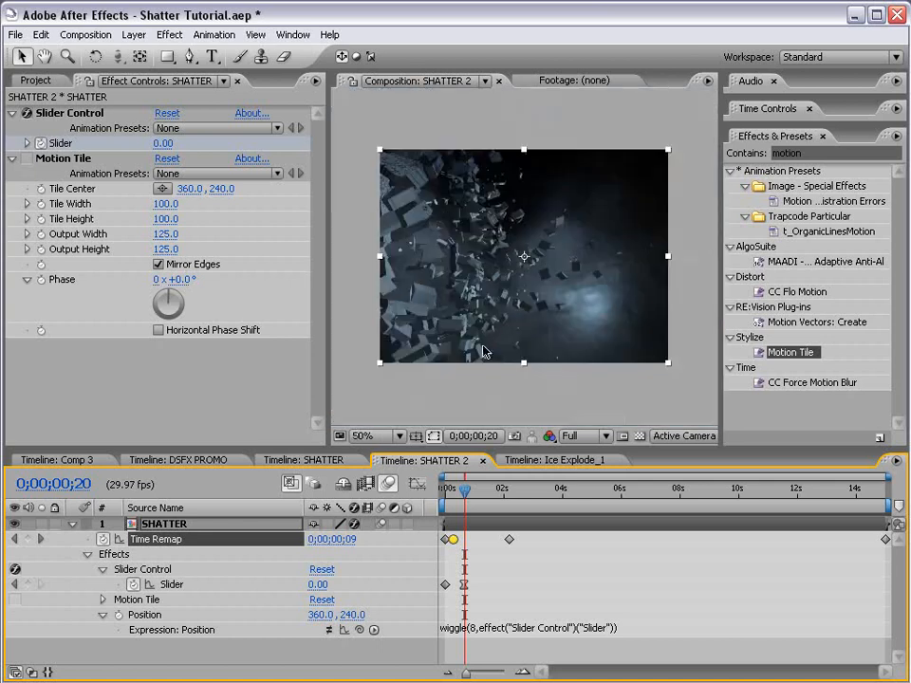
# Step: Copy Adjustment Layer 2 with its CC Force Motion Blur from SHATTER to the top of SHATTER 2 and make it visible
pyautogui.click(357, 462)
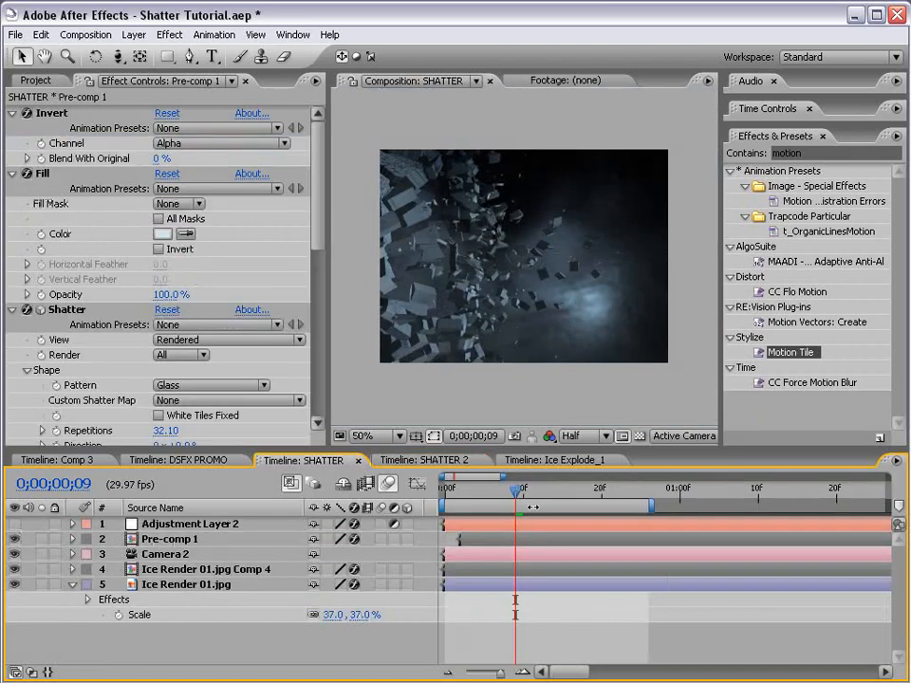
pyautogui.moveTo(532, 494)
pyautogui.mouseDown()
pyautogui.moveTo(545, 491)
pyautogui.moveTo(482, 491)
pyautogui.moveTo(517, 492)
pyautogui.mouseUp()
pyautogui.click(150, 524)
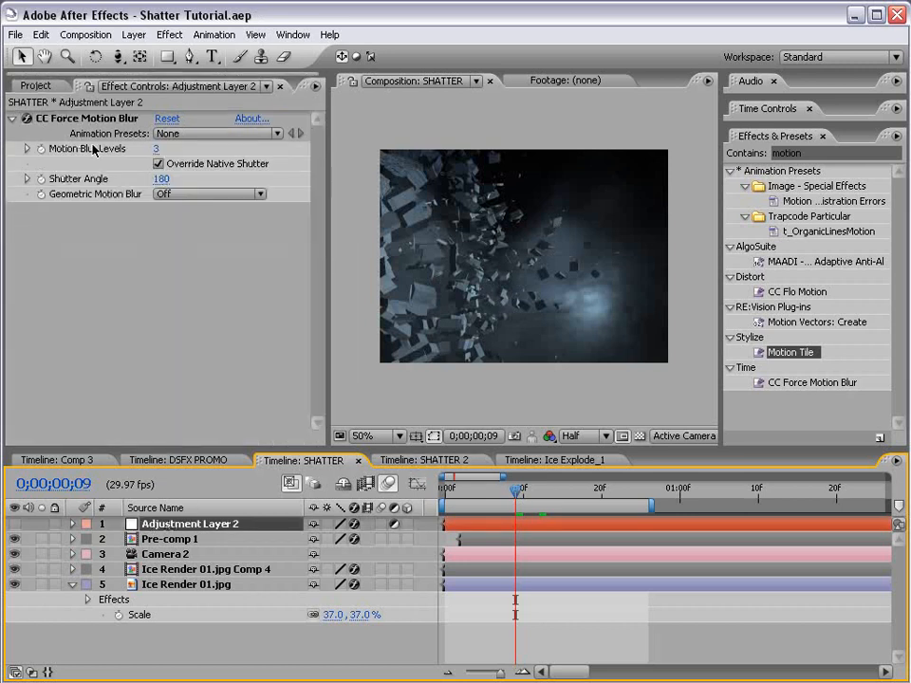
pyautogui.hotkey('ctrl', 'c')
pyautogui.click(422, 460)
pyautogui.hotkey('ctrl', 'v')
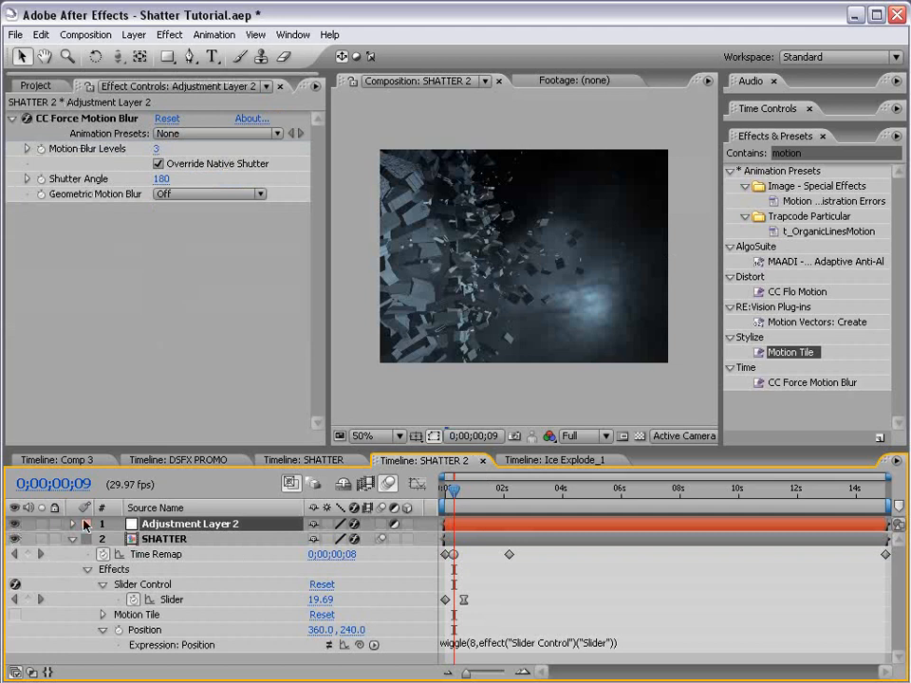
# Step: Set the CC Force Motion Blur Shutter Angle to 237 in SHATTER 2 and inspect the blur enlarged at frame 4
pyautogui.moveTo(450, 495); pyautogui.dragTo(448, 489)
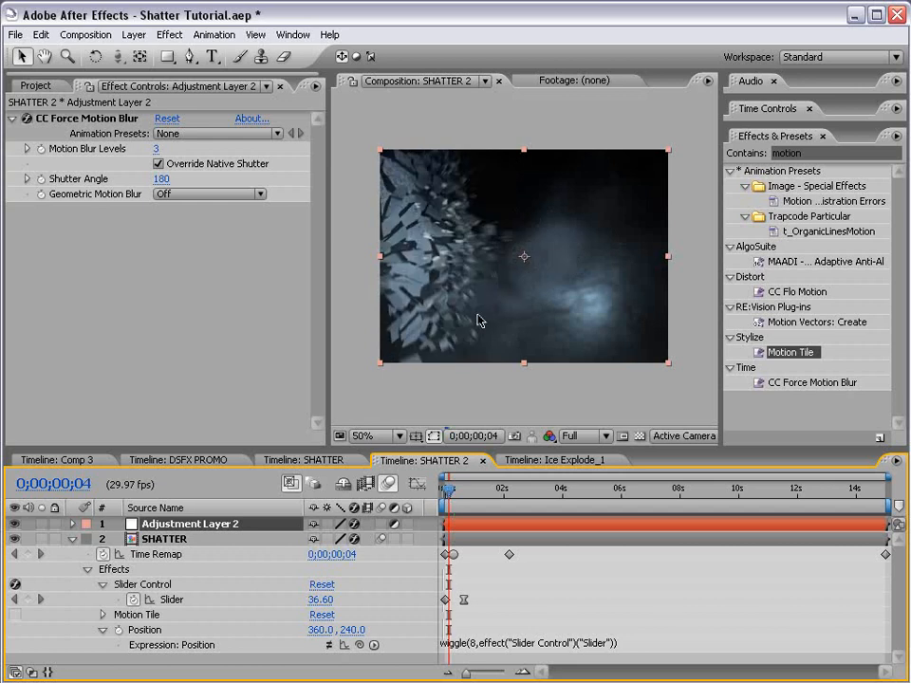
pyautogui.moveTo(161, 180); pyautogui.dragTo(214, 180)
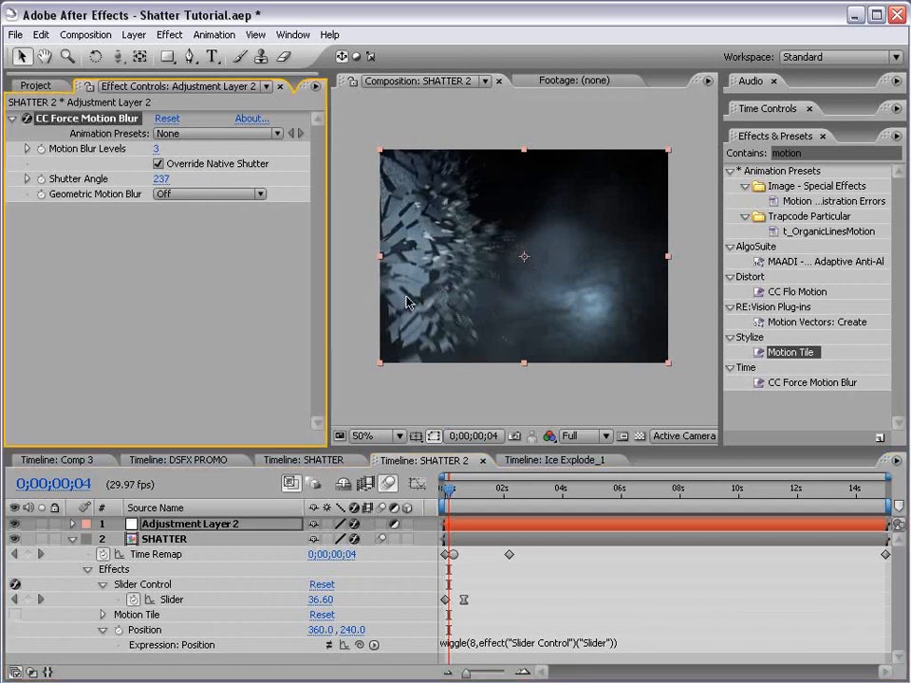
pyautogui.scroll(1, 557, 318)
pyautogui.press('`')
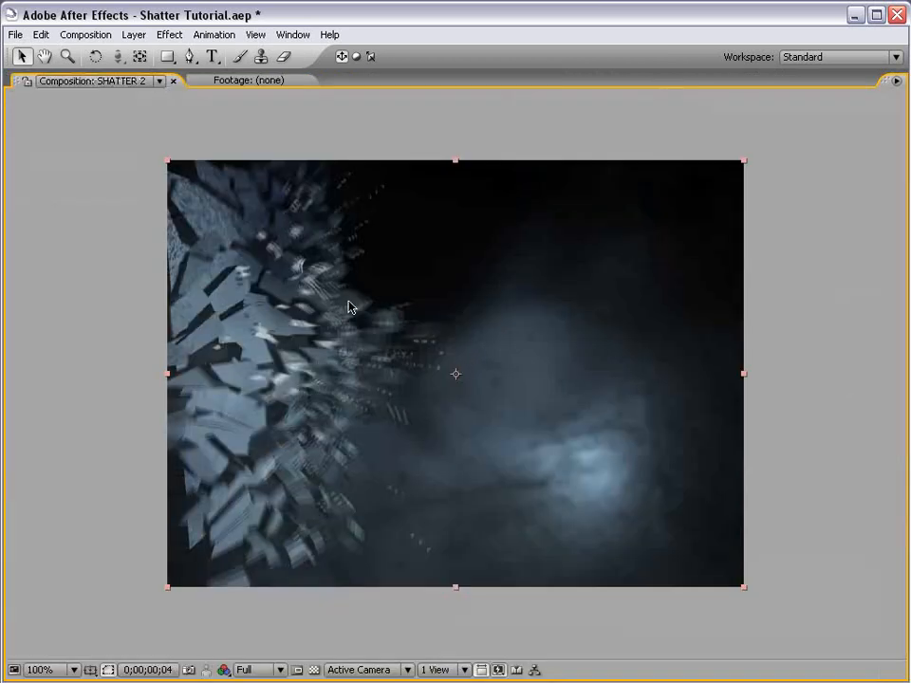
pyautogui.press('`')
pyautogui.scroll(-1, 435, 274)
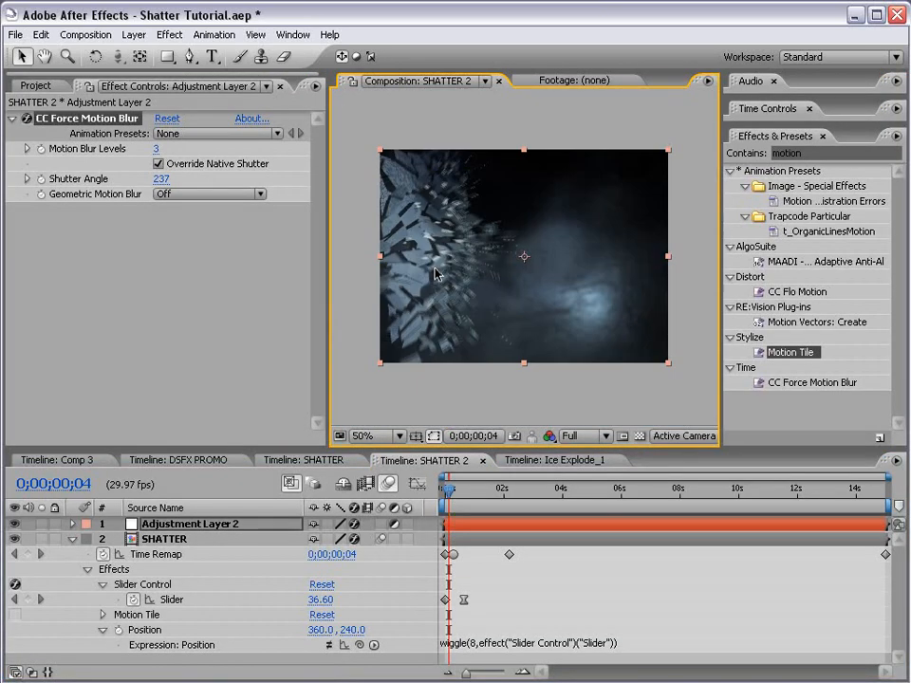
# Step: Set the CC Force Motion Blur's Motion Blur Levels to 5 and inspect the streaks in the enlarged composition view
pyautogui.click(157, 150)
pyautogui.write('5')
pyautogui.press('Return')
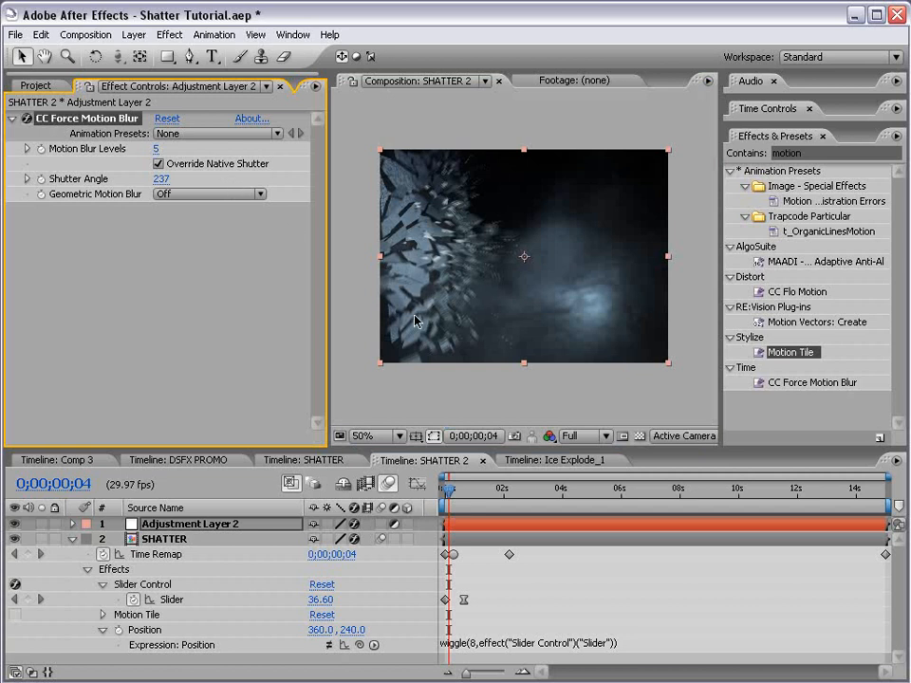
pyautogui.press('`')
pyautogui.scroll(1, 415, 321)
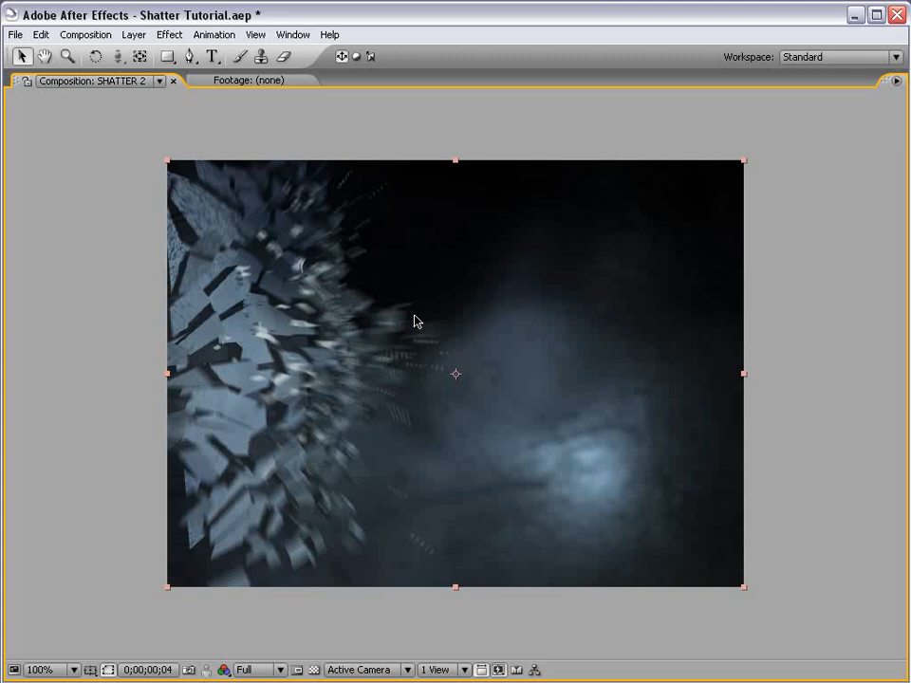
# Step: Preview the motion-blurred slow-motion explosion in SHATTER 2, reducing the composition view to 50%, and restore the full workspace
pyautogui.press('KP_0')
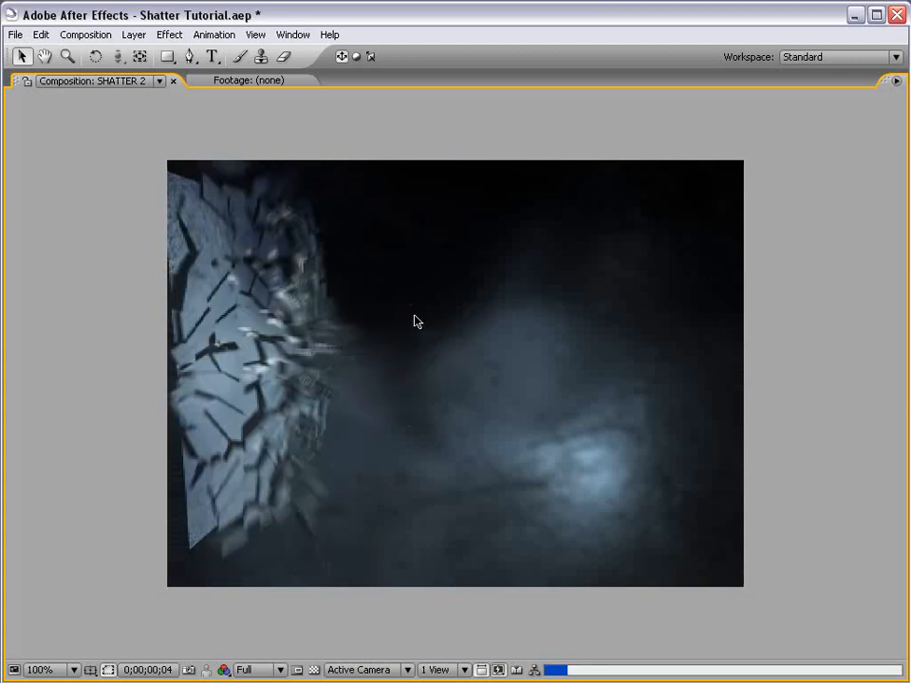
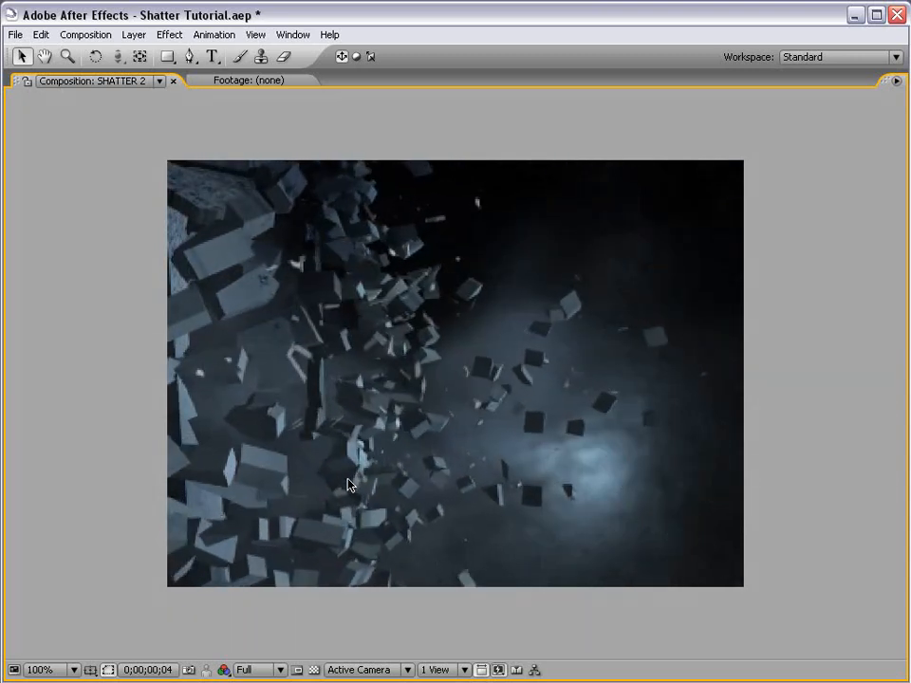
pyautogui.click(383, 409)
pyautogui.press(',')
pyautogui.press('space')
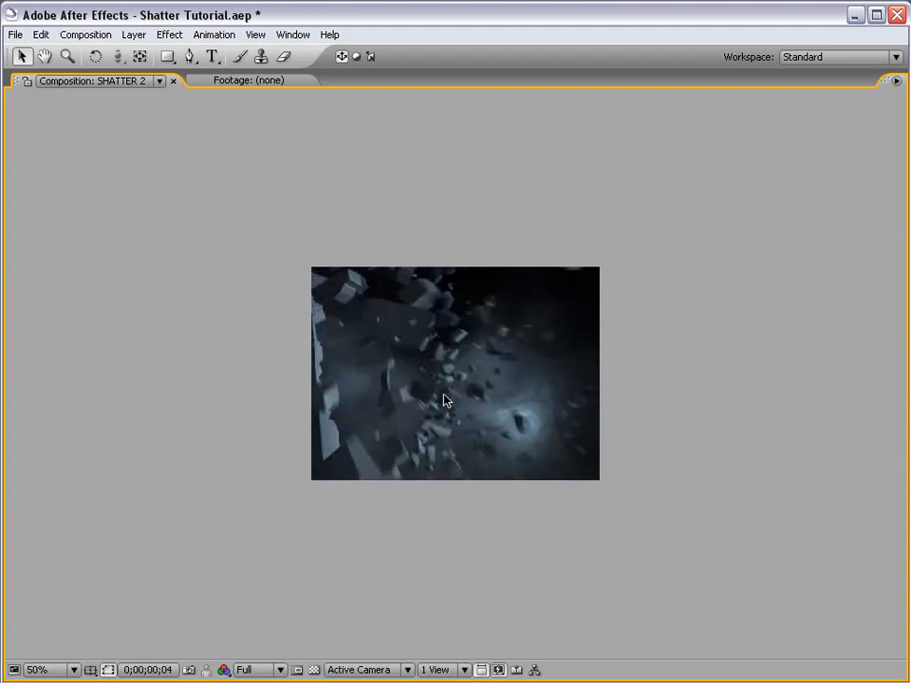
pyautogui.press('space')
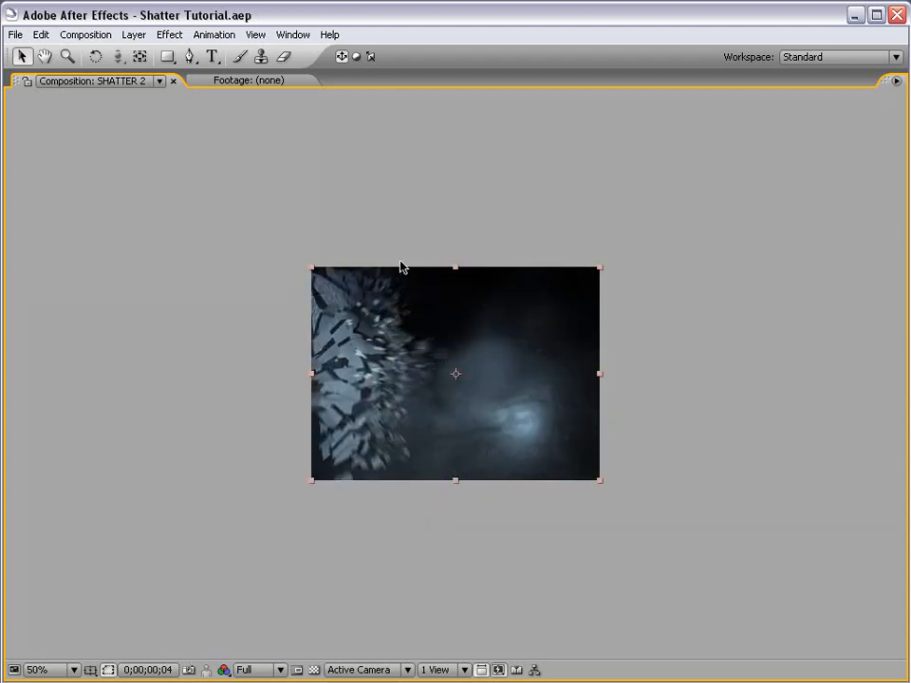
pyautogui.press('`')
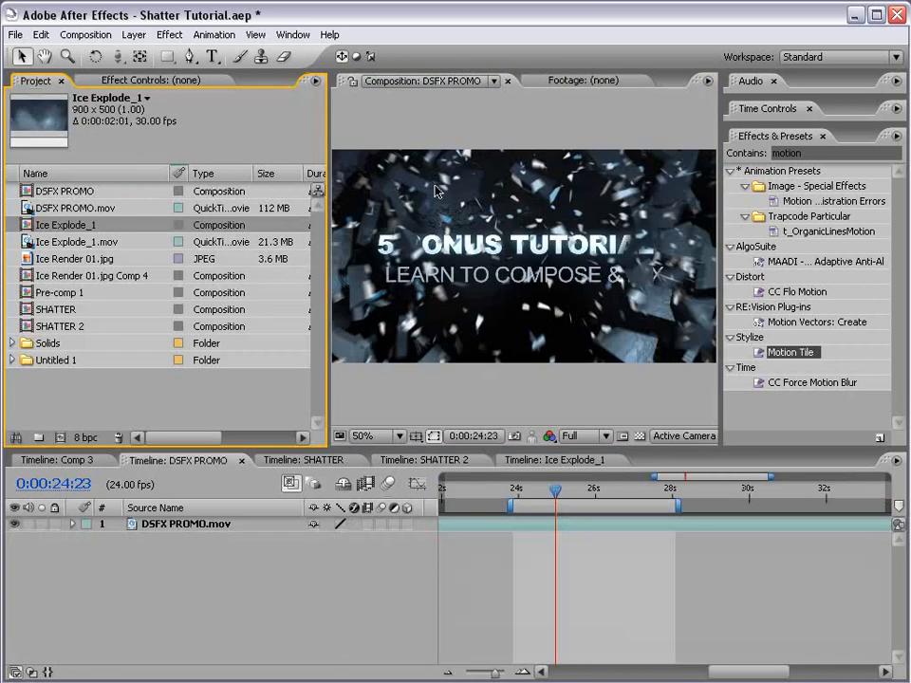
# Step: Switch to iTunes, import the Glass break 01 sound into the project and place it below DSFX PROMO.mov around 25 seconds in DSFX PROMO
pyautogui.hotkey('alt', 'Tab')
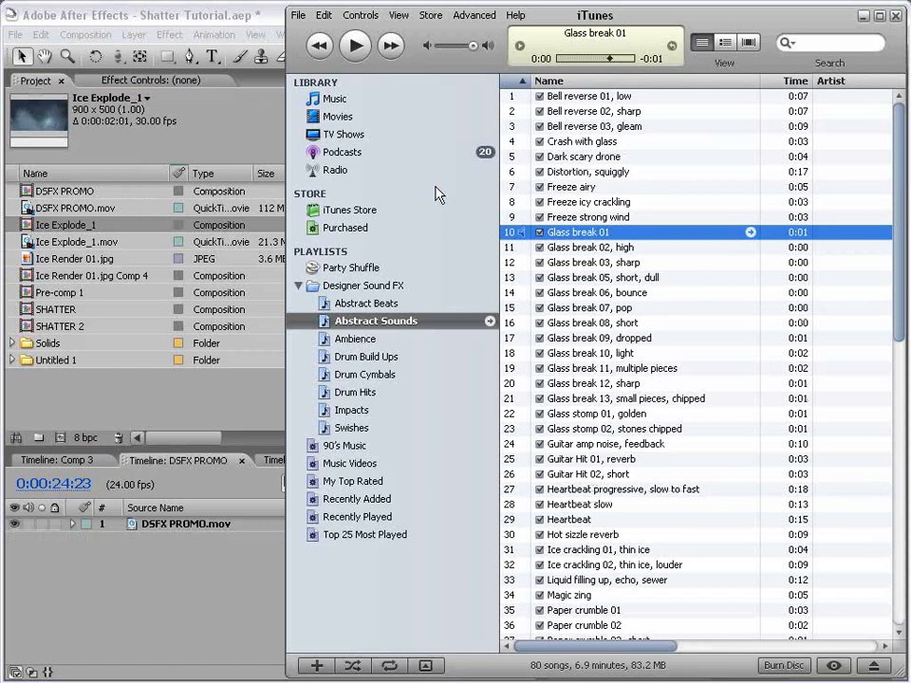
pyautogui.click(567, 241)
pyautogui.moveTo(567, 241); pyautogui.dragTo(146, 400)
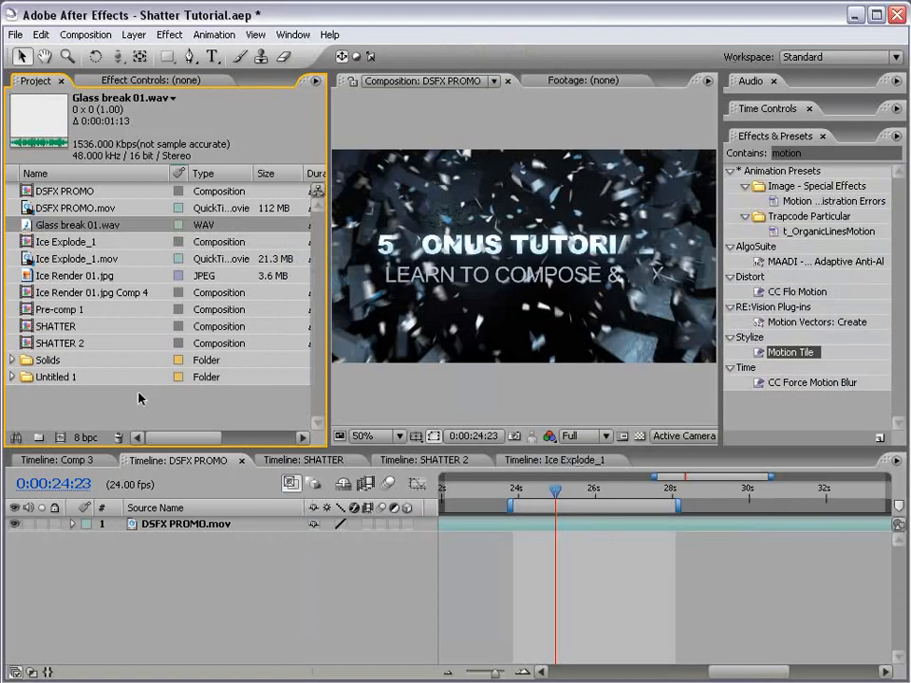
pyautogui.moveTo(76, 225); pyautogui.dragTo(544, 553)
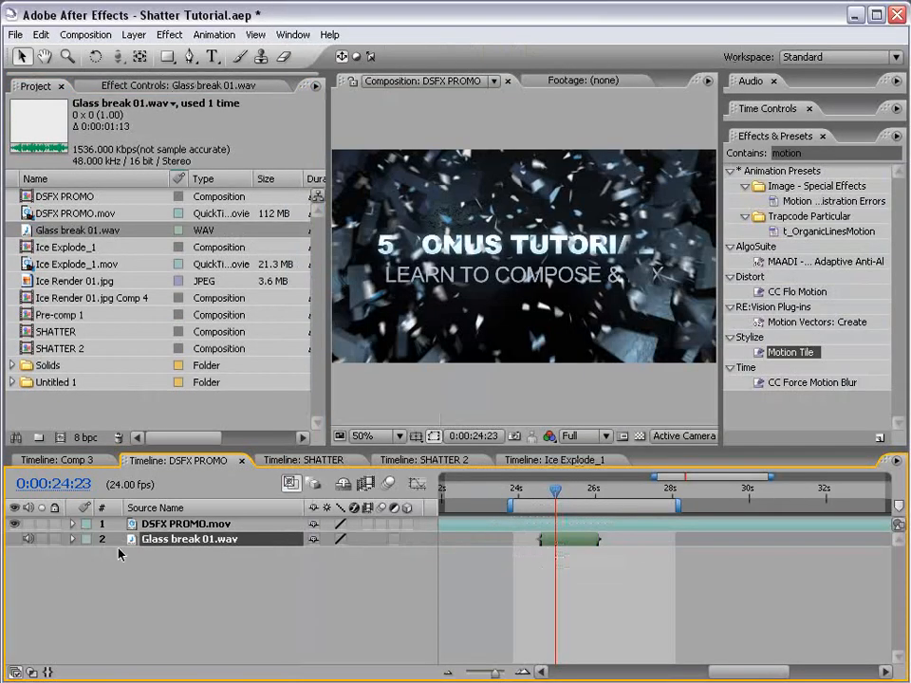
# Step: Move the current time in DSFX PROMO to 0:00:25:05 and time-reverse the Glass break 01.wav layer
pyautogui.click(169, 528)
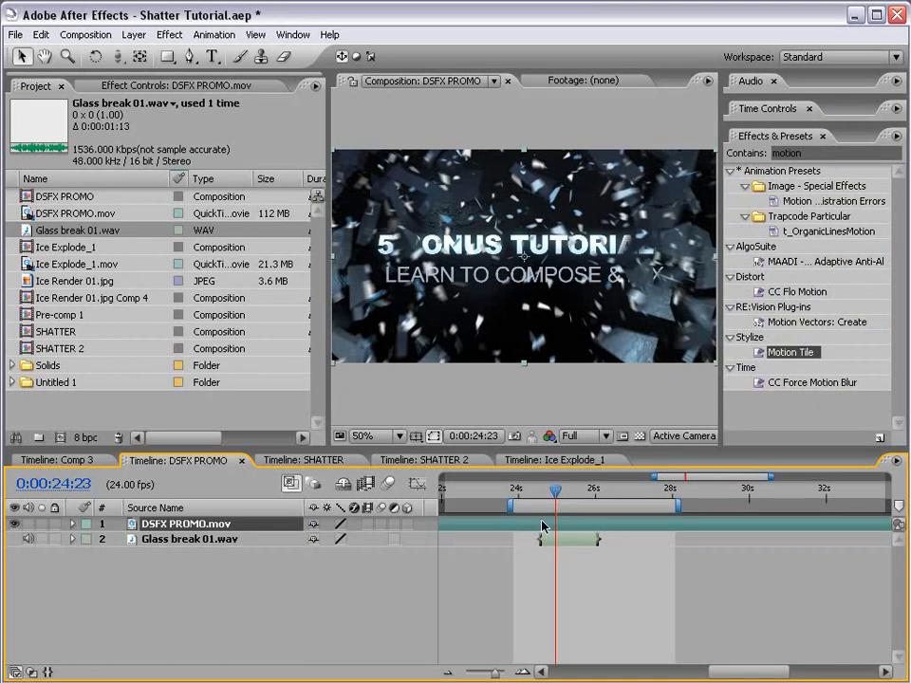
pyautogui.moveTo(552, 492)
pyautogui.mouseDown()
pyautogui.moveTo(525, 492)
pyautogui.moveTo(565, 498)
pyautogui.mouseUp()
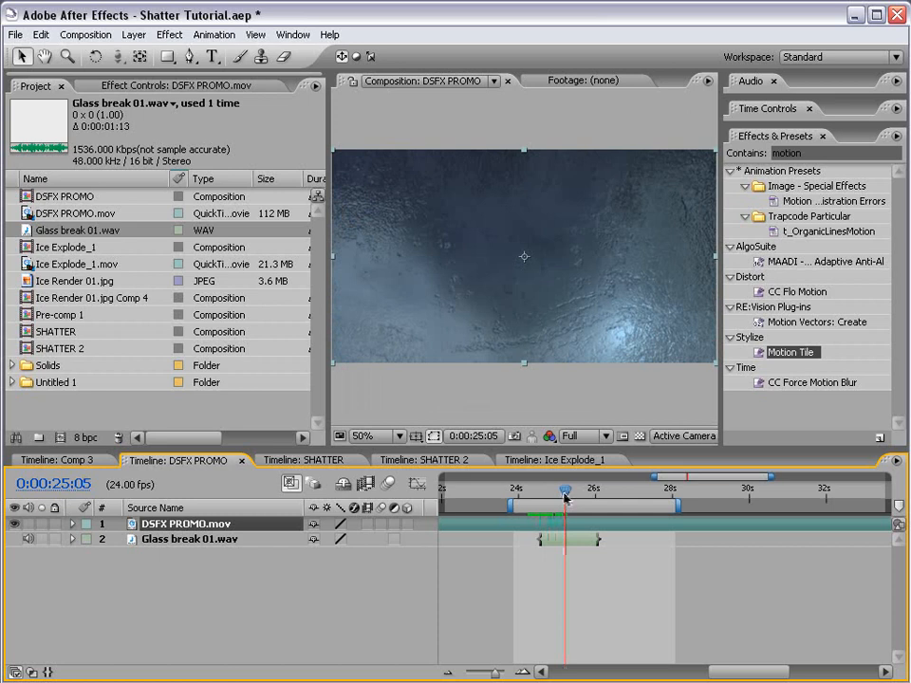
pyautogui.rightClick(559, 544)
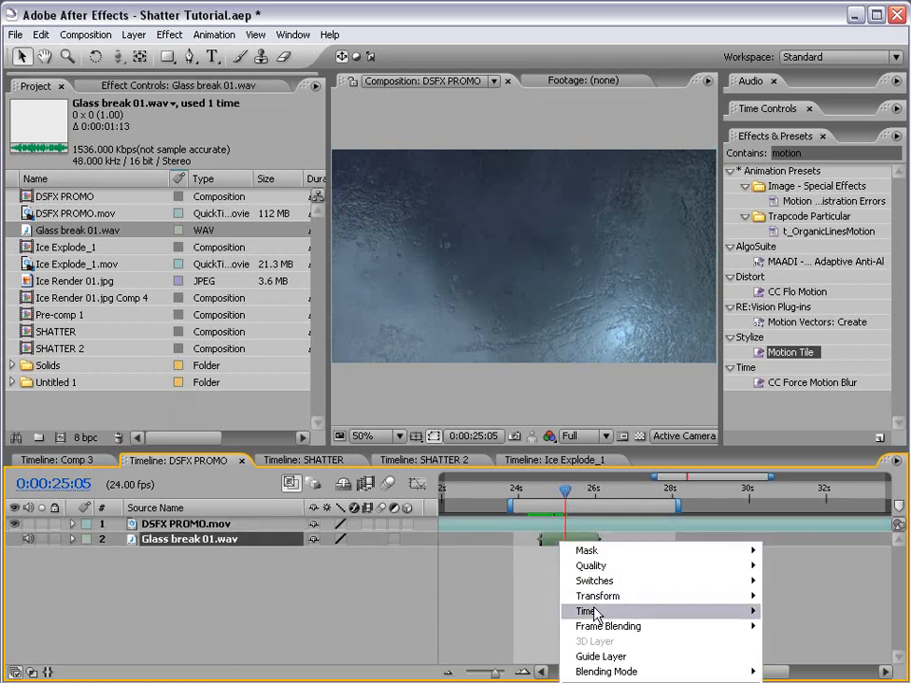
pyautogui.moveTo(596, 614)
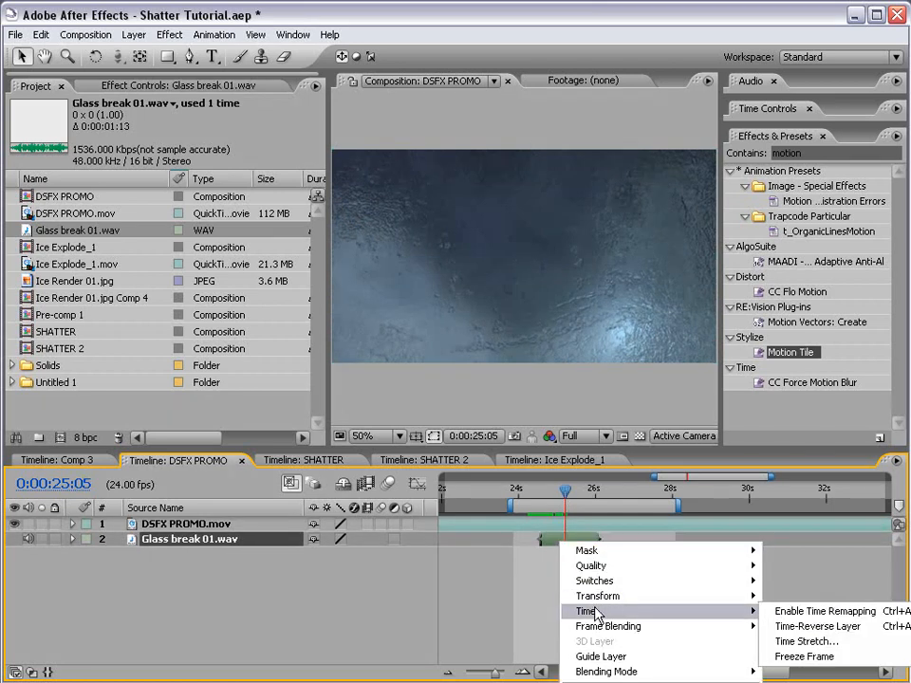
pyautogui.click(833, 630)
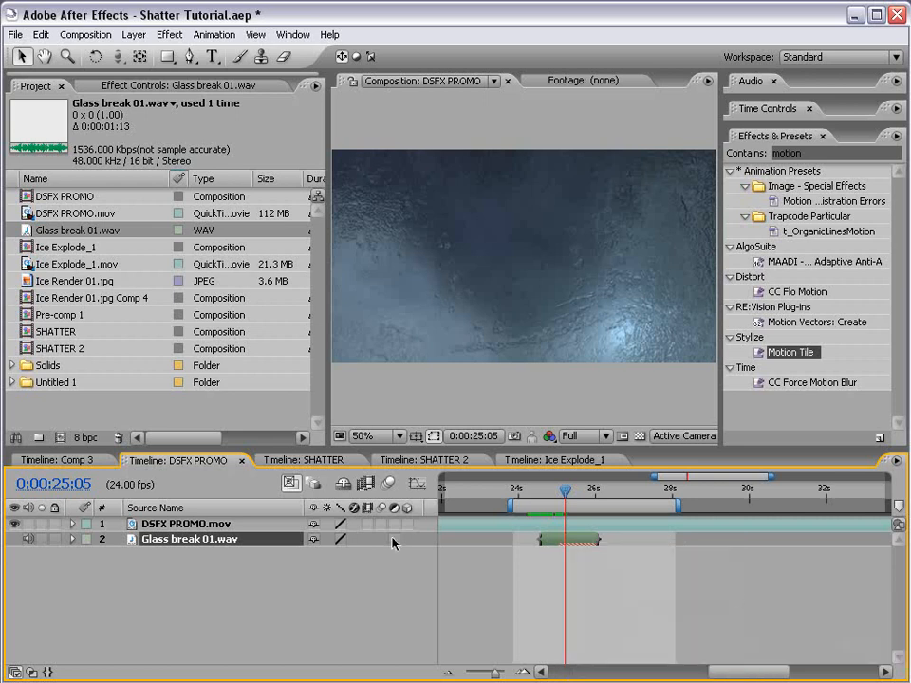
# Step: Show the audio waveform of Glass break 01.wav and slide the layer so its reversed peak ends at about 0:00:25:04
pyautogui.press('l')
pyautogui.press('l')
pyautogui.press('=')
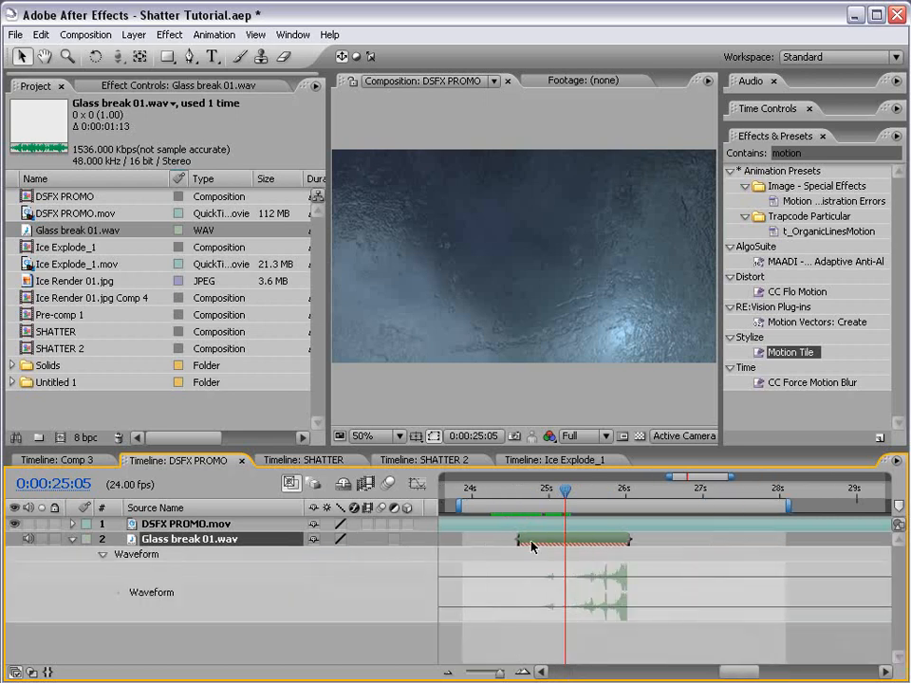
pyautogui.moveTo(584, 542); pyautogui.dragTo(563, 543)
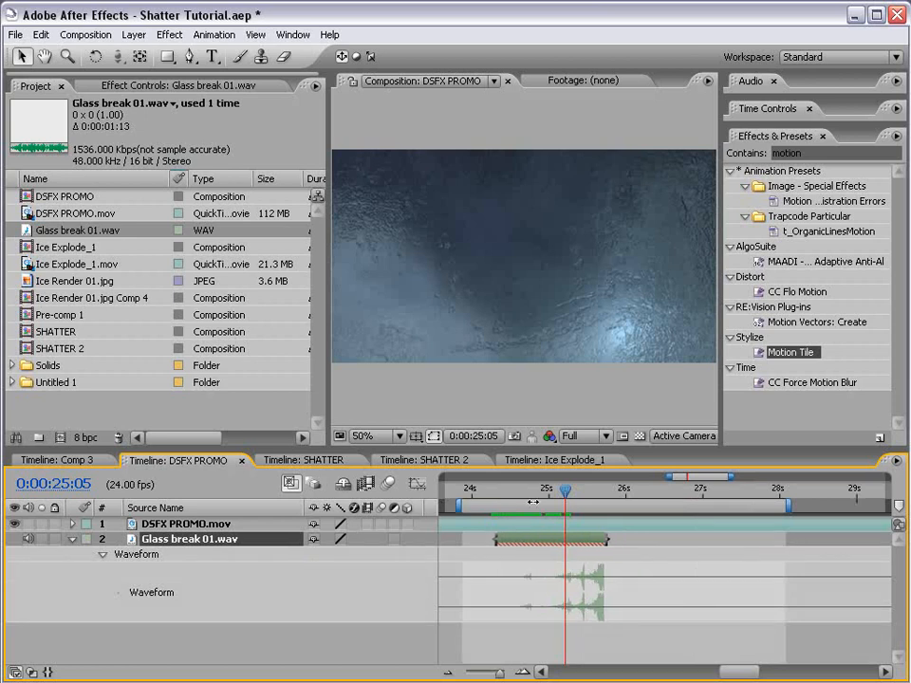
pyautogui.moveTo(537, 497); pyautogui.dragTo(562, 500)
pyautogui.moveTo(581, 542); pyautogui.dragTo(542, 542)
# Step: Duplicate the reversed Glass break 01.wav layer and time-reverse the copy so it plays forward
pyautogui.hotkey('ctrl', 'd')
pyautogui.rightClick(525, 545)
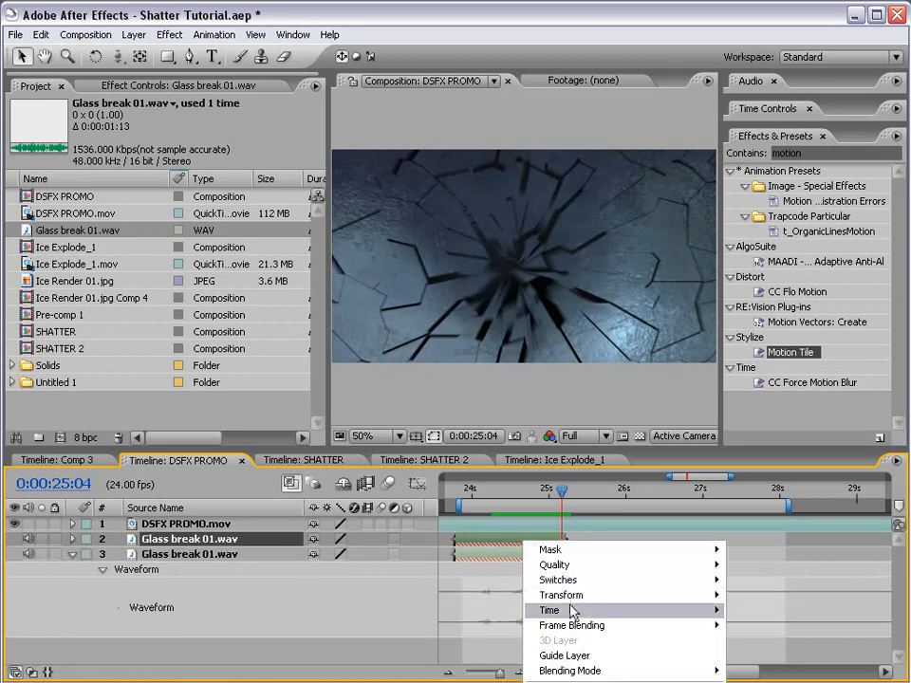
pyautogui.moveTo(576, 610)
pyautogui.click(773, 628)
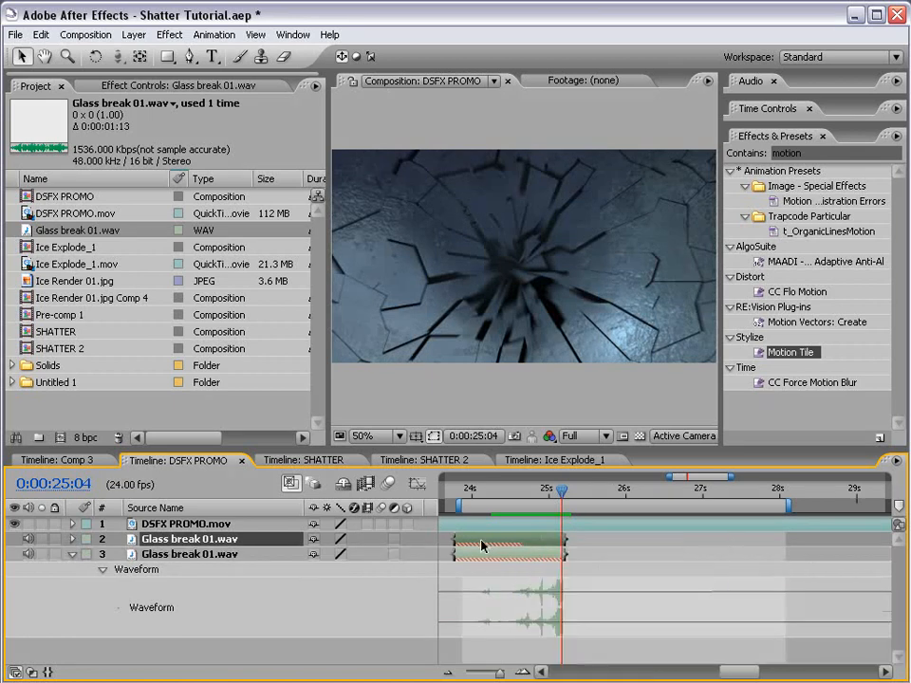
# Step: Slide the upper Glass break 01.wav copy to start at 0:00:25:15 and set the current time to 0:00:23:20
pyautogui.moveTo(482, 544)
pyautogui.mouseDown()
pyautogui.moveTo(592, 541)
pyautogui.moveTo(593, 549)
pyautogui.mouseUp()
pyautogui.moveTo(562, 490); pyautogui.dragTo(601, 495)
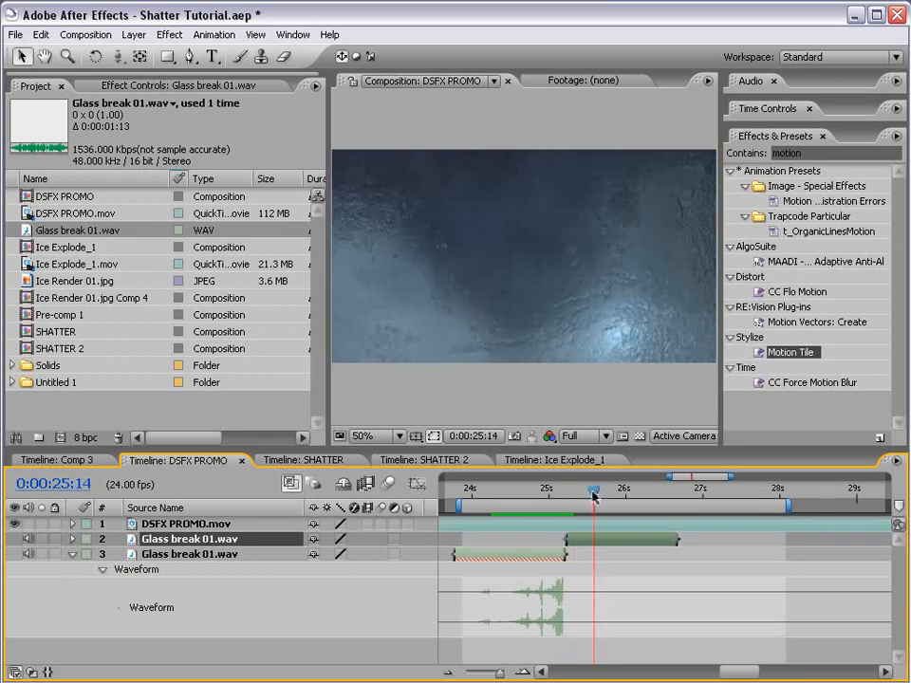
pyautogui.moveTo(586, 541); pyautogui.dragTo(611, 537)
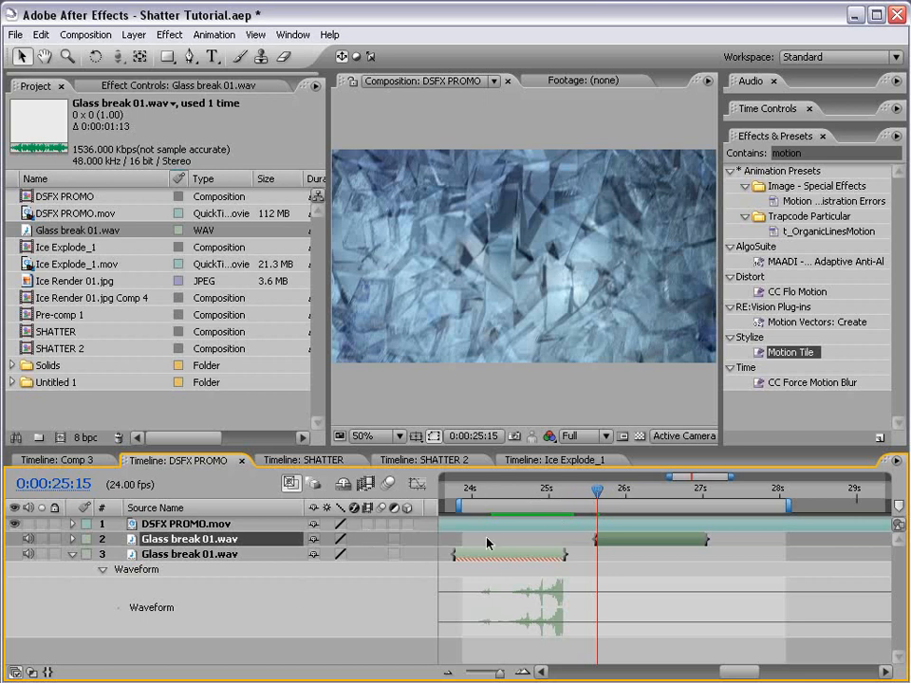
pyautogui.moveTo(496, 568); pyautogui.dragTo(543, 567)
pyautogui.press('-')
pyautogui.press('-')
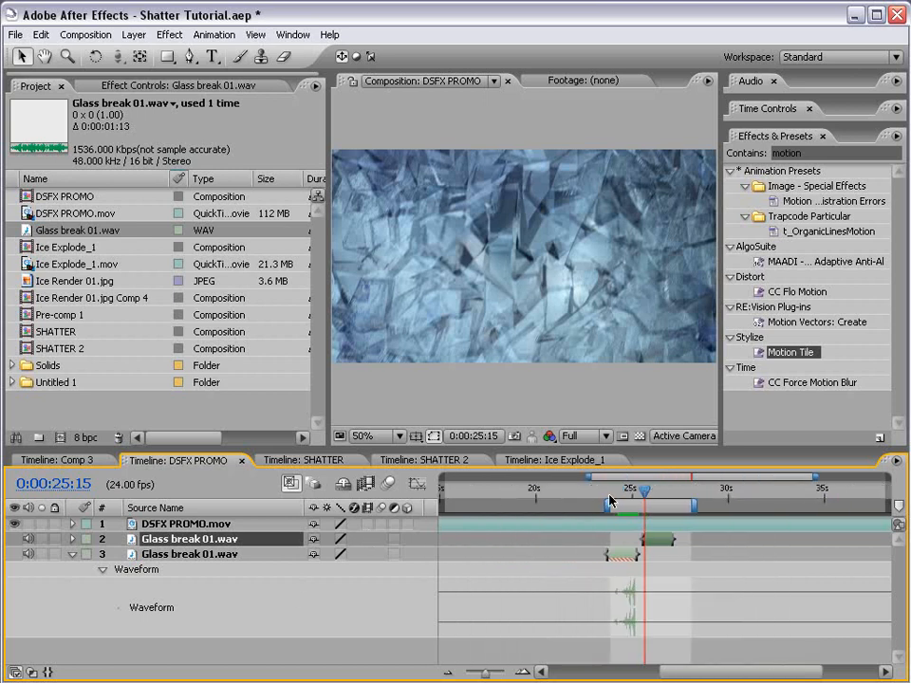
pyautogui.click(610, 494)
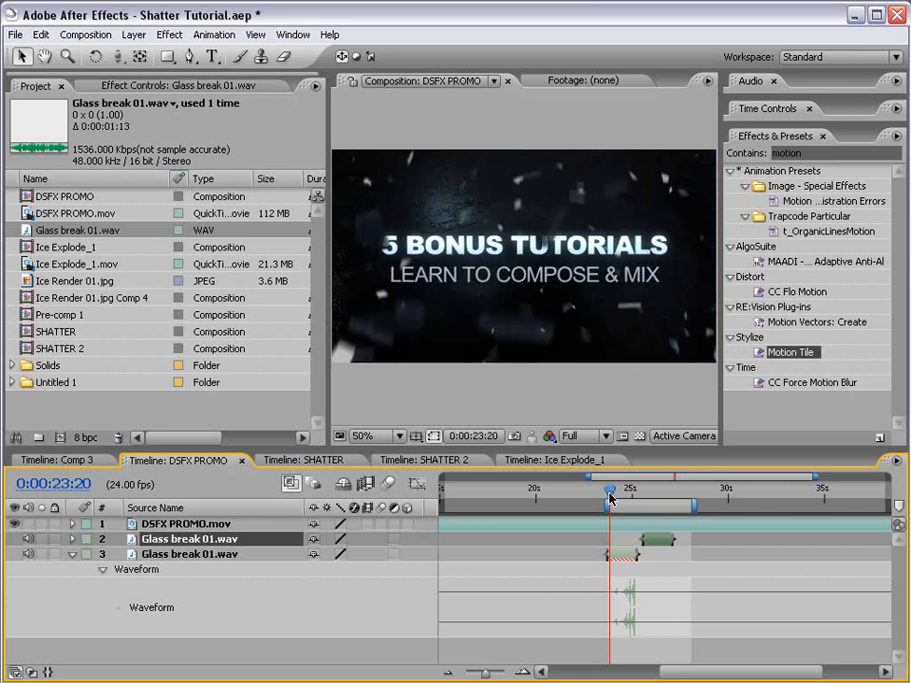